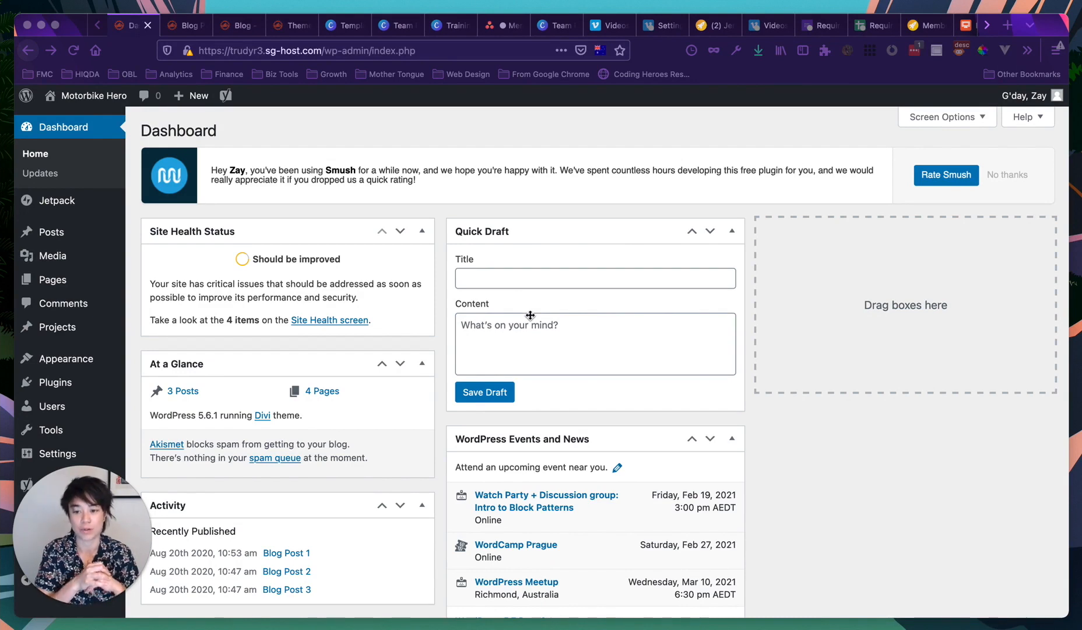
Open the list of pages and view the course cards on the live home page in a new tab.
left_click(54, 283)
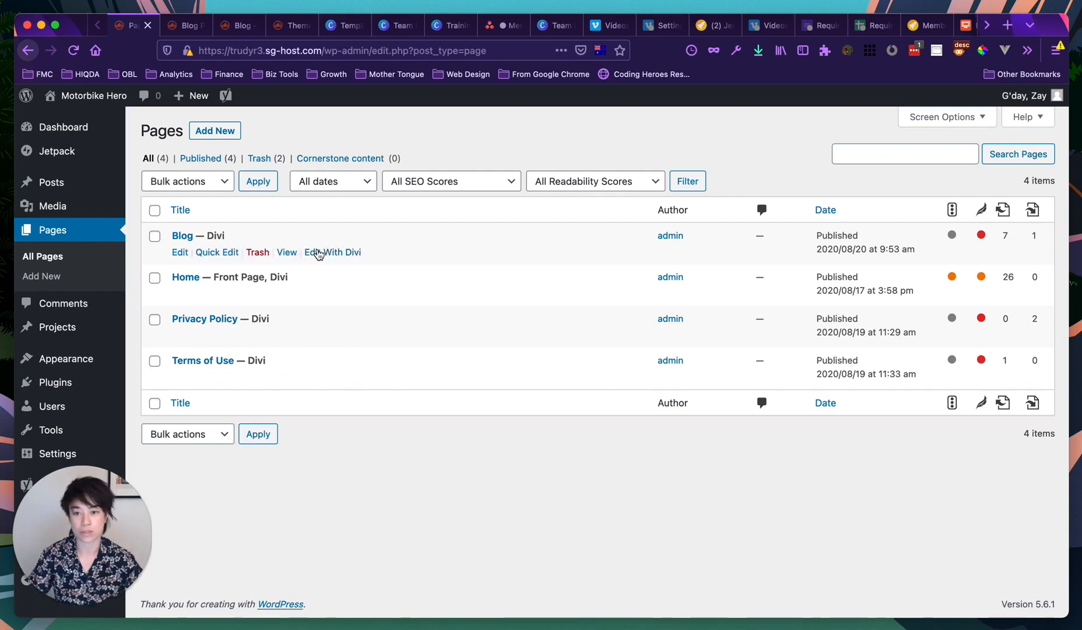
left_click(289, 30)
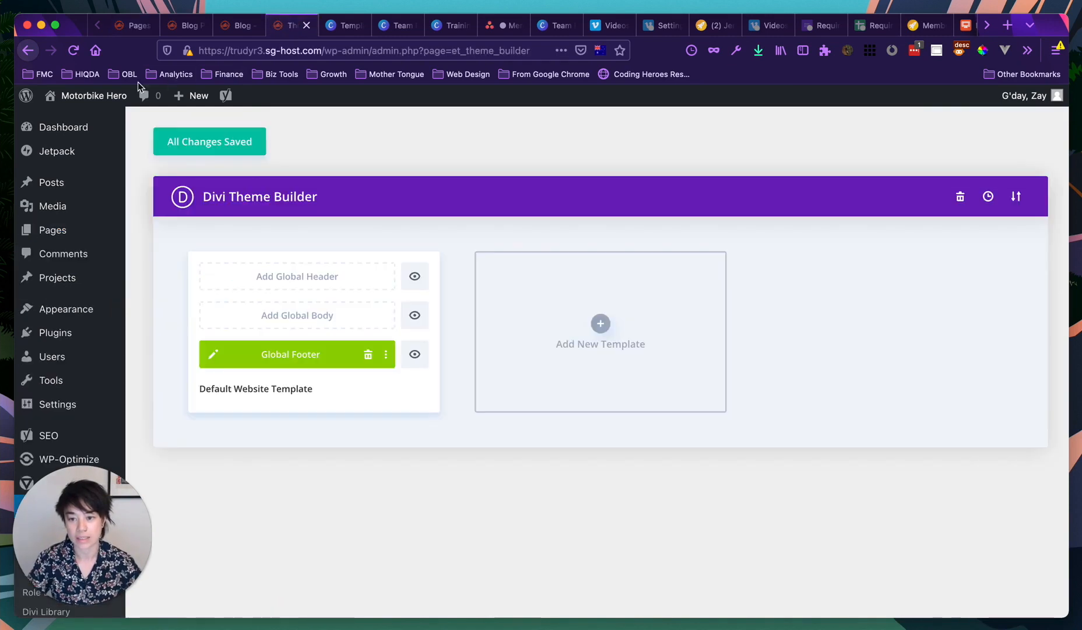
mouse_move(100, 95)
left_click(61, 122, "super")
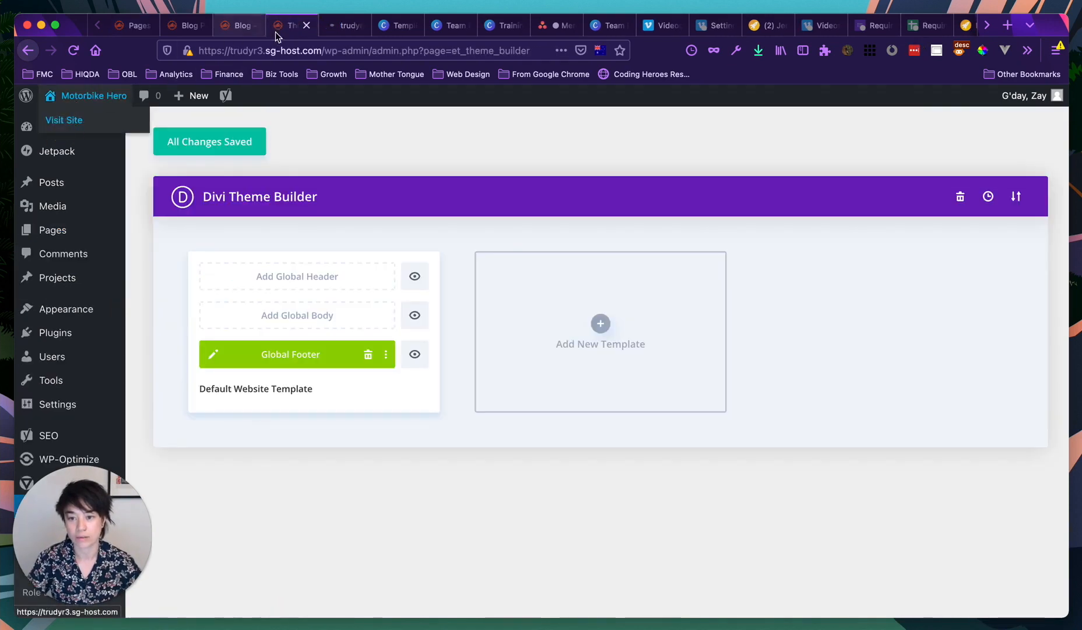
left_click(352, 26)
scroll(367, 307, "down", 20)
scroll(366, 303, "up", 1)
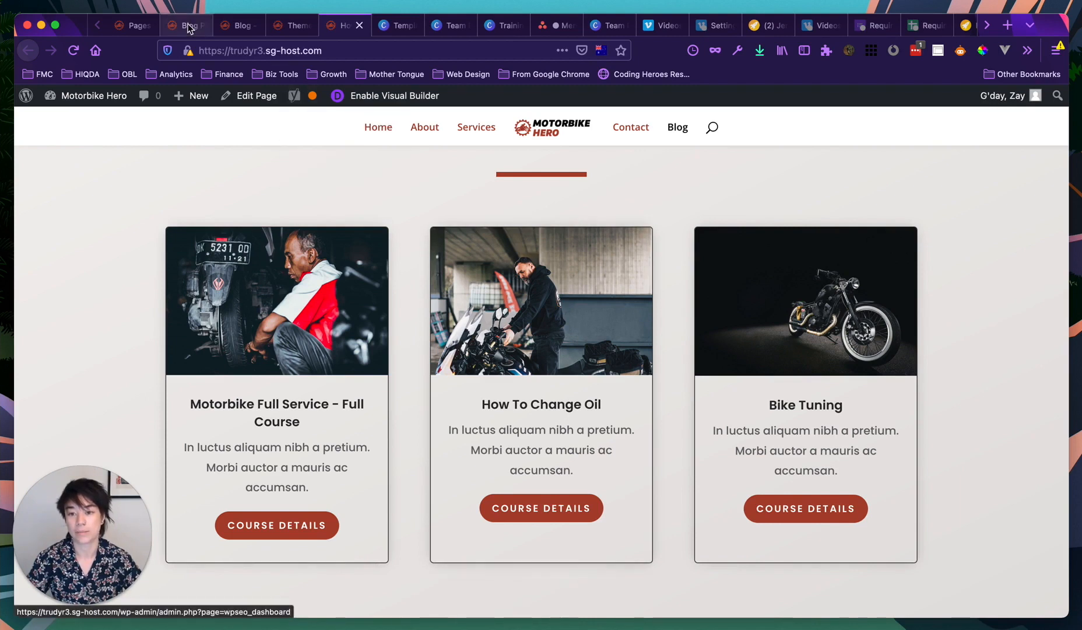
Add a new page from the pages list and title it "How To Change Oil".
left_click(133, 25)
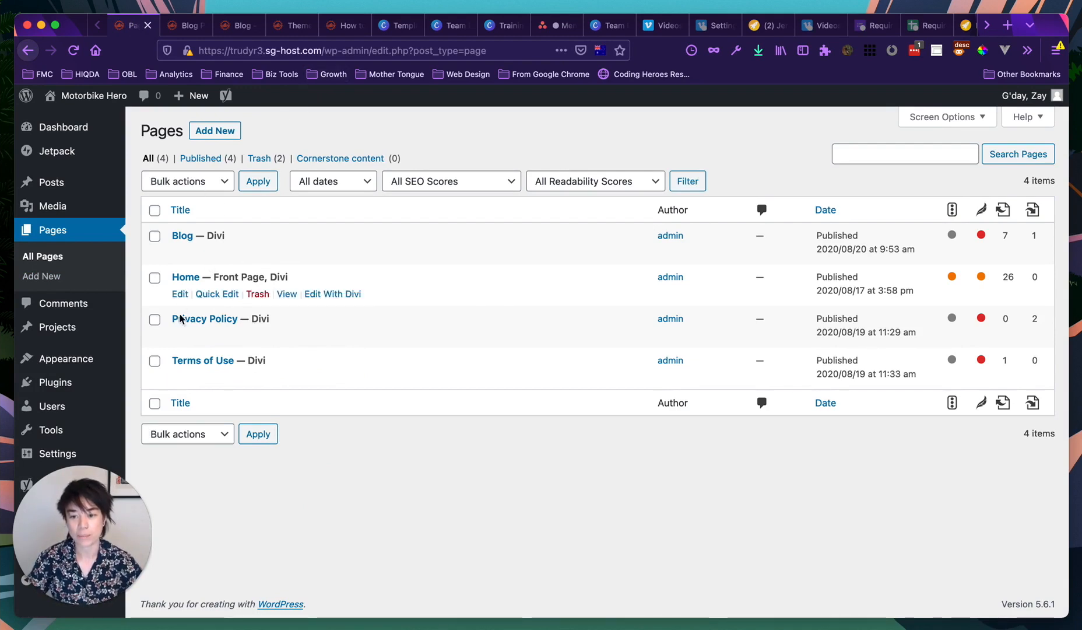
left_click(214, 132)
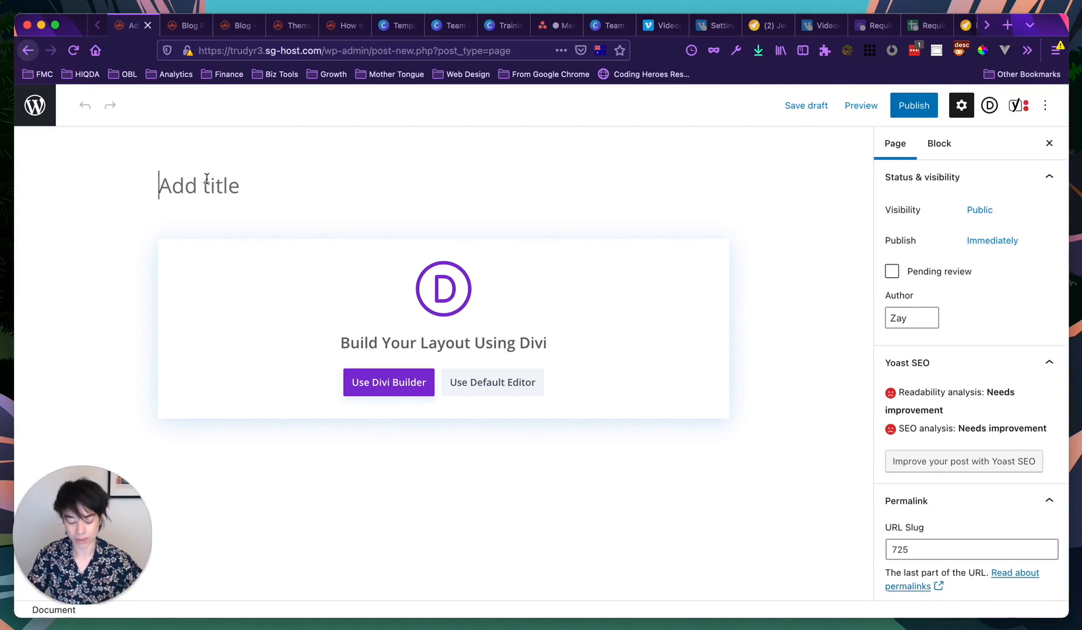
left_click(206, 179)
type("How To CHange")
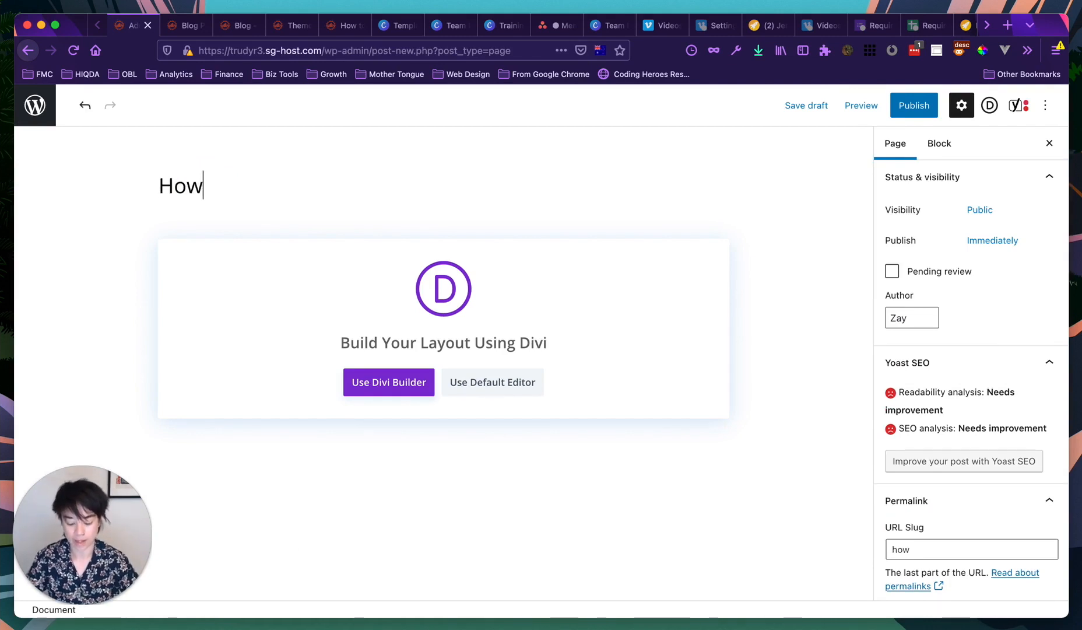
key("BackSpace")
key("BackSpace")
key("BackSpace")
key("BackSpace")
key("BackSpace")
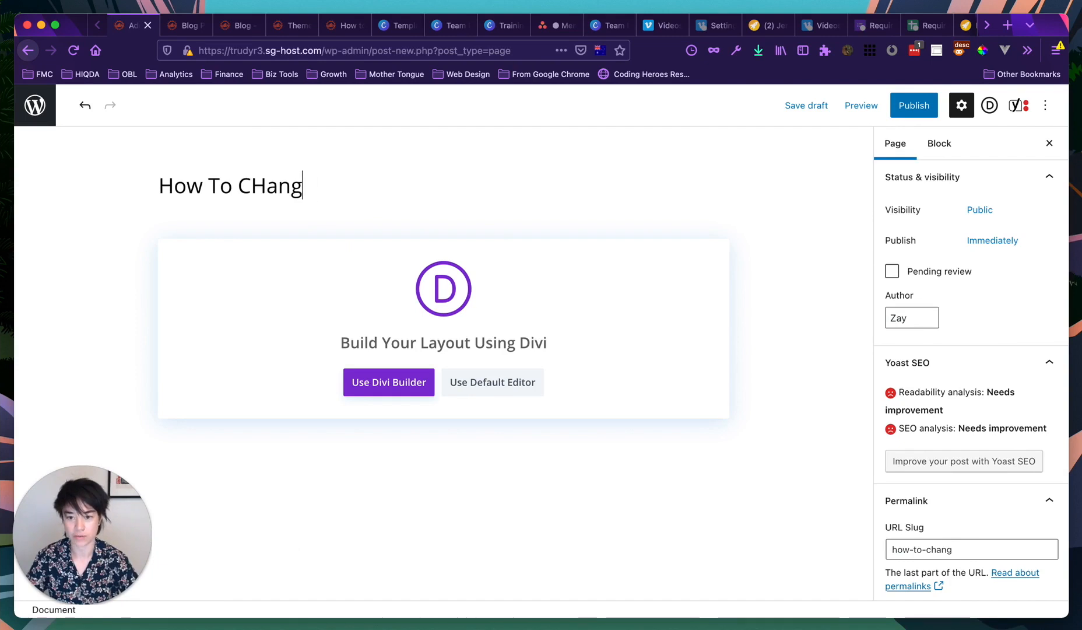
type("han")
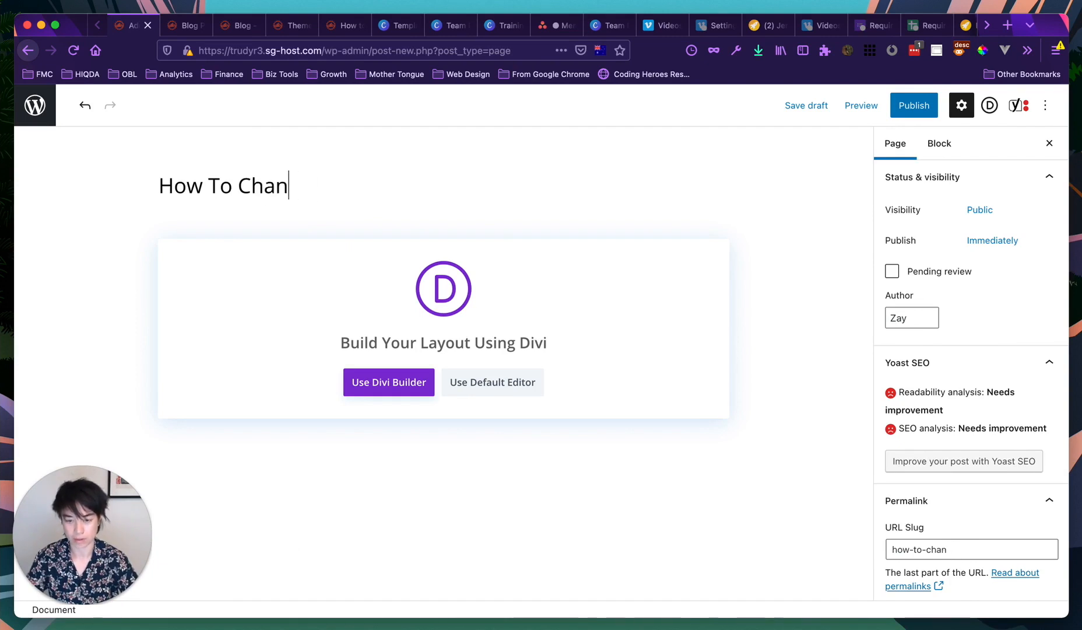
type("nge Oil")
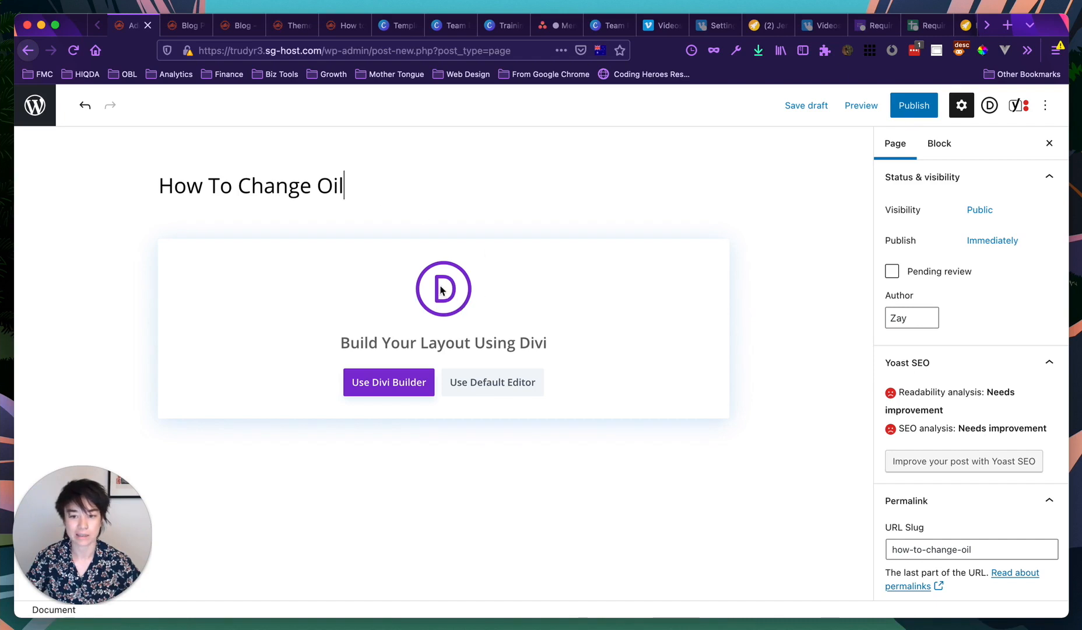
scroll(426, 277, "down", 2)
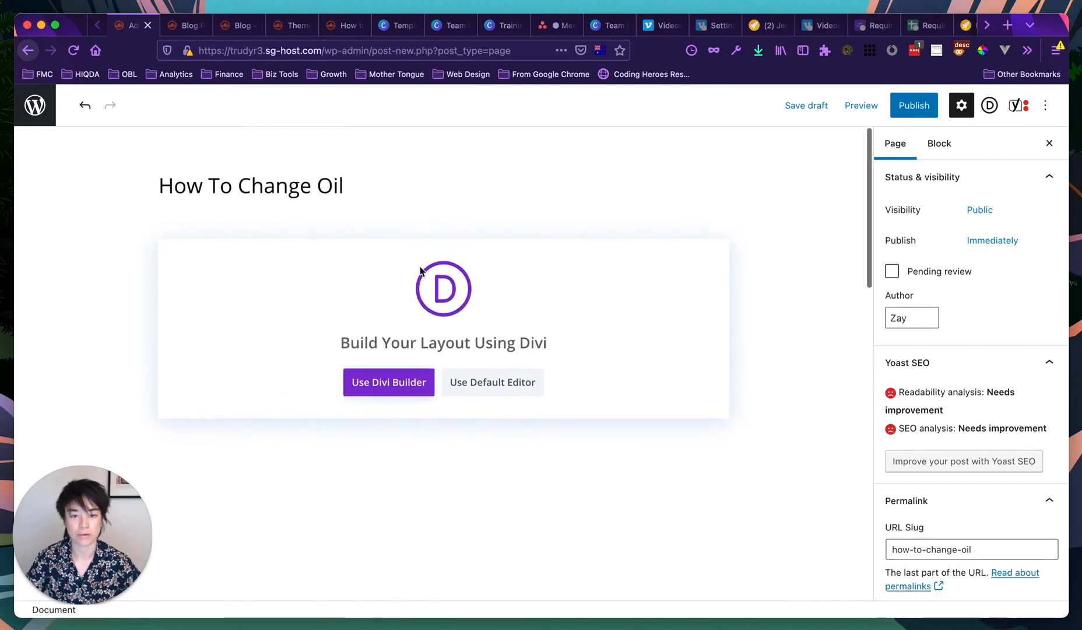
type("- ")
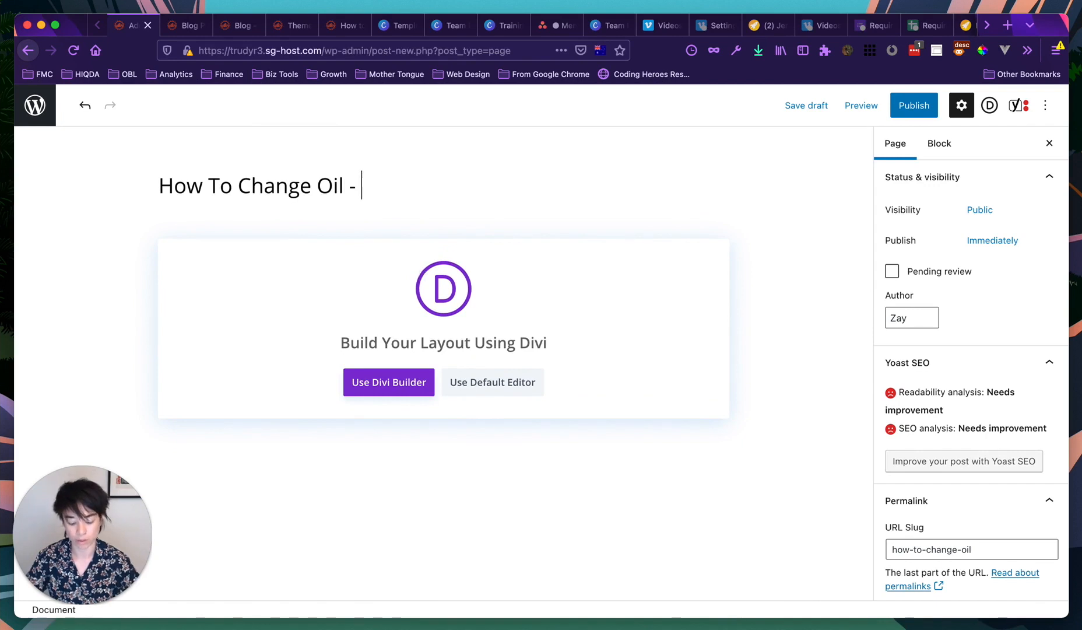
type("Course")
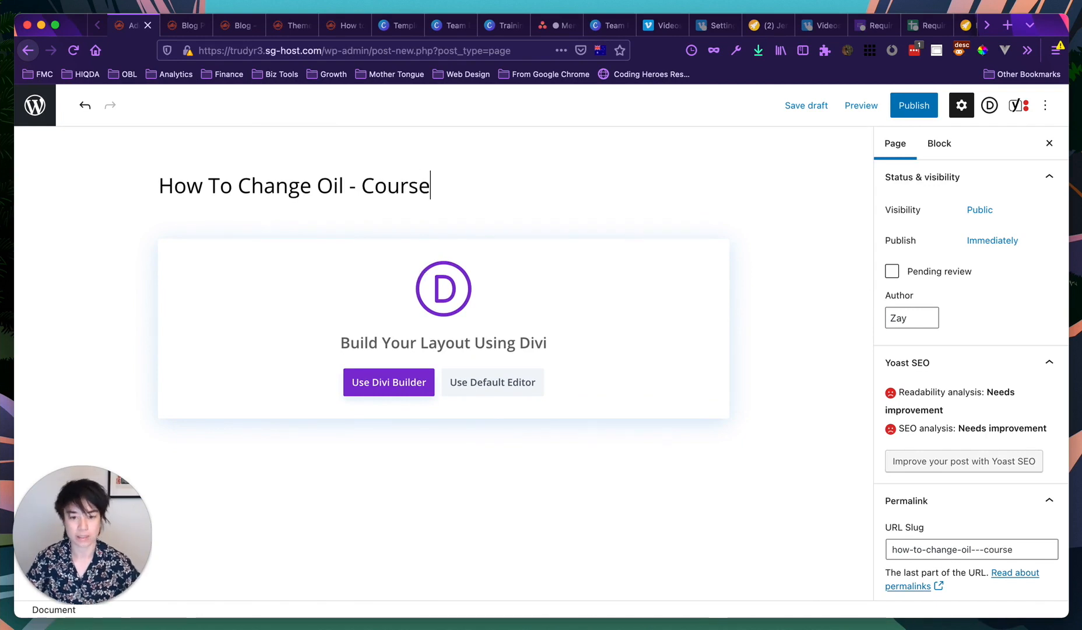
key("BackSpace")
key("BackSpace")
key("BackSpace")
key("BackSpace")
key("BackSpace")
key("BackSpace")
key("BackSpace")
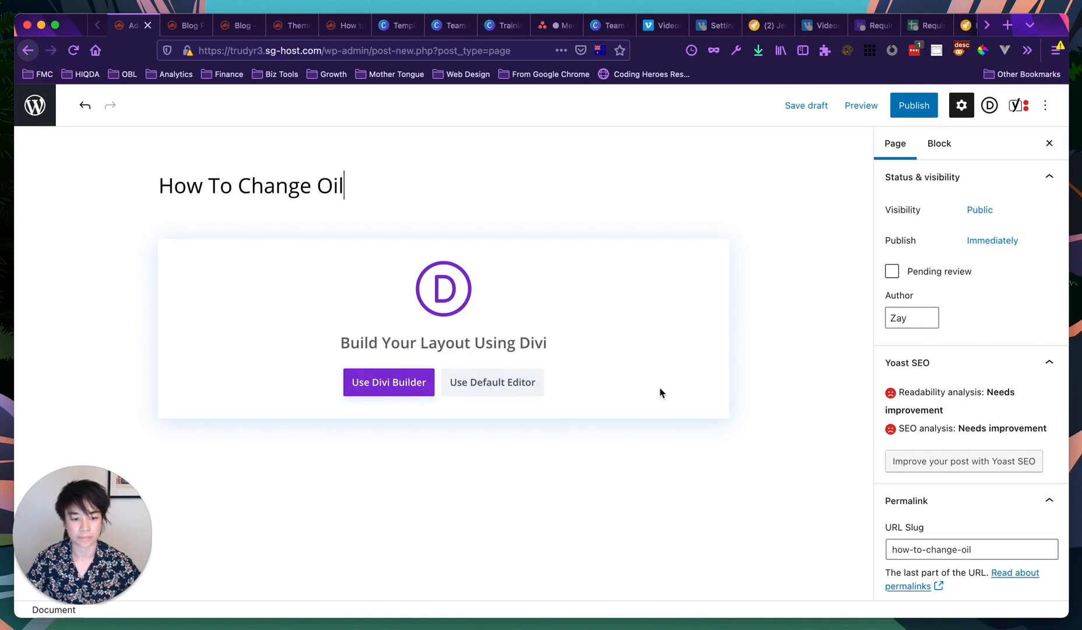
Set the motorbike-repair image from the media library as the page's featured image.
scroll(429, 251, "down", 10)
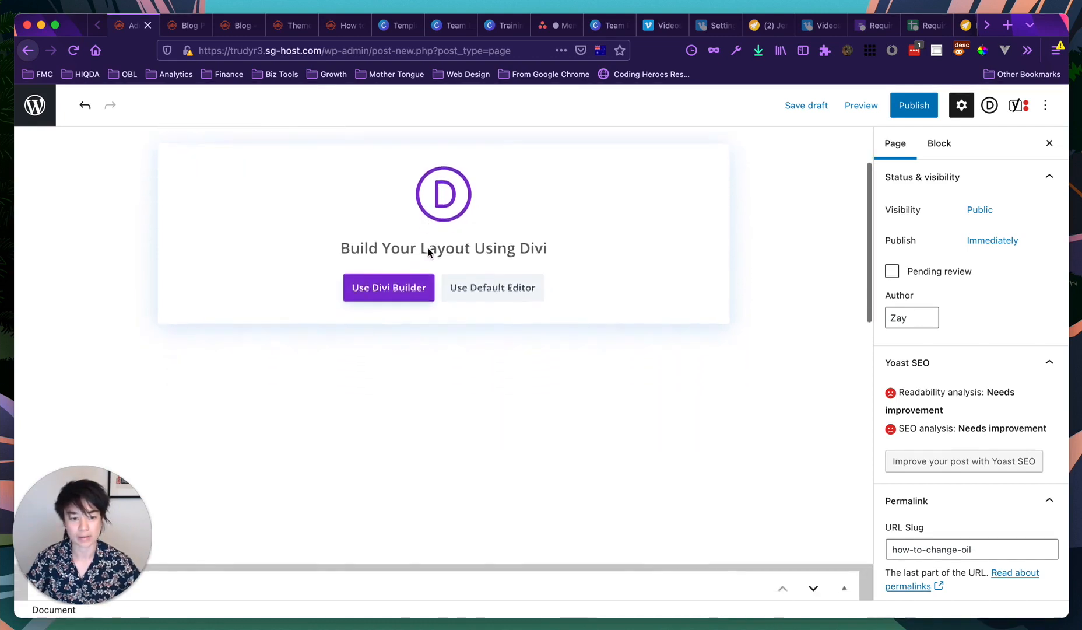
scroll(461, 268, "up", 10)
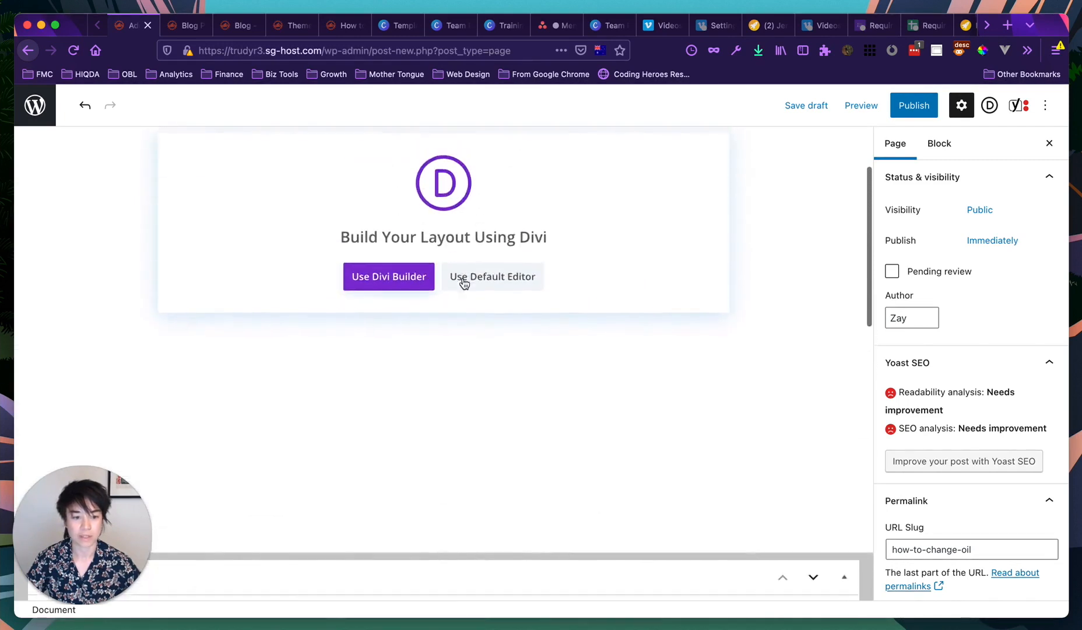
scroll(967, 341, "down", 6)
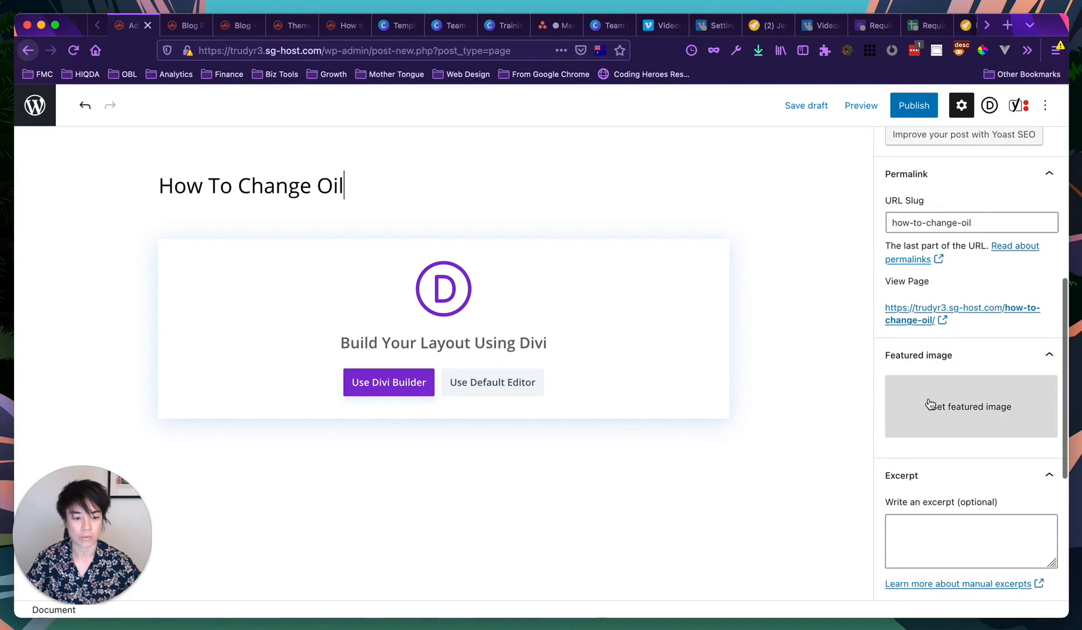
left_click(961, 414)
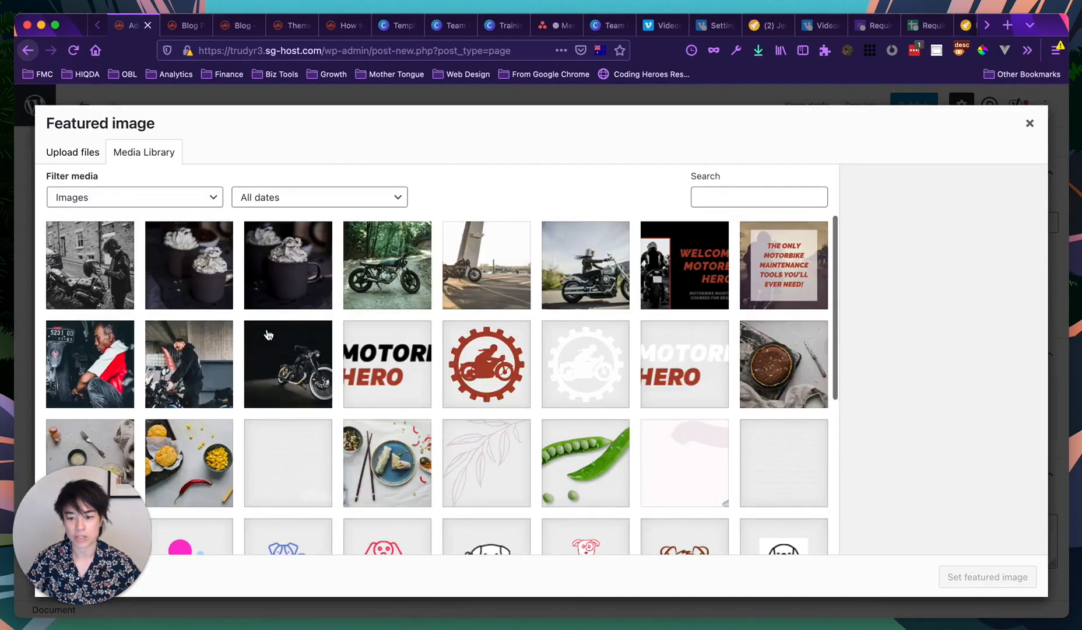
scroll(204, 366, "down", 3)
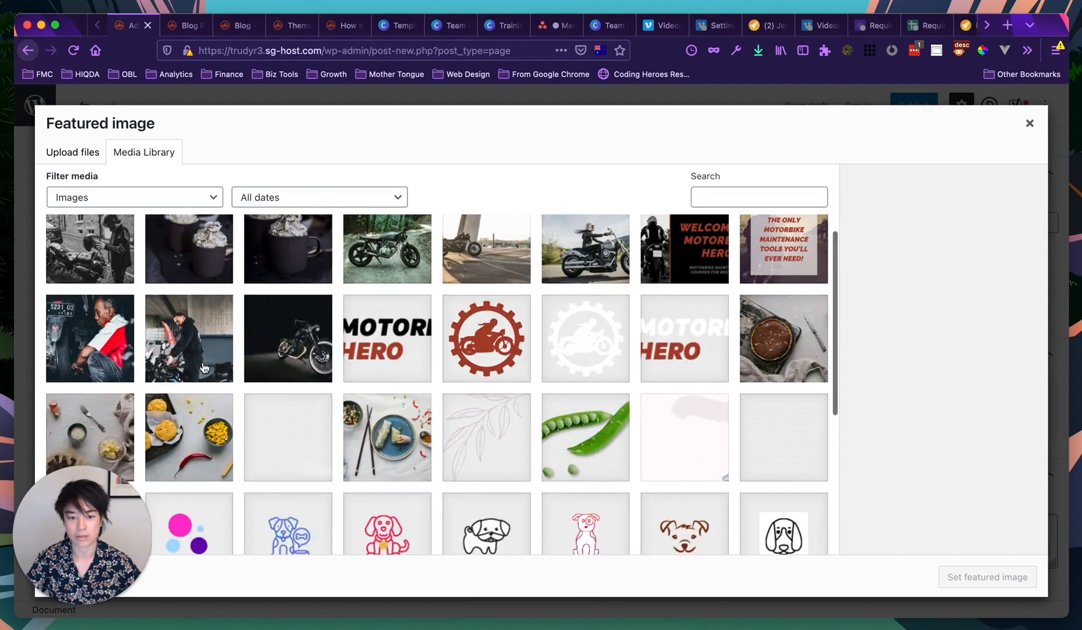
scroll(116, 368, "up", 3)
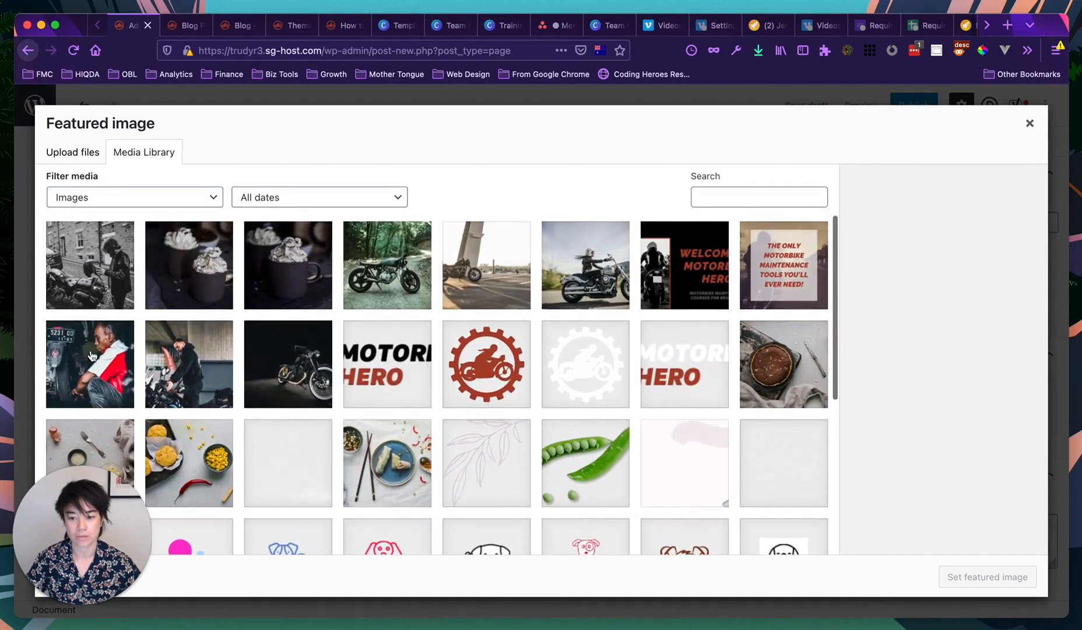
left_click(90, 349)
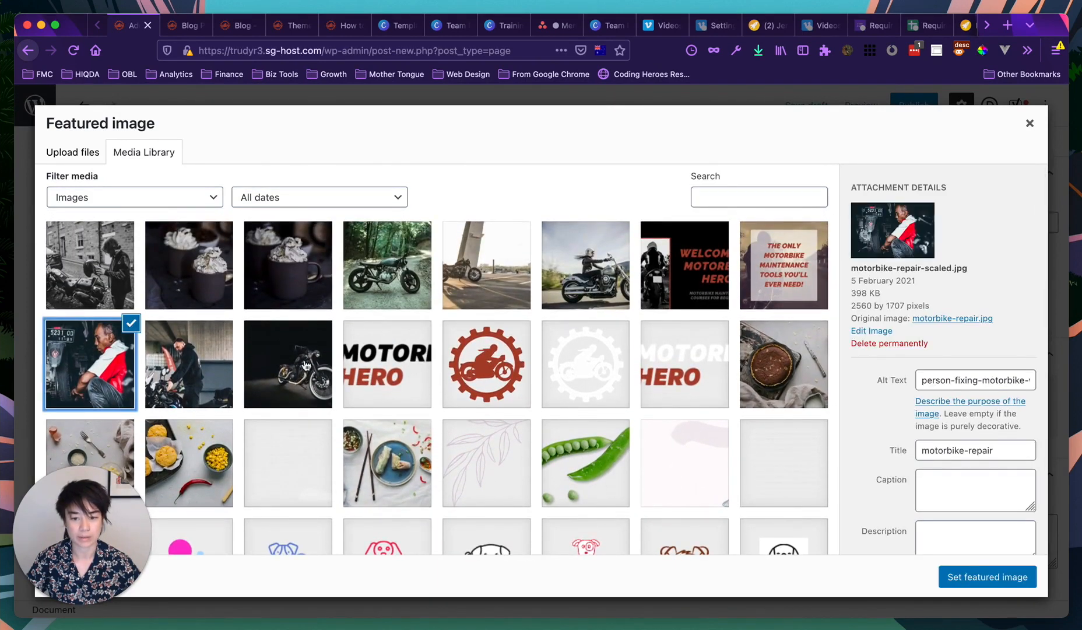
left_click(305, 365)
left_click(203, 364)
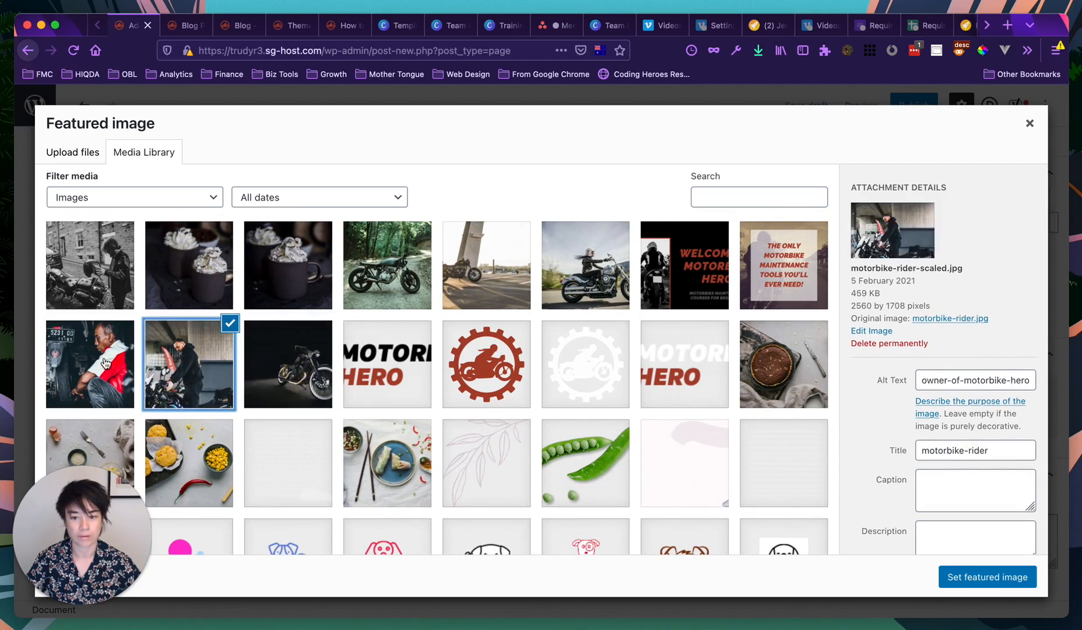
left_click(105, 364)
left_click(984, 578)
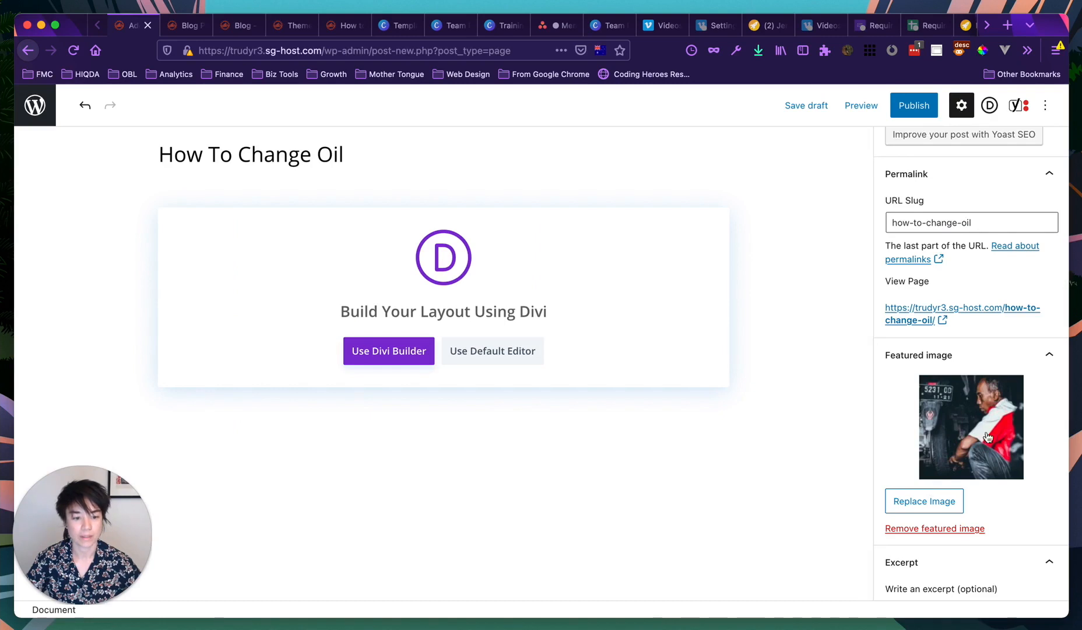
Read the WordPress support article on manual excerpts linked from the page's excerpt settings, and close it.
scroll(989, 440, "down", 5)
scroll(989, 441, "down", 2)
left_click(959, 401)
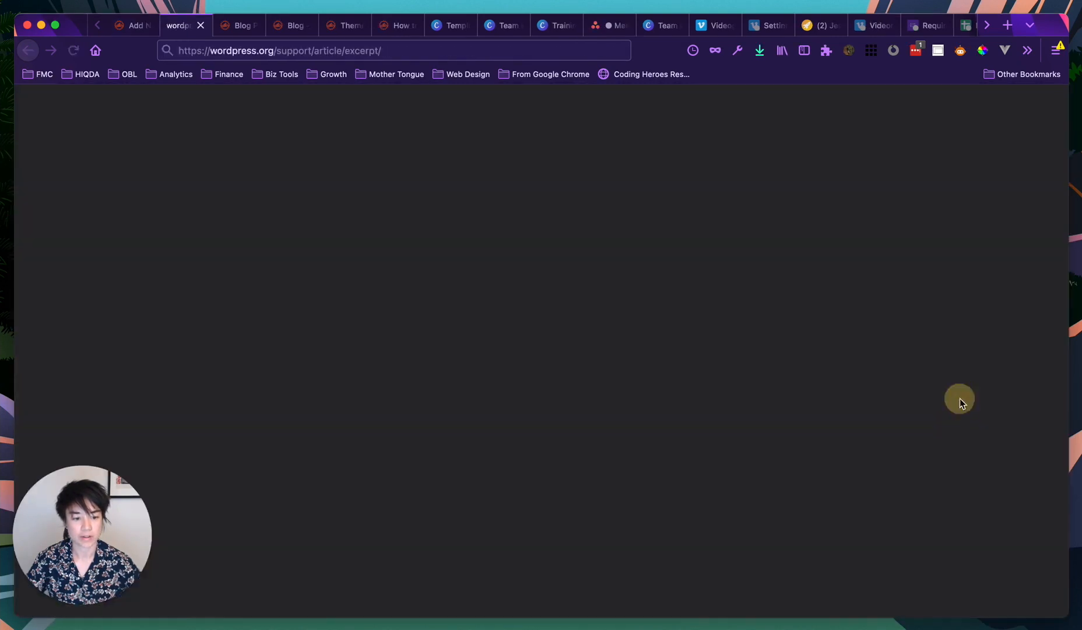
left_click(200, 25)
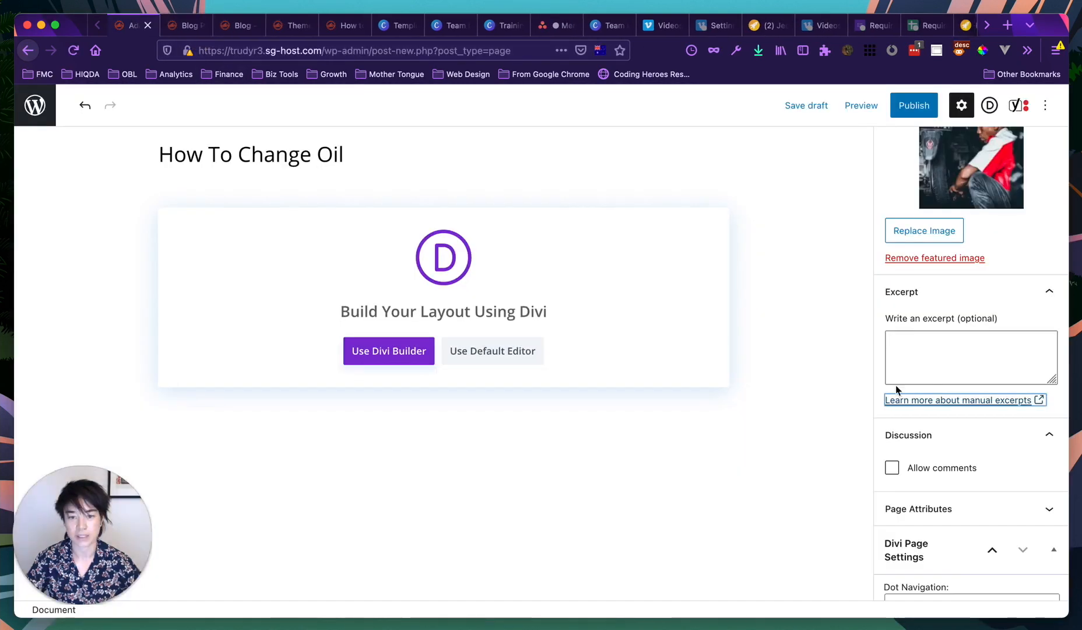
left_click(973, 359)
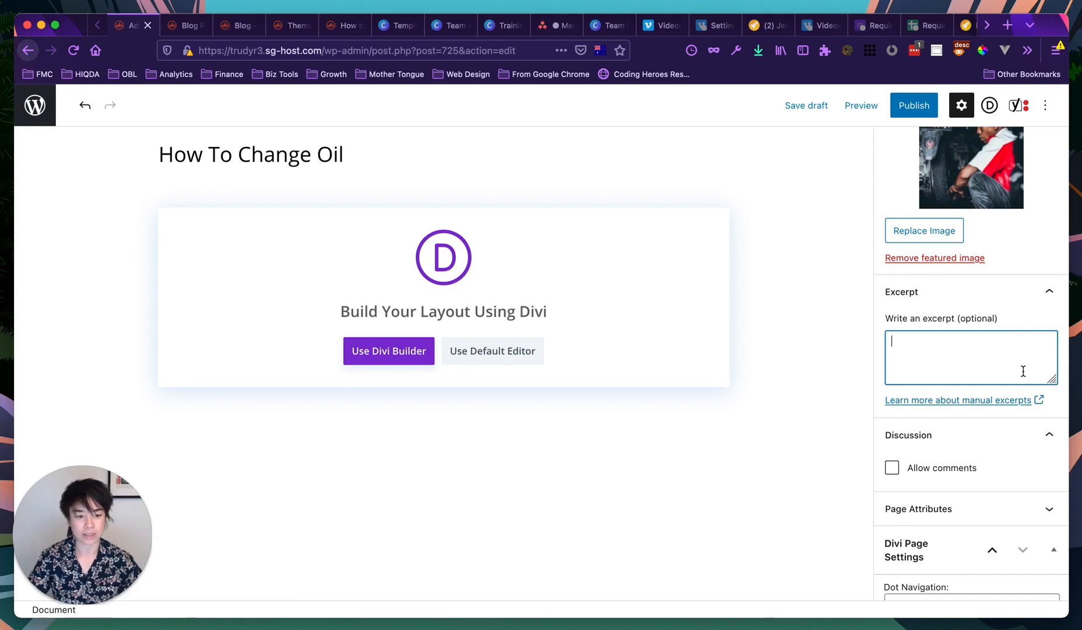
left_click(989, 401)
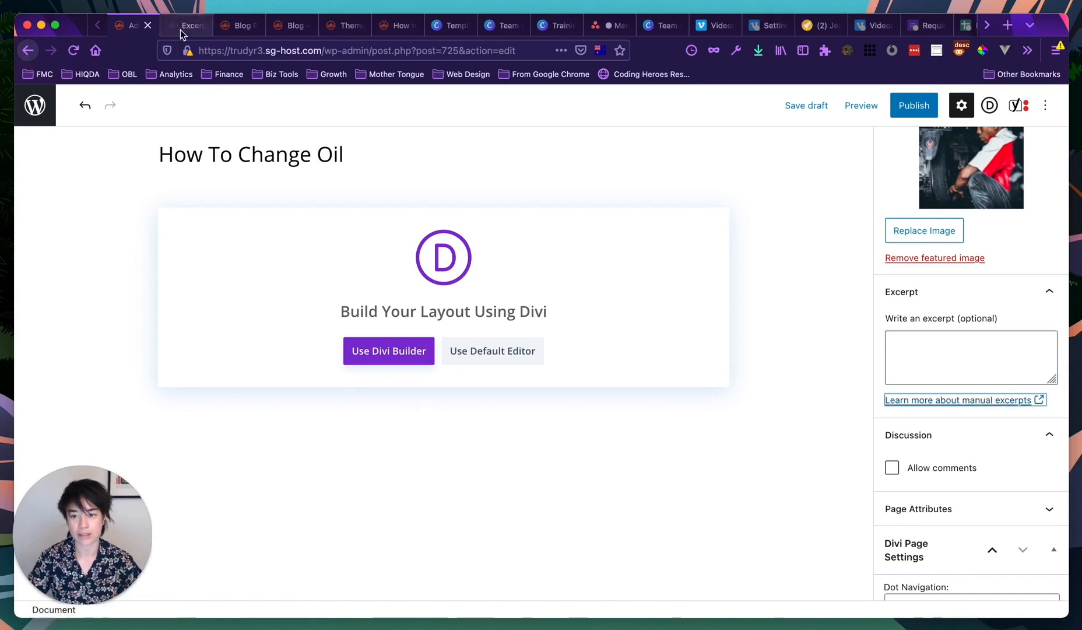
scroll(407, 419, "down", 3)
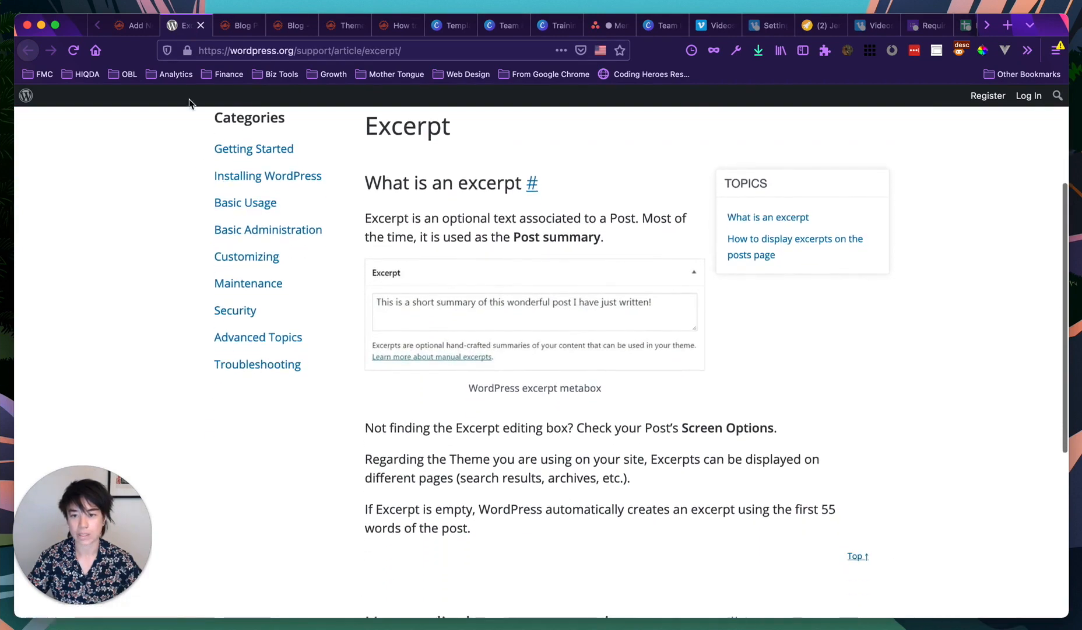
left_click(202, 25)
Review the page's excerpt, discussion and Divi page settings and its Yoast SEO section.
left_click(944, 365)
scroll(942, 365, "down", 3)
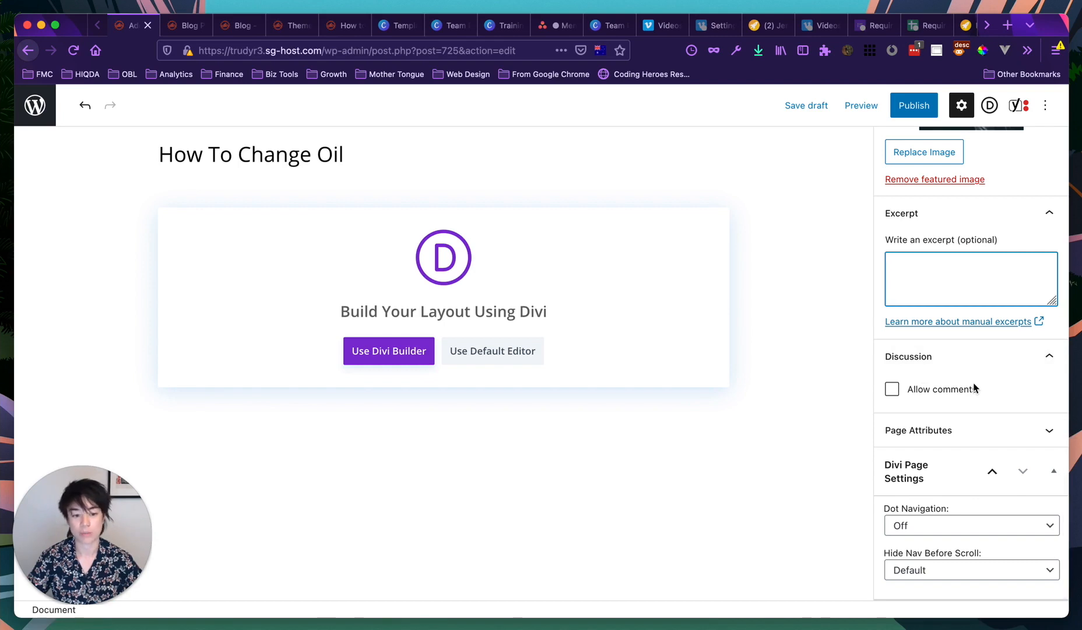
scroll(739, 438, "down", 10)
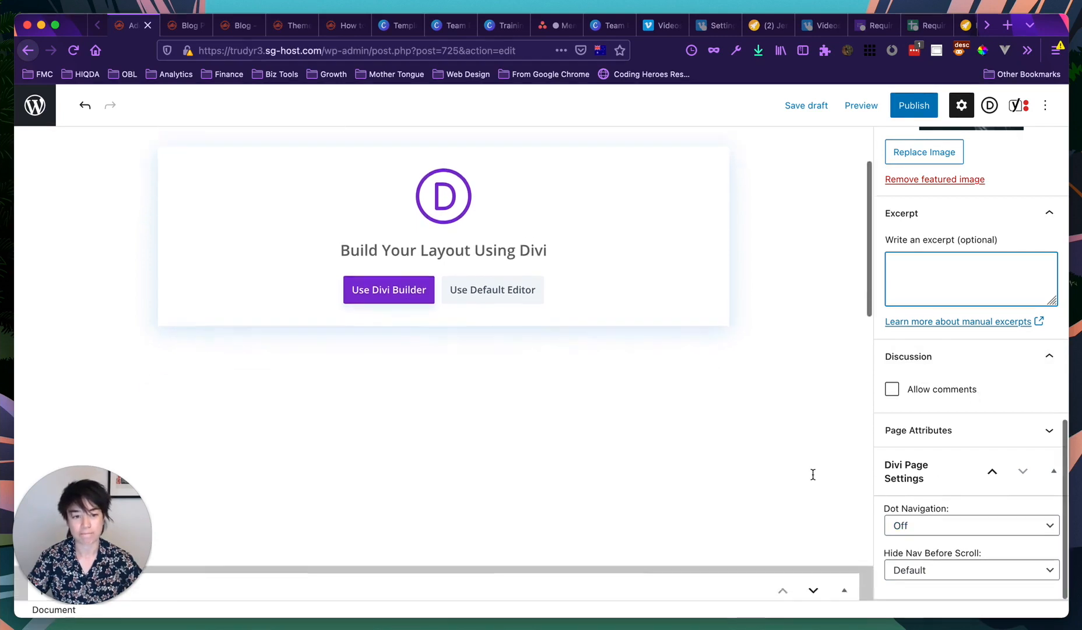
scroll(739, 437, "down", 6)
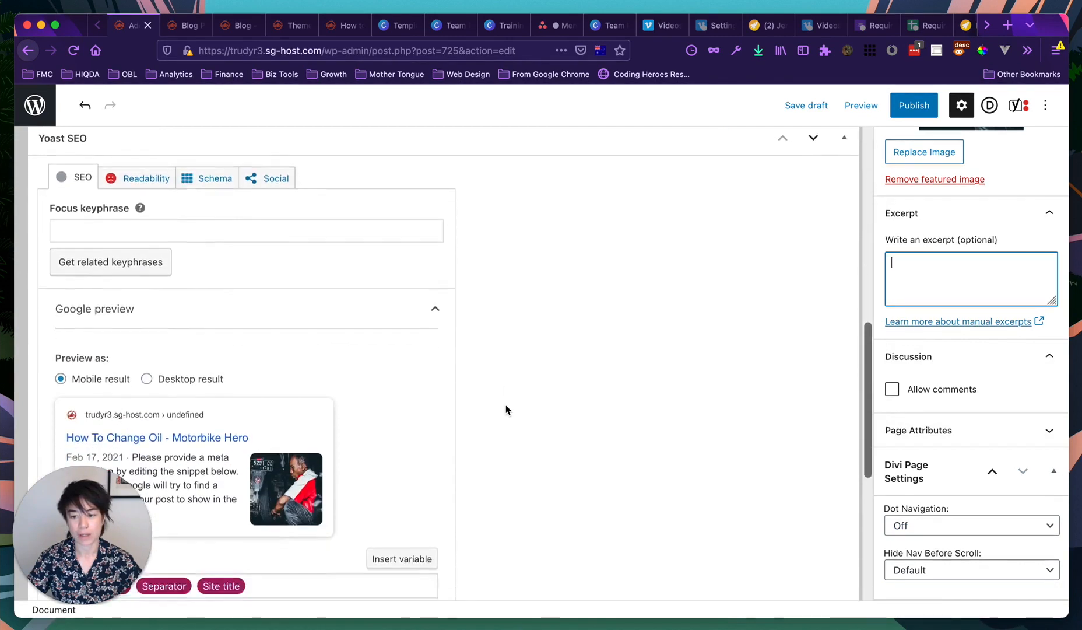
scroll(280, 323, "up", 1)
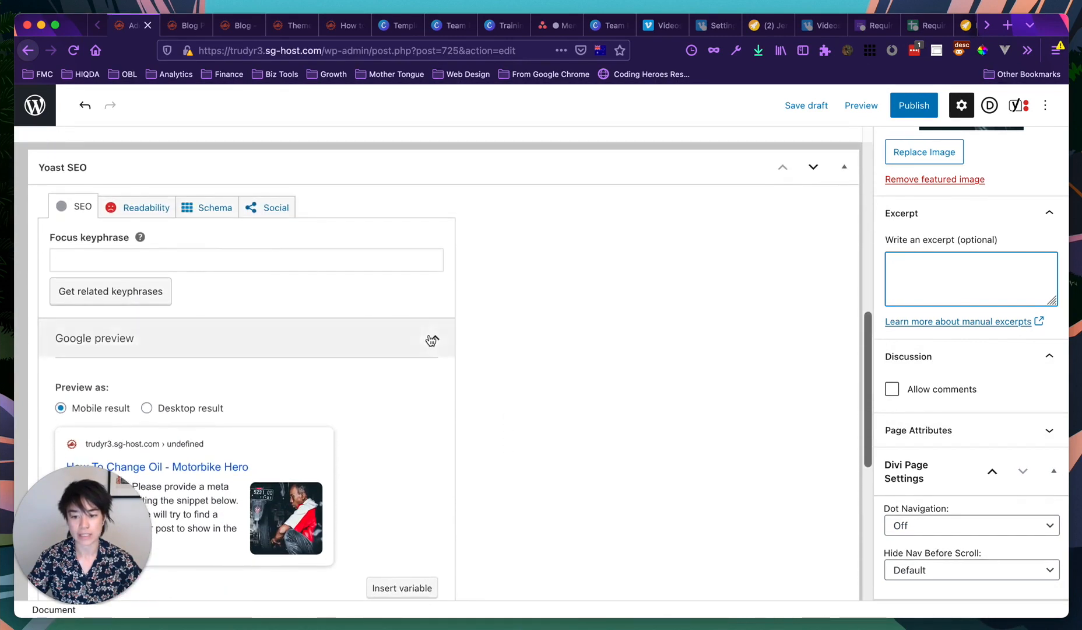
scroll(434, 407, "down", 2)
scroll(431, 410, "down", 5)
scroll(555, 410, "up", 10)
scroll(555, 410, "up", 5)
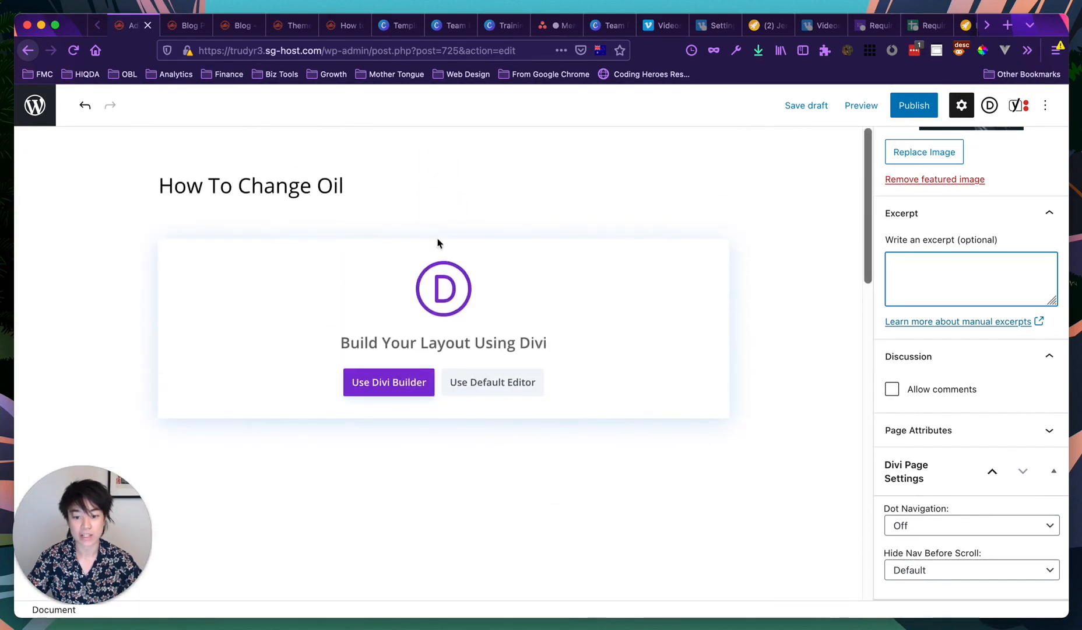
Publish the "How To Change Oil" page immediately with public visibility.
left_click(917, 104)
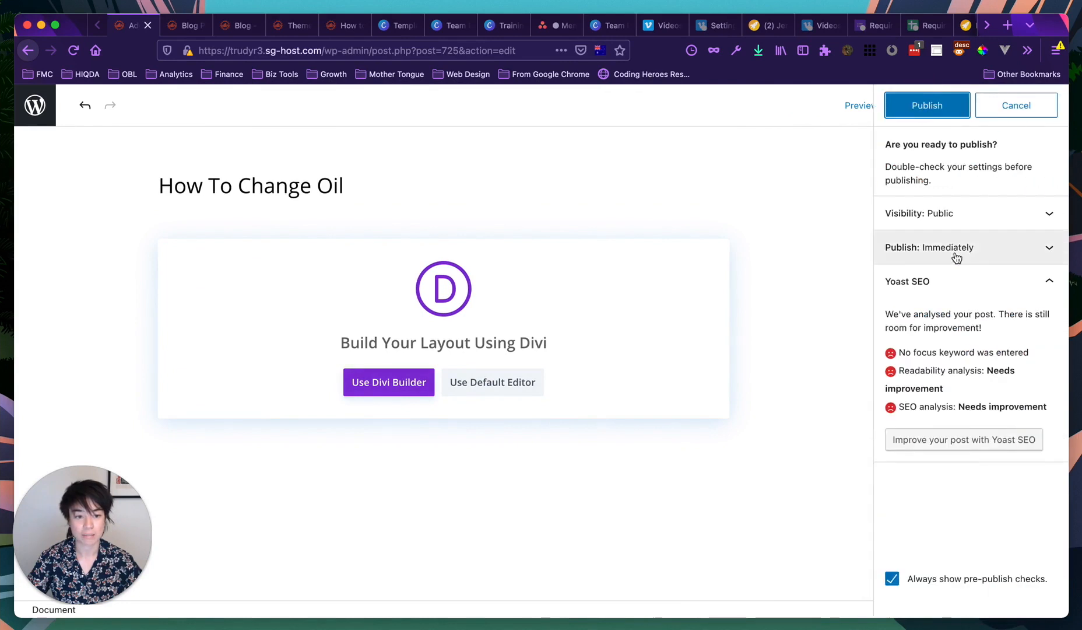
left_click(922, 107)
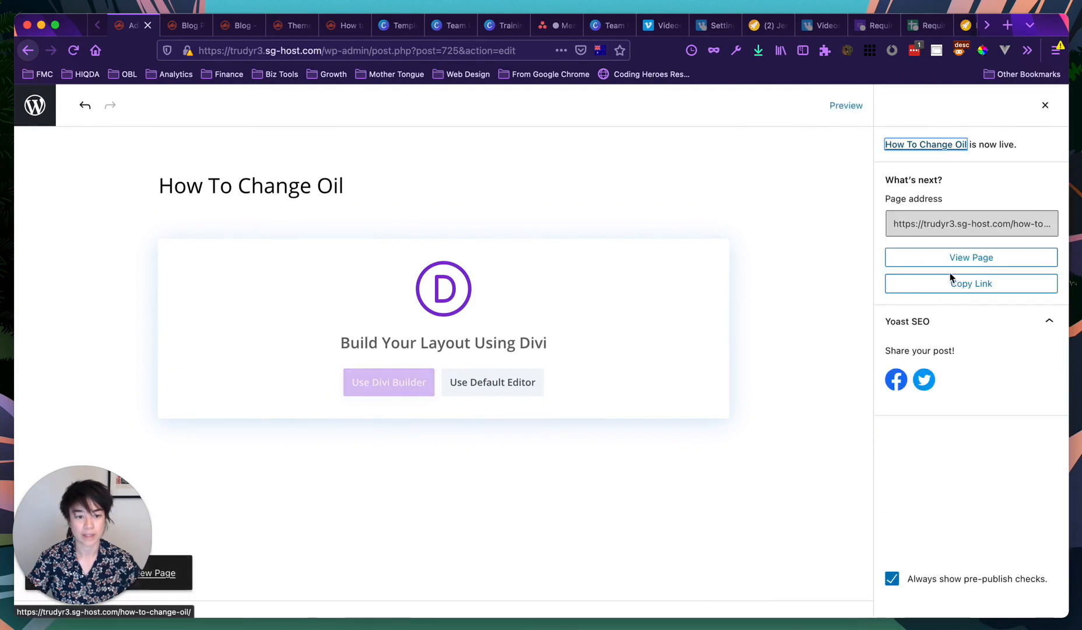
Open the "How To Change Oil" page in the Divi Builder and start building it from scratch without a starting row.
left_click(390, 385)
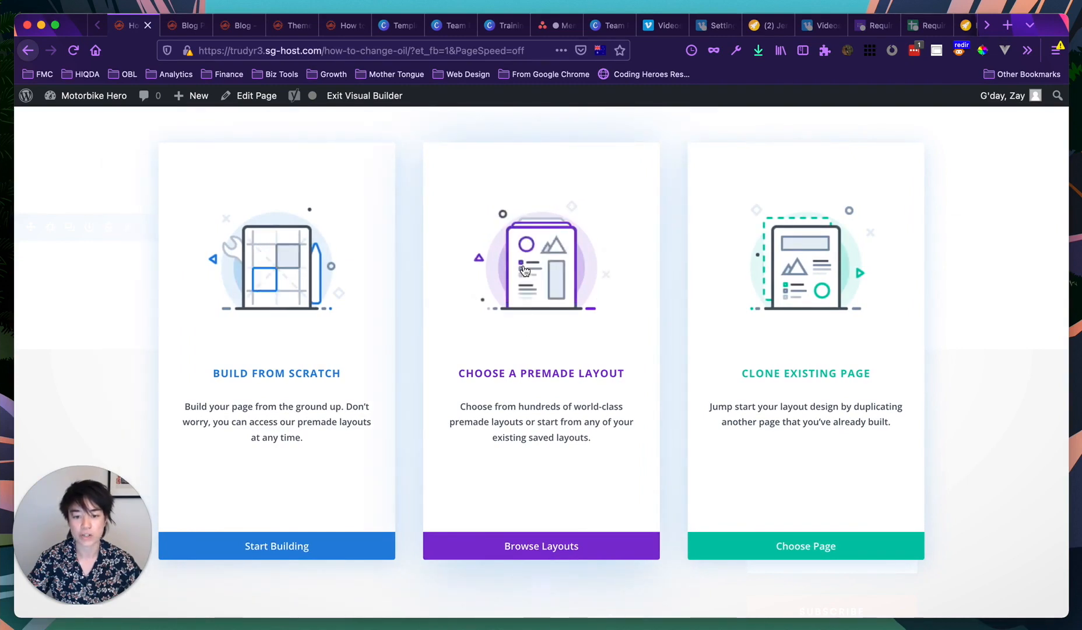
left_click(321, 266)
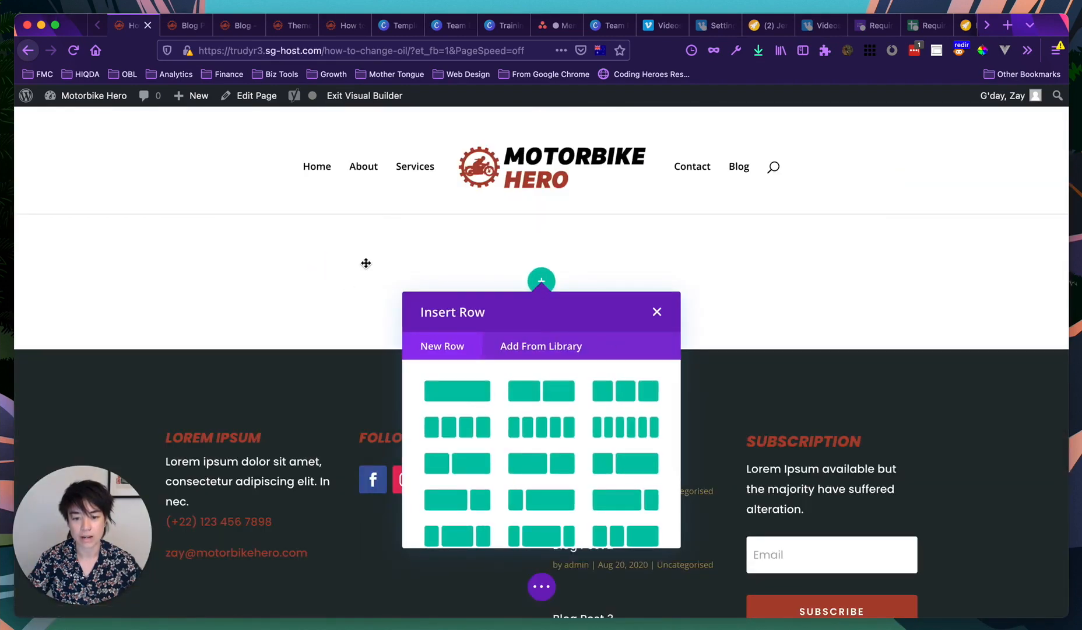
left_click(657, 311)
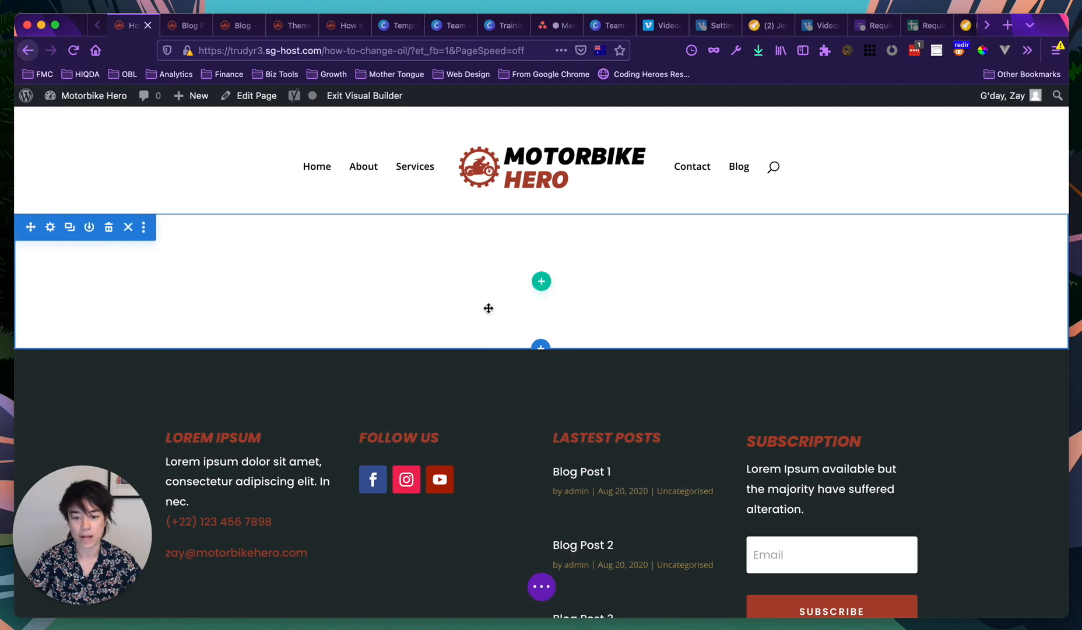
Insert a single-column row in the page's empty section and add a Text module to it.
left_click(541, 281)
left_click(466, 395)
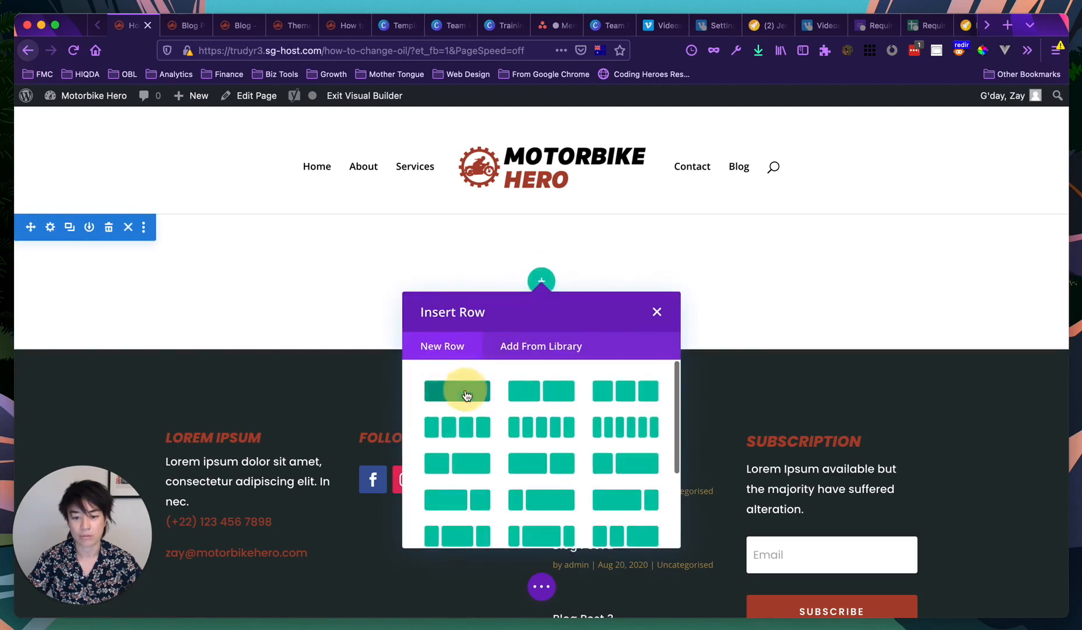
type("t")
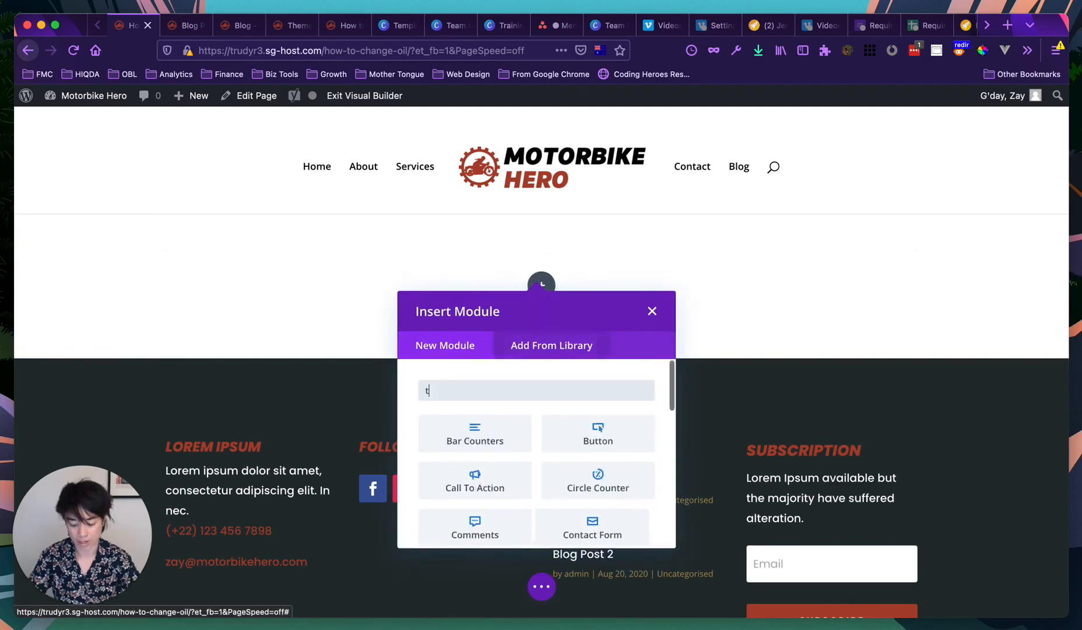
type("ext")
left_click(475, 431)
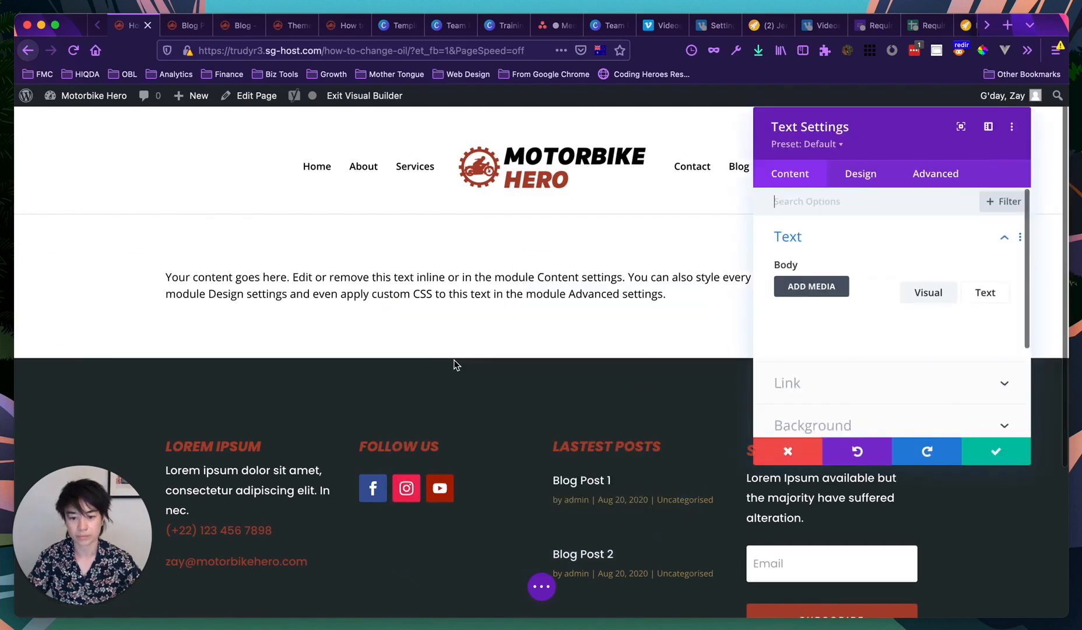
Delete the placeholder body text from the Text module.
scroll(892, 362, "down", 2)
triple_click(912, 386)
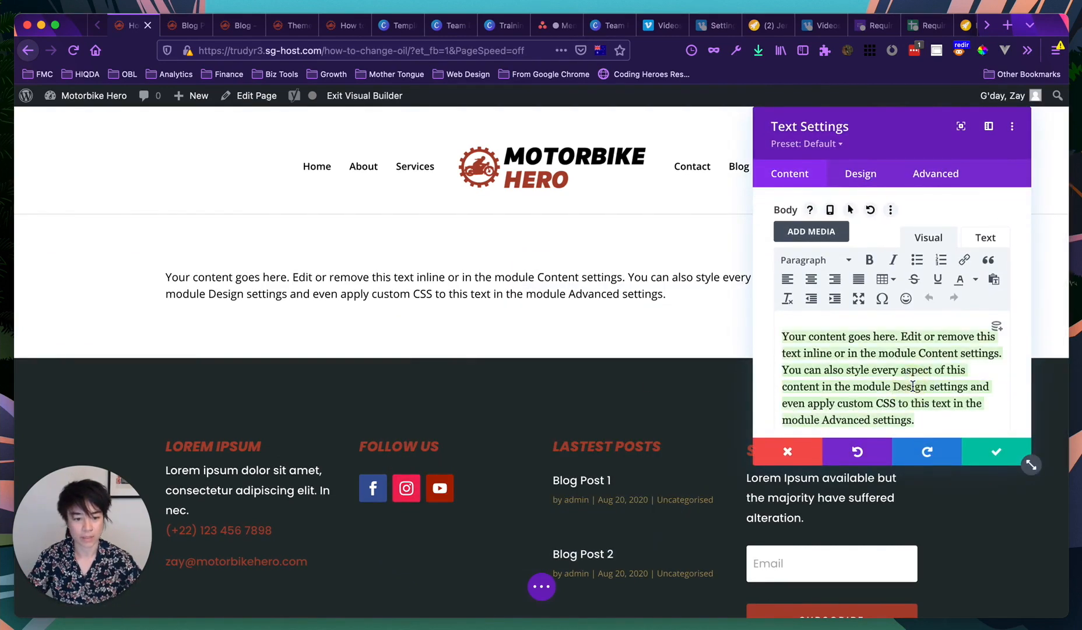
key("BackSpace")
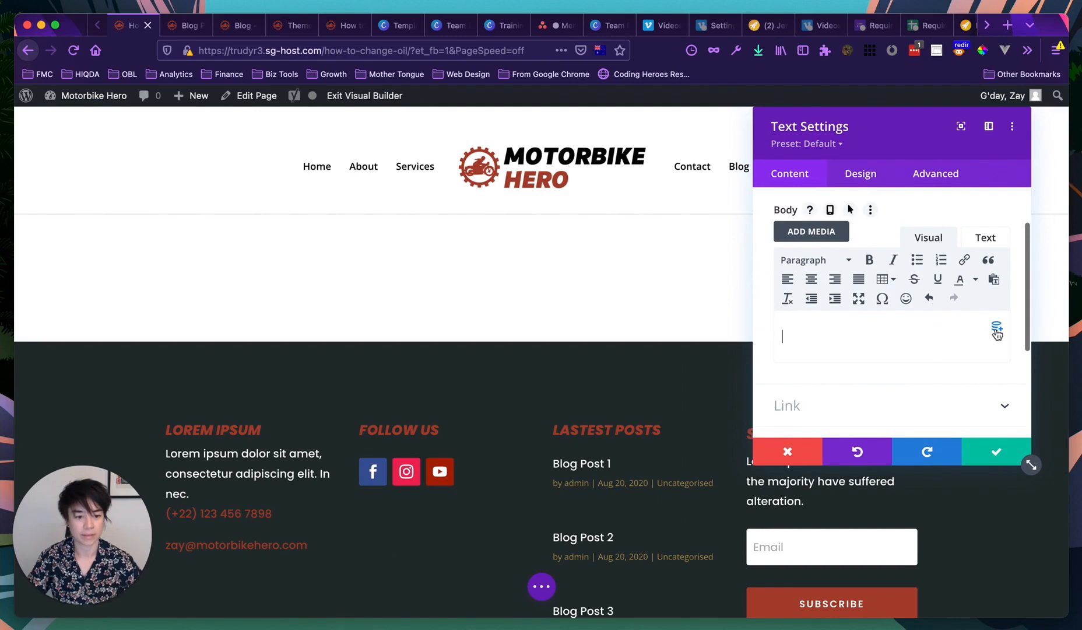
left_click(996, 327)
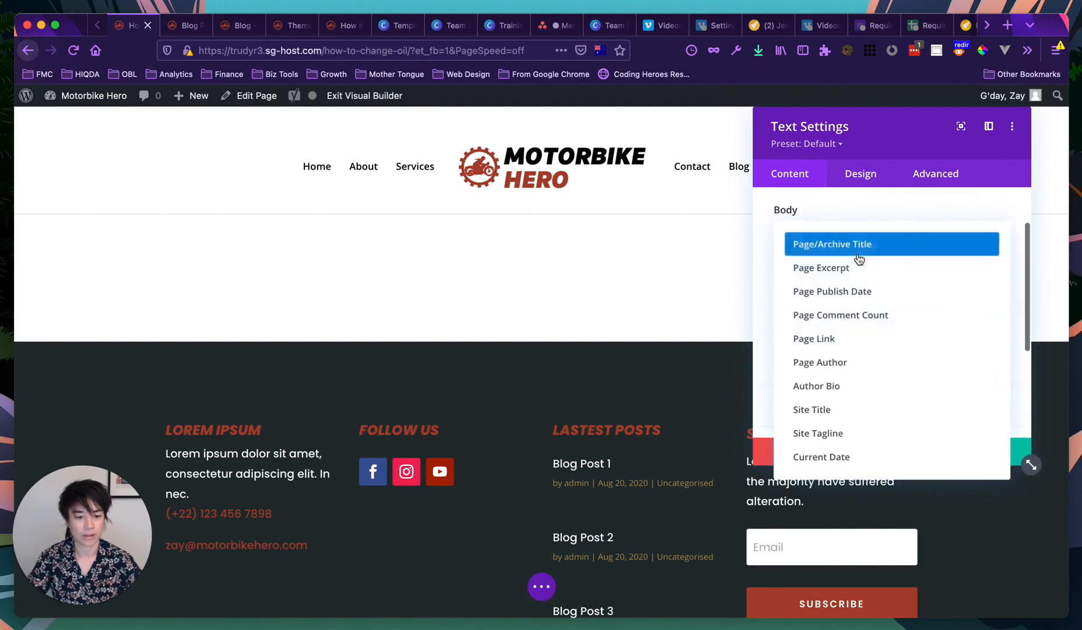
left_click(764, 271)
left_click(785, 328)
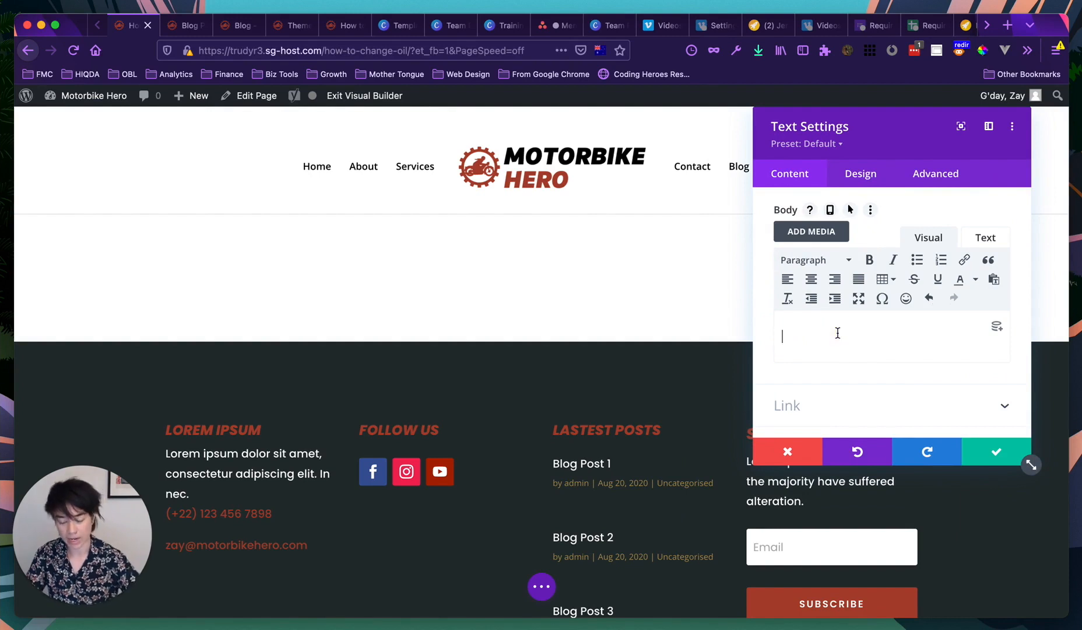
Try "How To Change Oil" as manually entered body text in the Text module, and clear it again.
type("How To Change Oil")
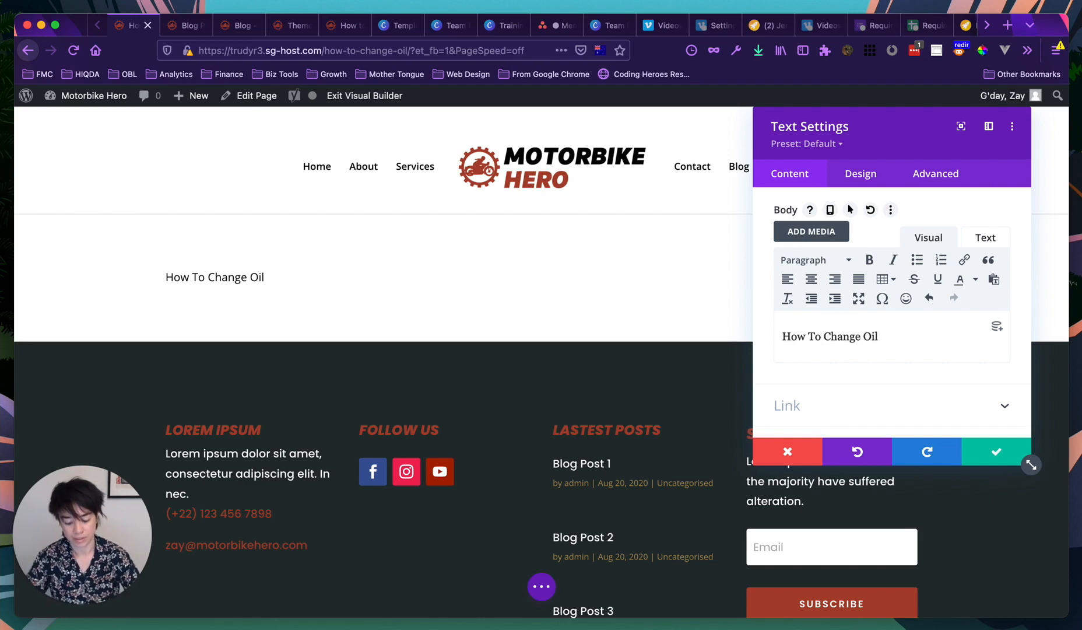
triple_click(838, 338)
key("BackSpace")
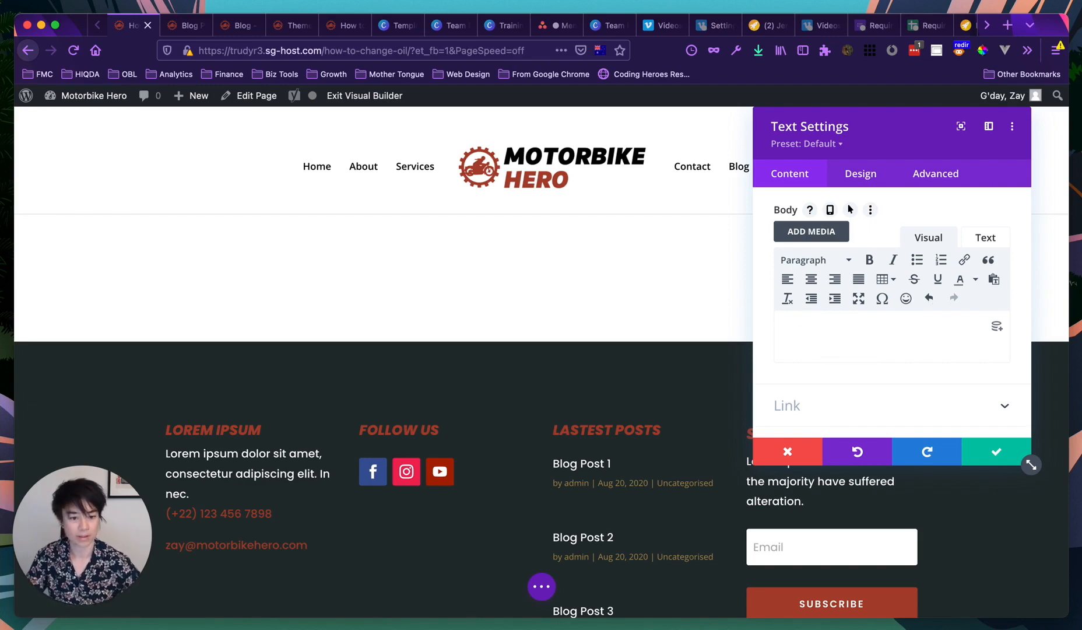
left_click(993, 336)
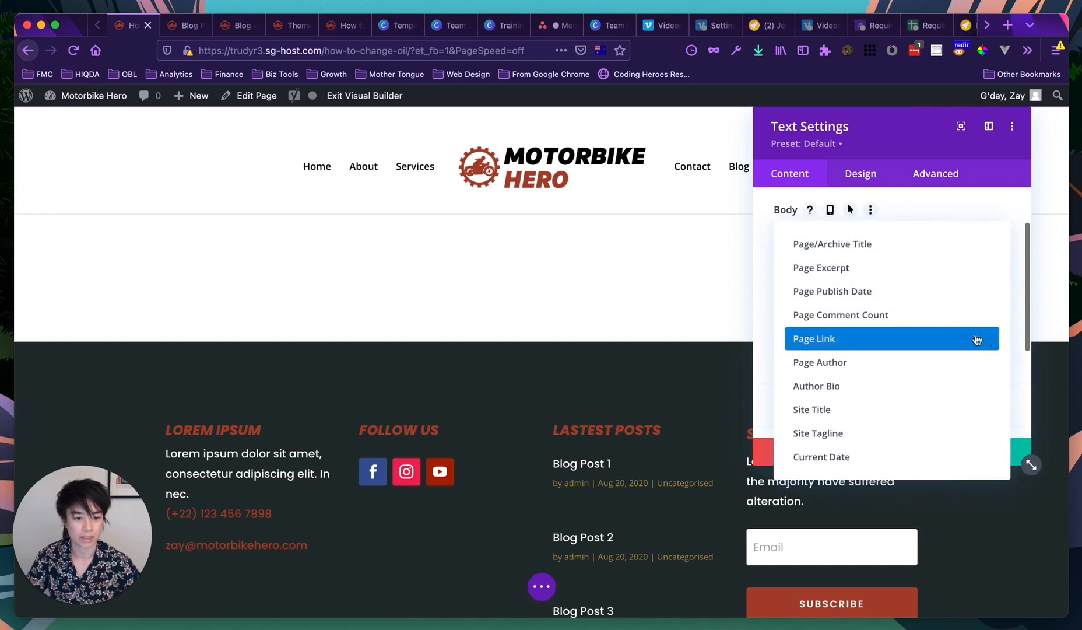
left_click(1020, 344)
left_click(861, 330)
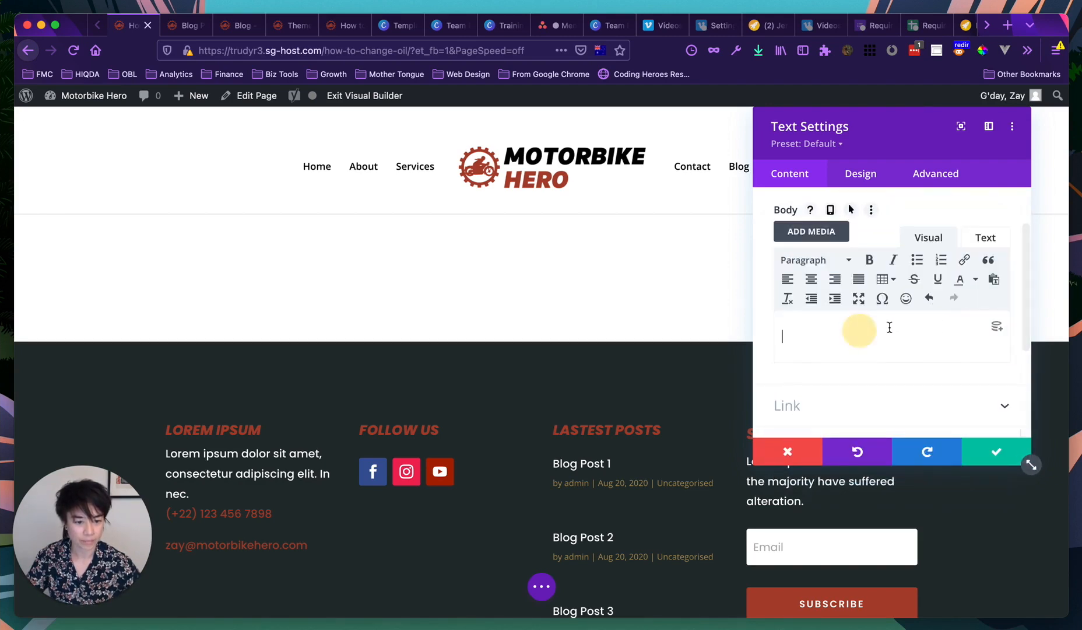
Set the Text module's body to the dynamic Page/Archive Title content and save the module.
left_click(998, 331)
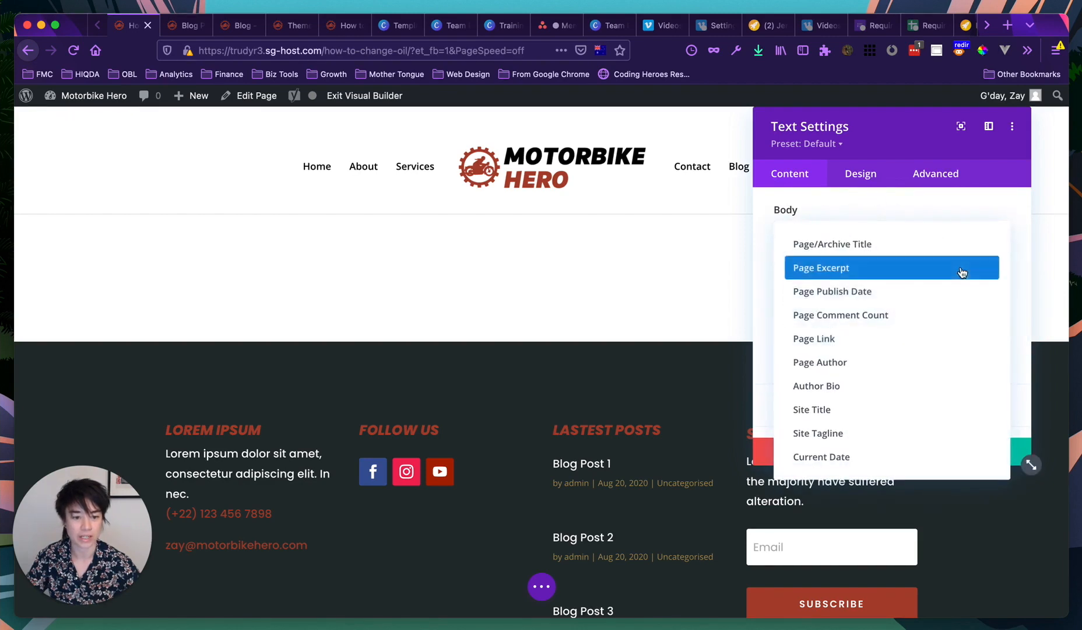
left_click(843, 245)
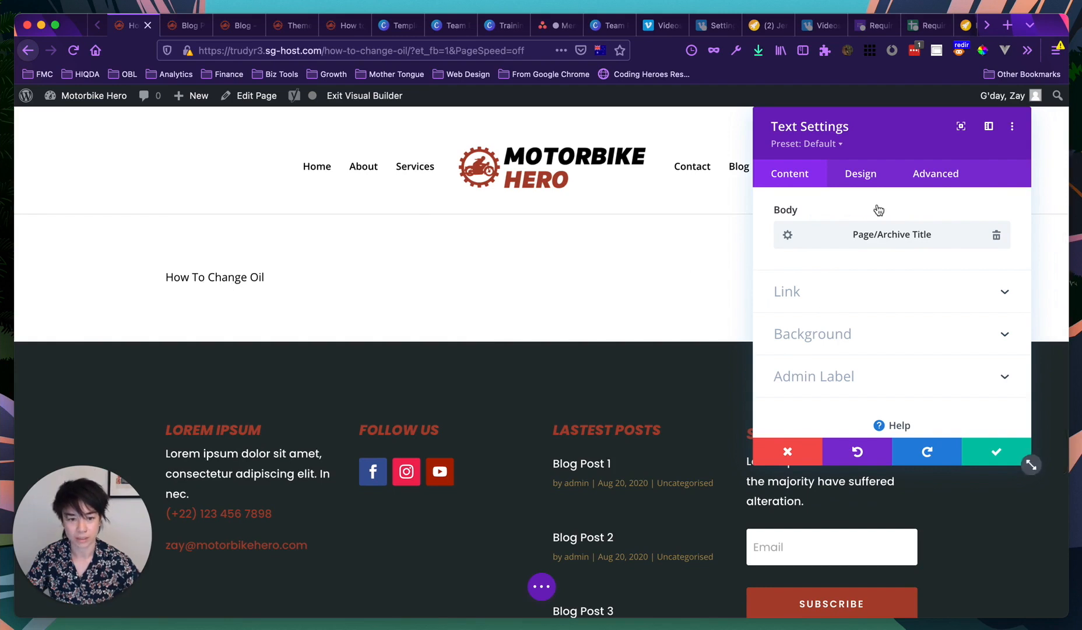
left_click(990, 133)
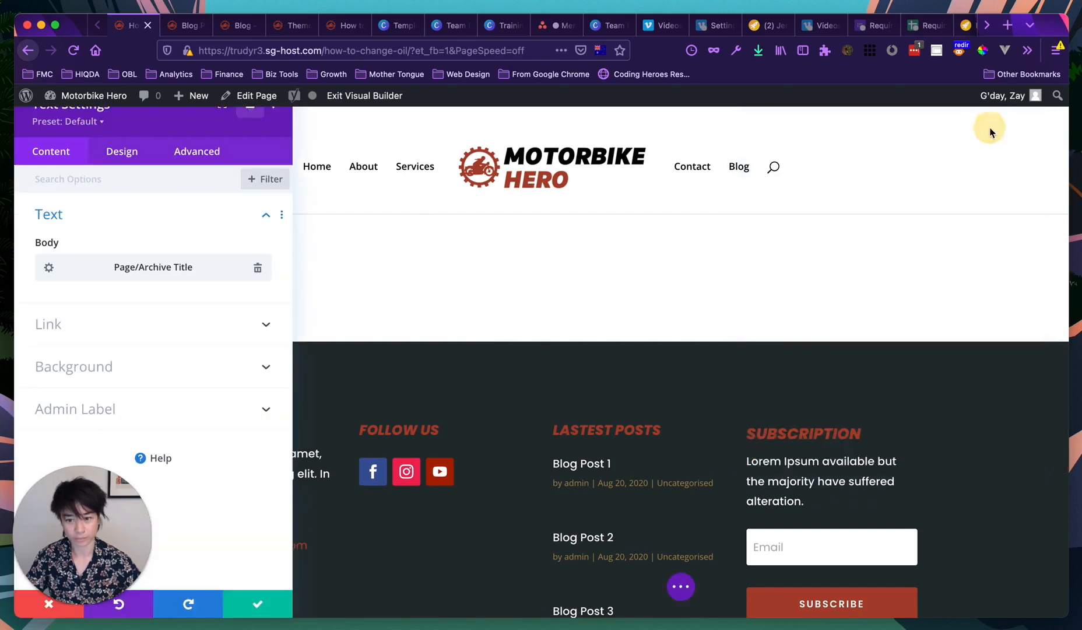
left_click(253, 608)
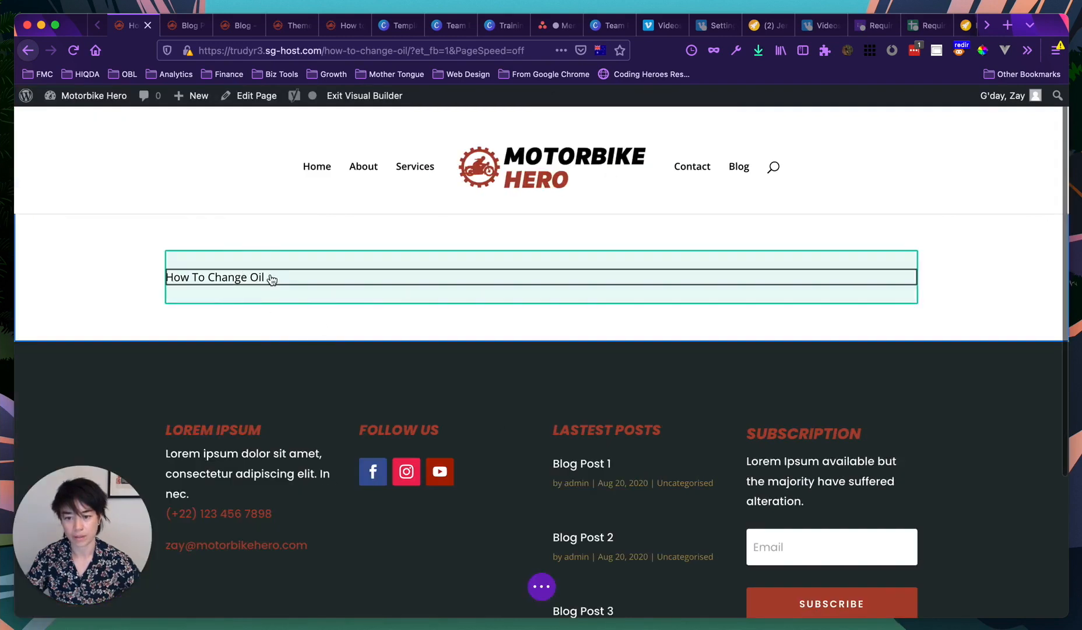
Add a regular section below the title section, leaving it without a row.
mouse_move(272, 280)
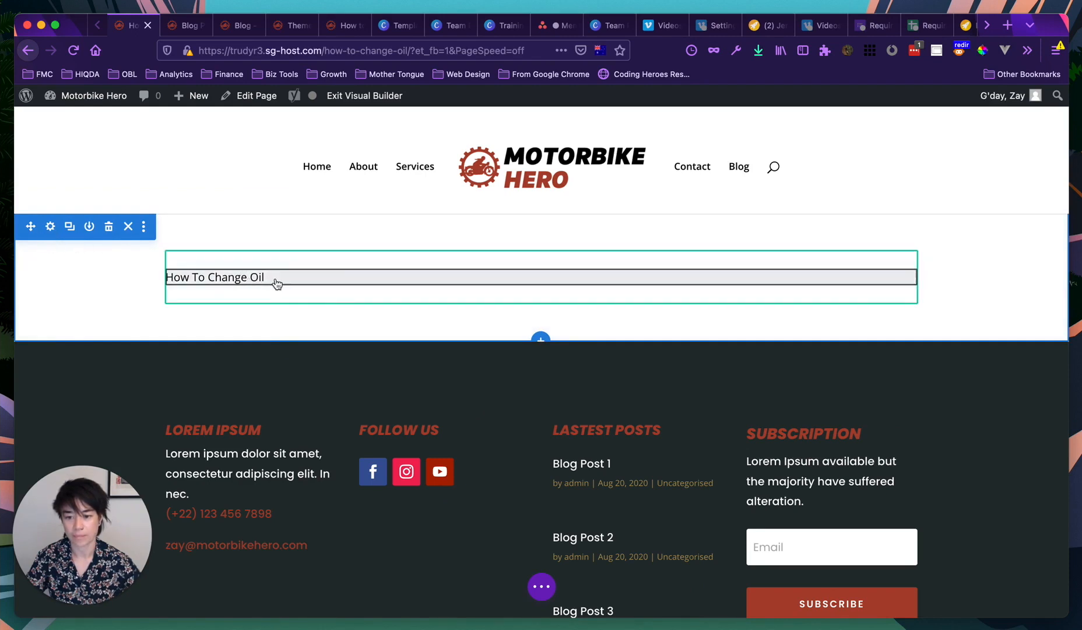
left_click(111, 305)
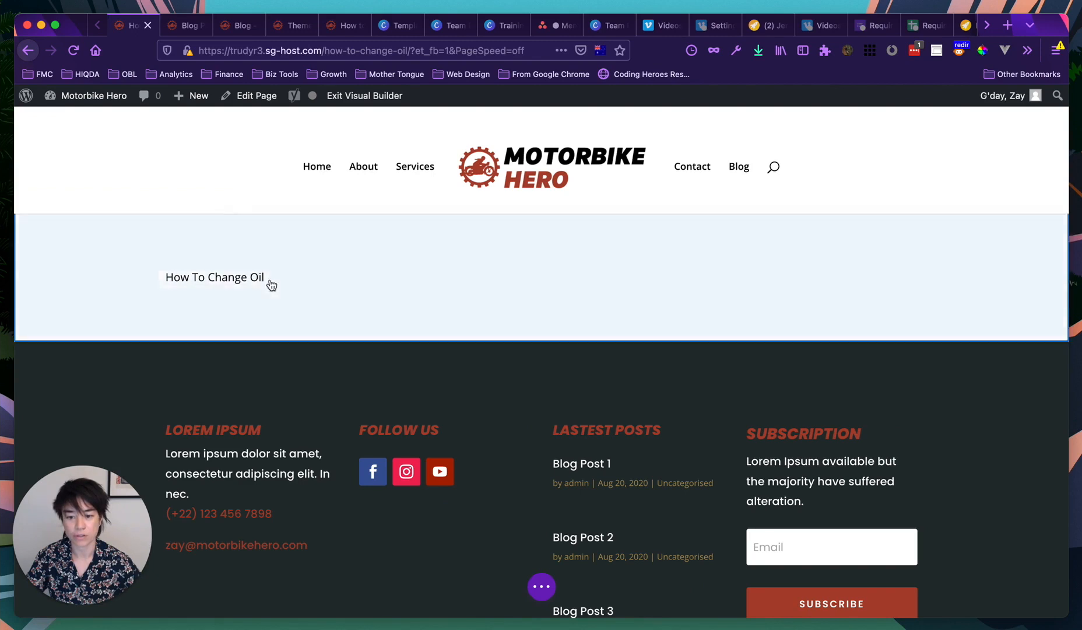
left_click(539, 342)
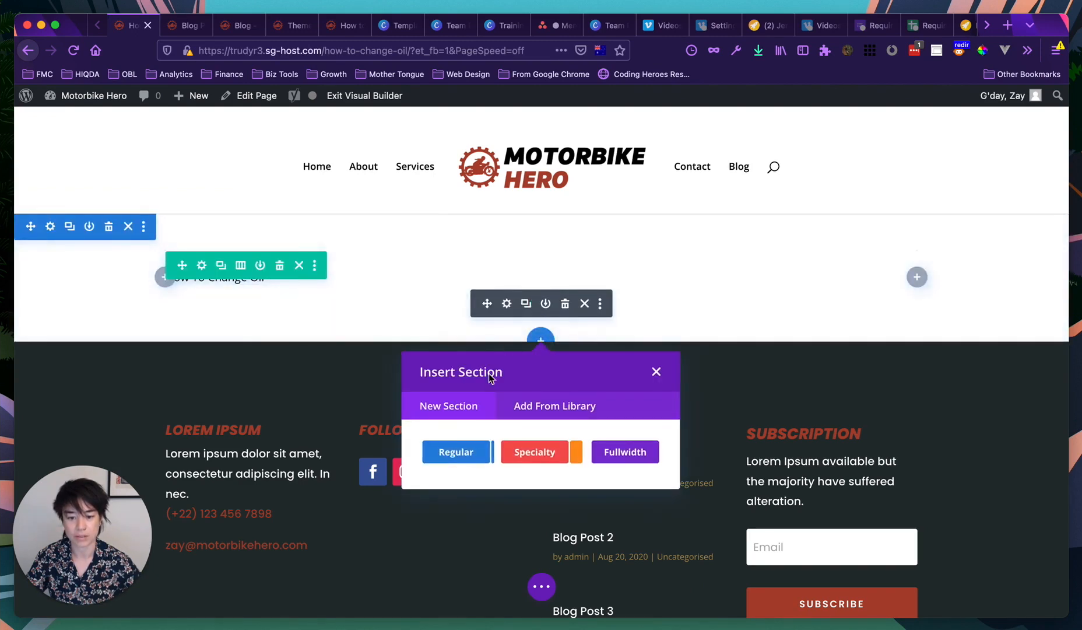
left_click(456, 449)
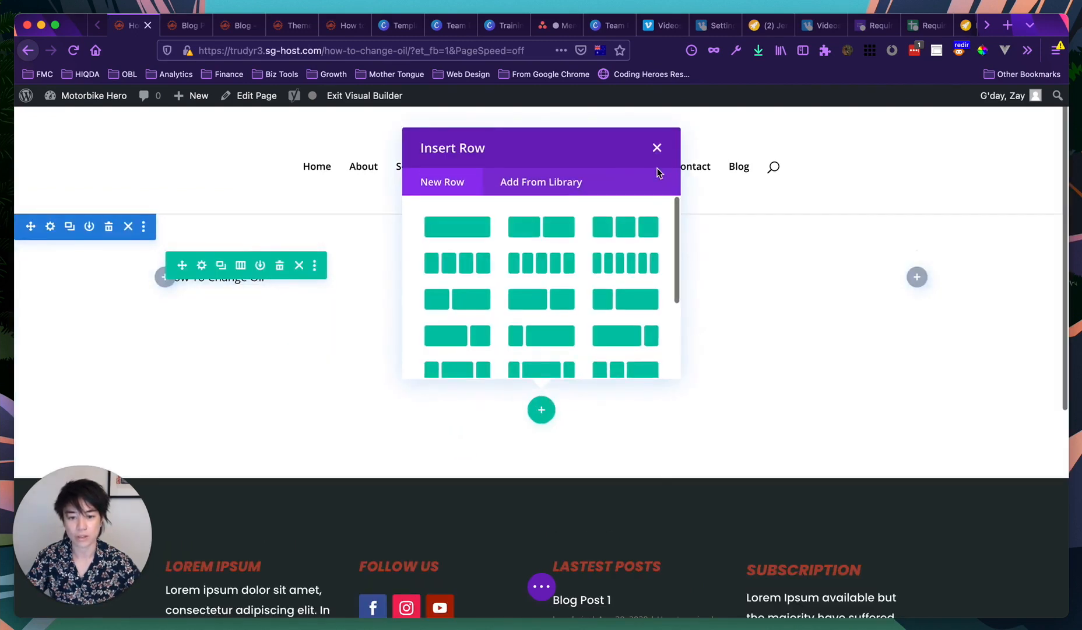
left_click(657, 149)
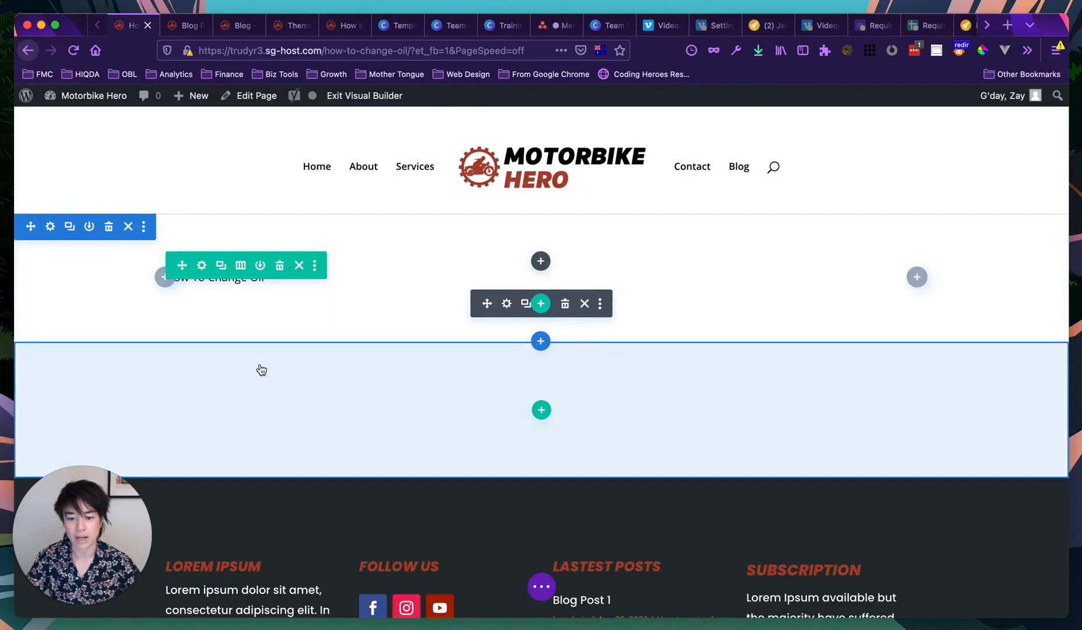
scroll(308, 352, "down", 2)
scroll(402, 361, "up", 2)
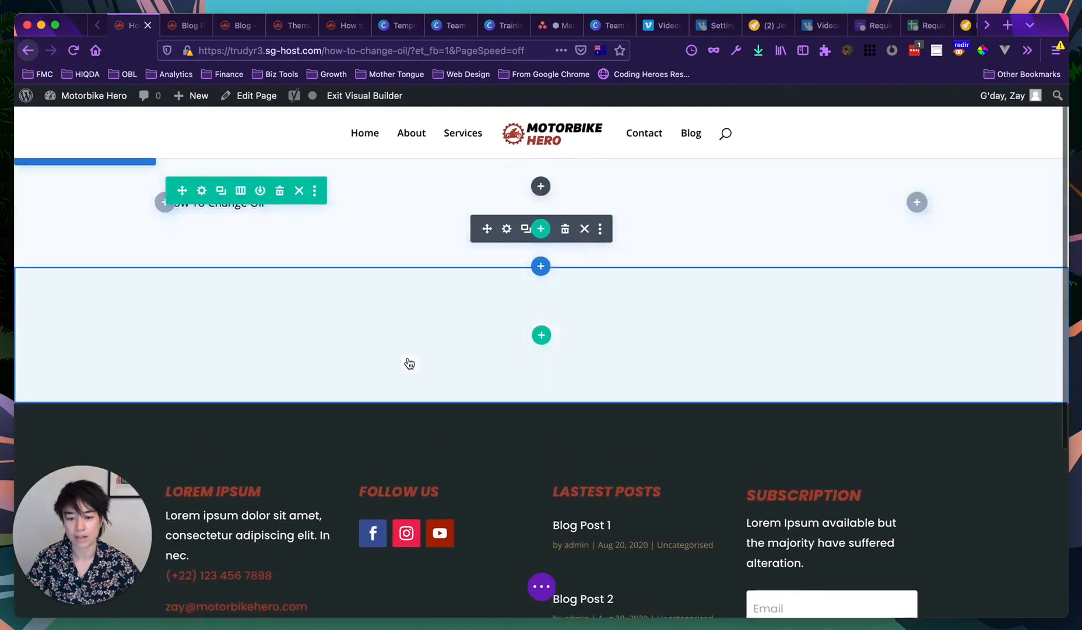
left_click(360, 278)
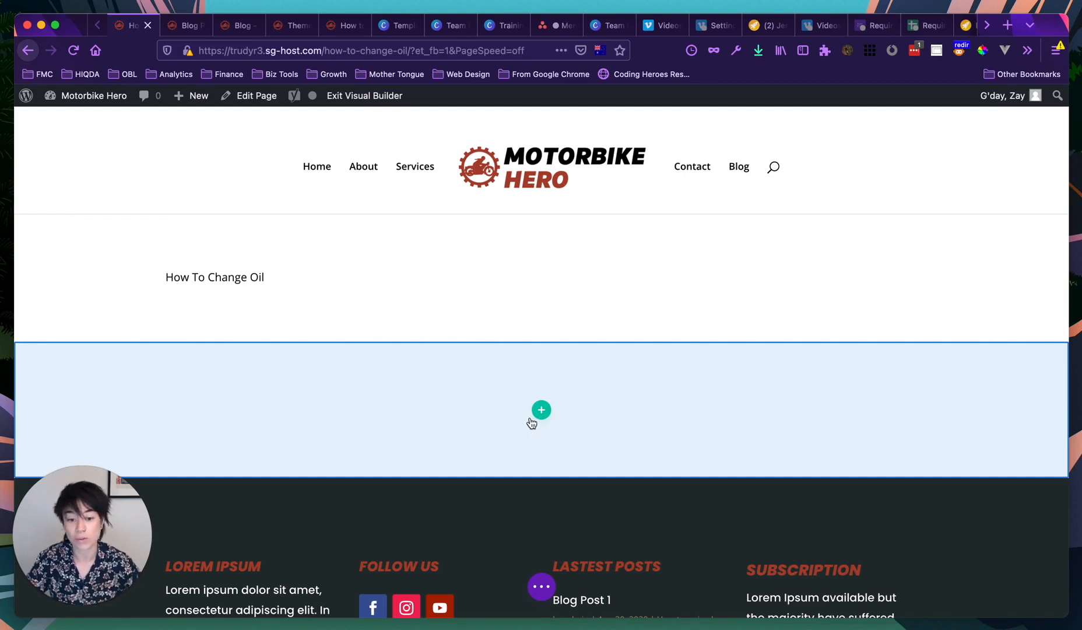
scroll(327, 412, "down", 1)
scroll(306, 412, "up", 1)
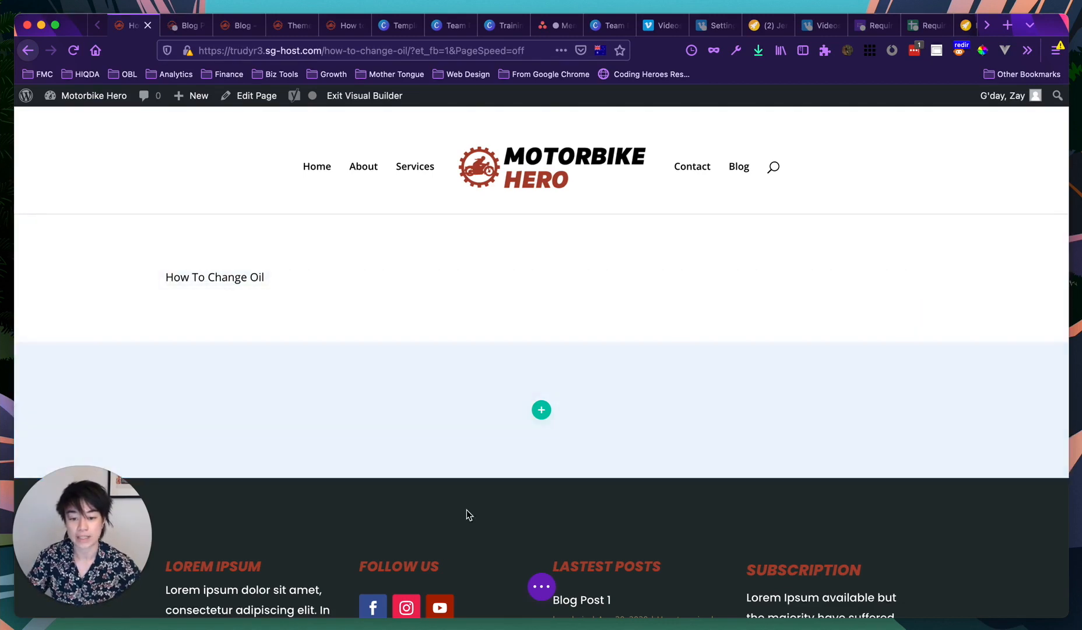
Save the page layout and go to the site's WordPress dashboard.
left_click(540, 586)
left_click(1023, 586)
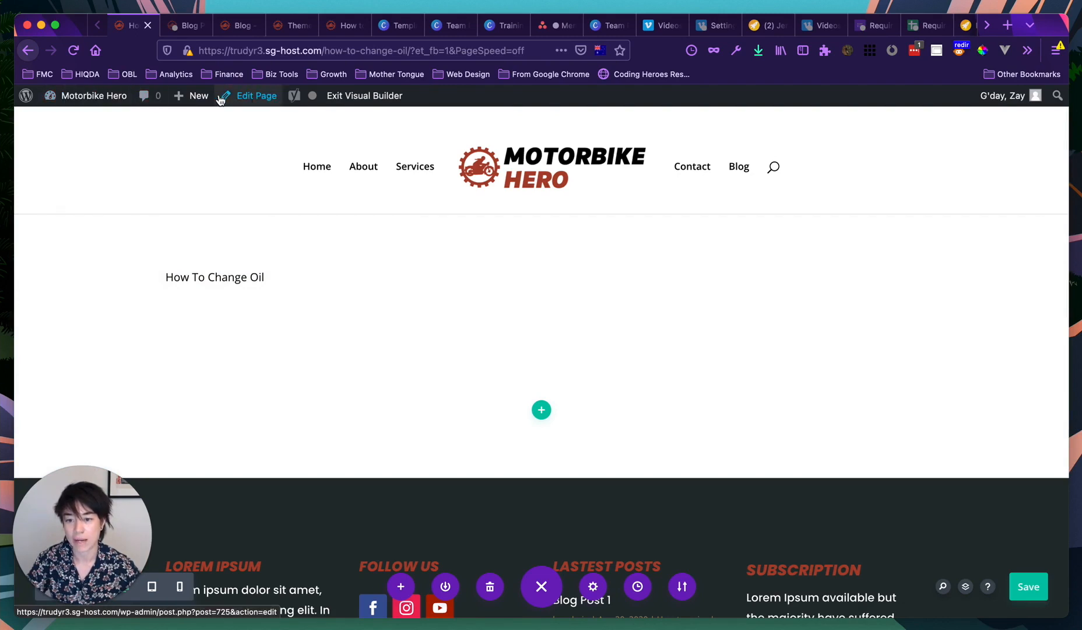
mouse_move(72, 97)
left_click(68, 118)
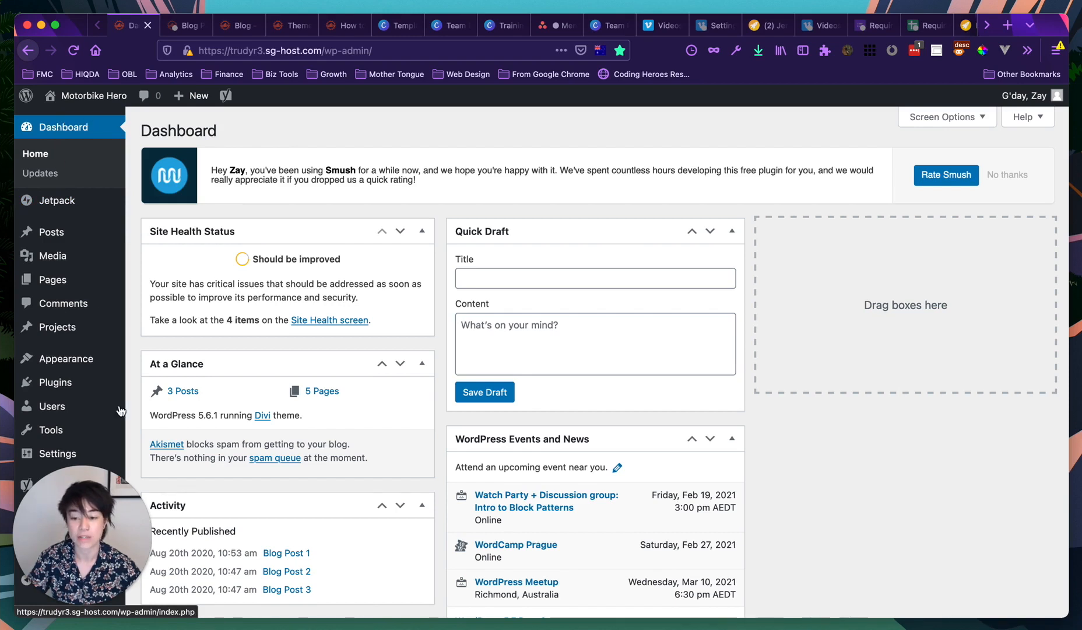
Open the site's navigation menu editor from the dashboard.
left_click_drag(75, 514, 1021, 517)
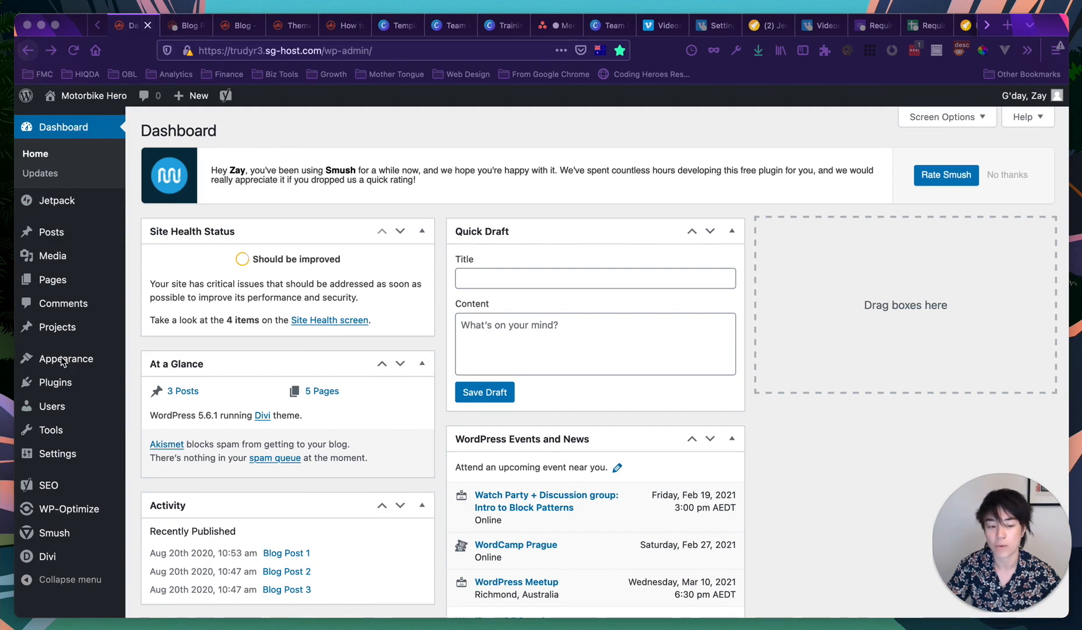
left_click(83, 363)
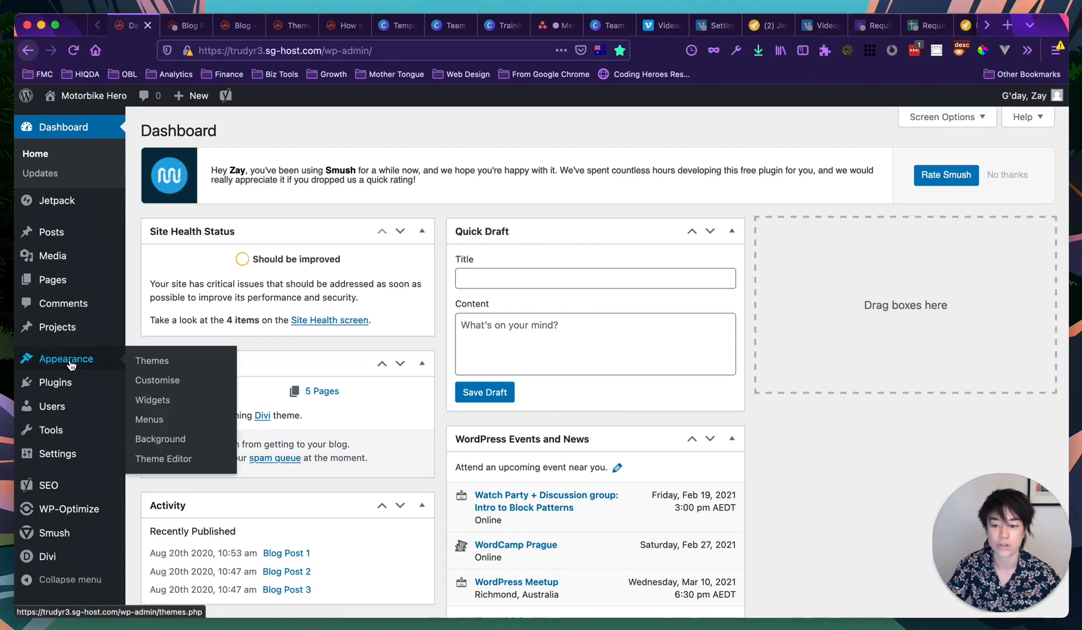
left_click(150, 419)
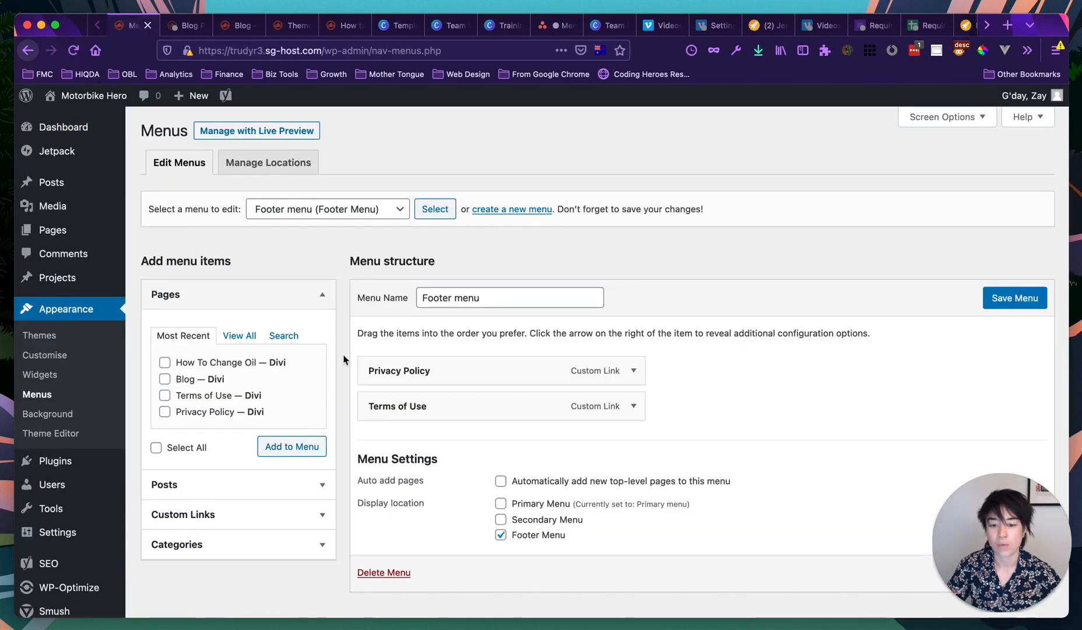
Check which existing menus can be chosen for editing, keeping the Footer menu selected.
left_click(350, 210)
left_click(338, 219)
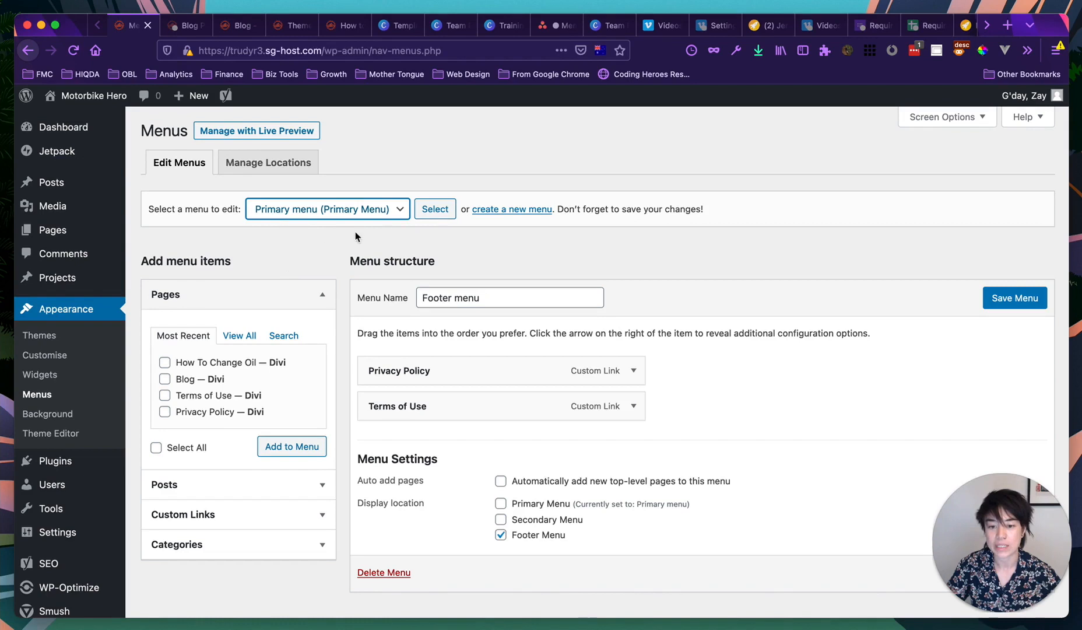
left_click(345, 215)
left_click(344, 187)
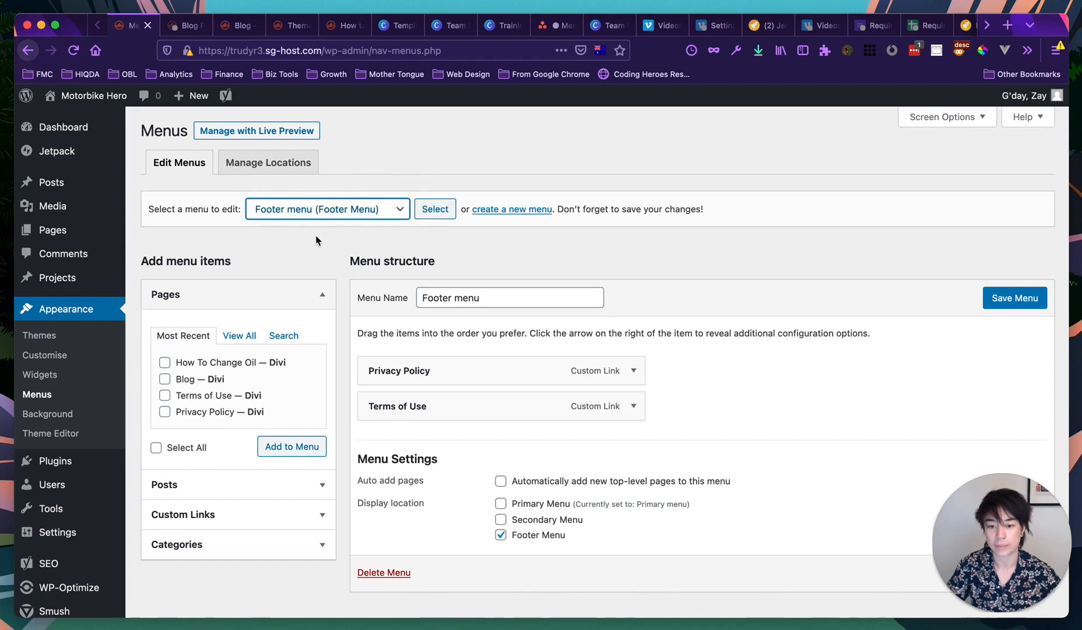
left_click(347, 210)
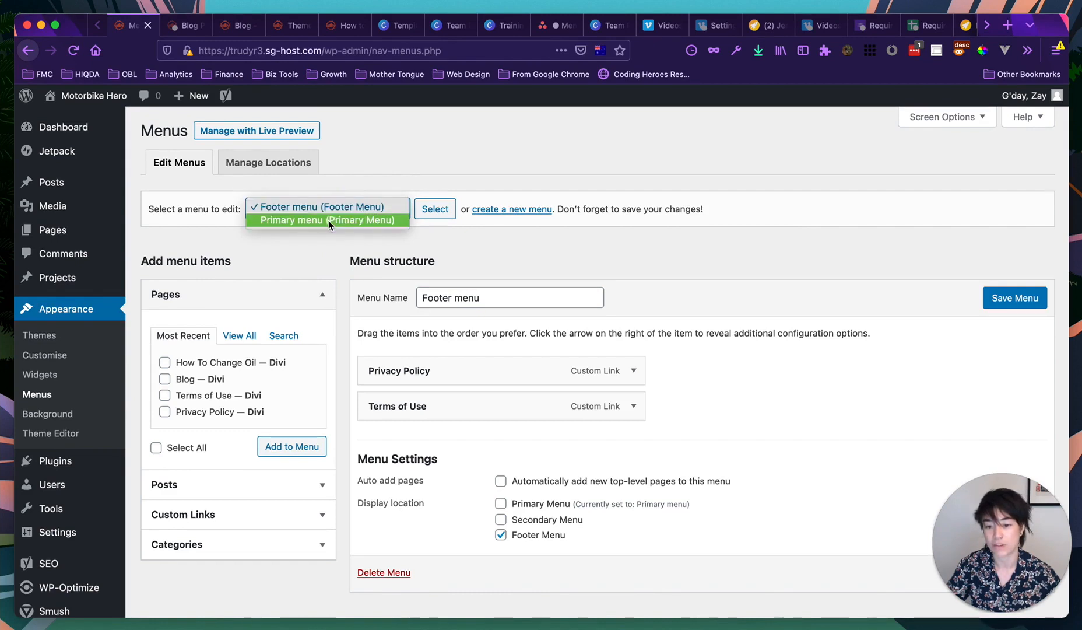
left_click(412, 212)
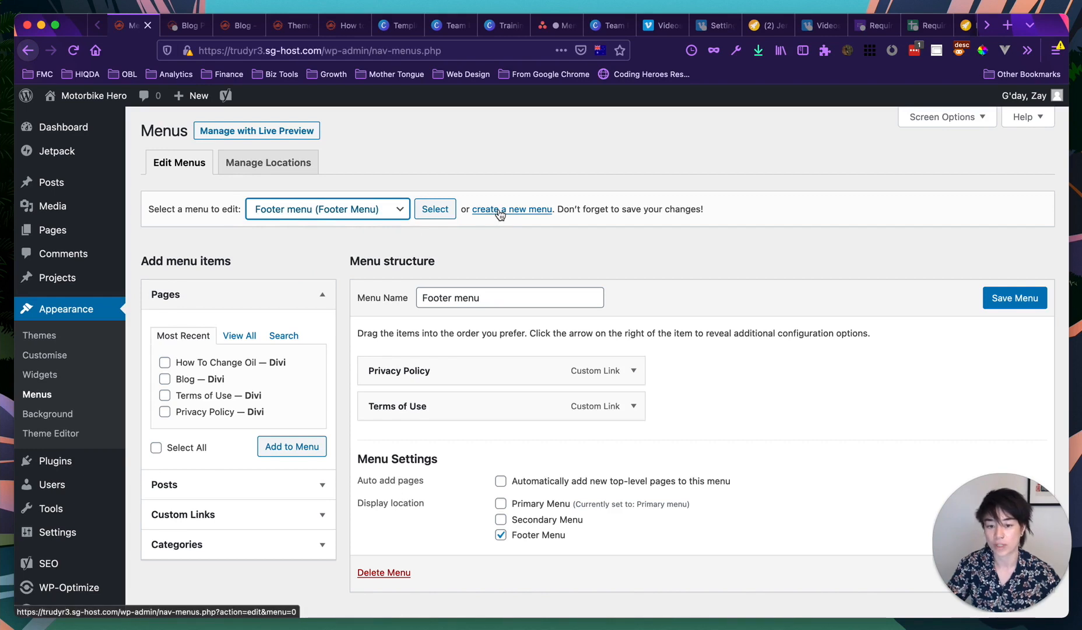
Load the Primary menu for editing and compare its items with the navigation on the live blog page.
left_click(374, 211)
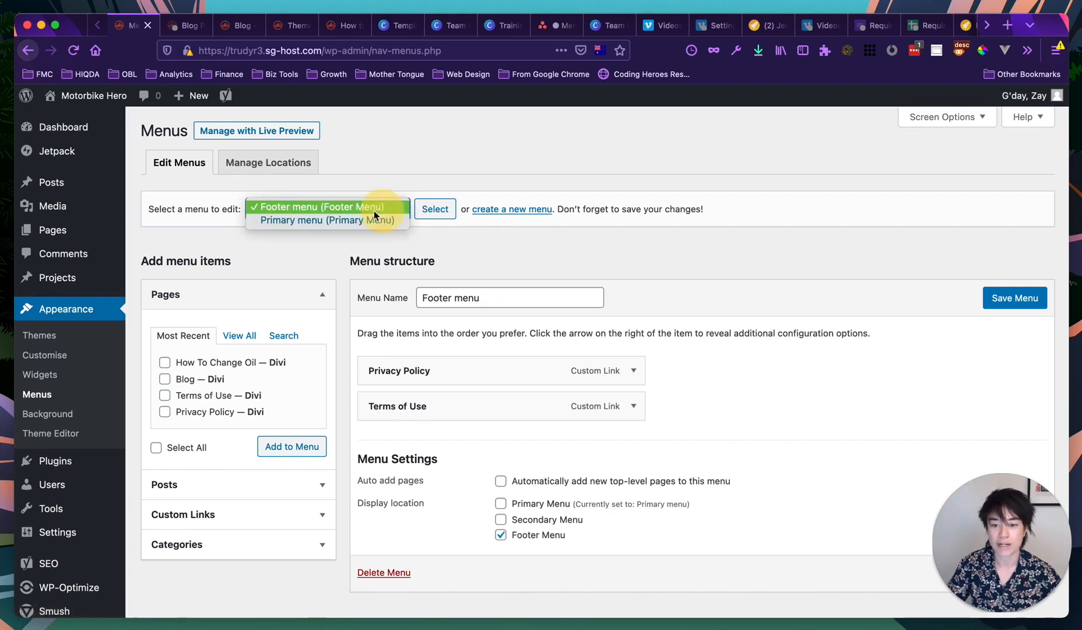
left_click(335, 222)
left_click(431, 213)
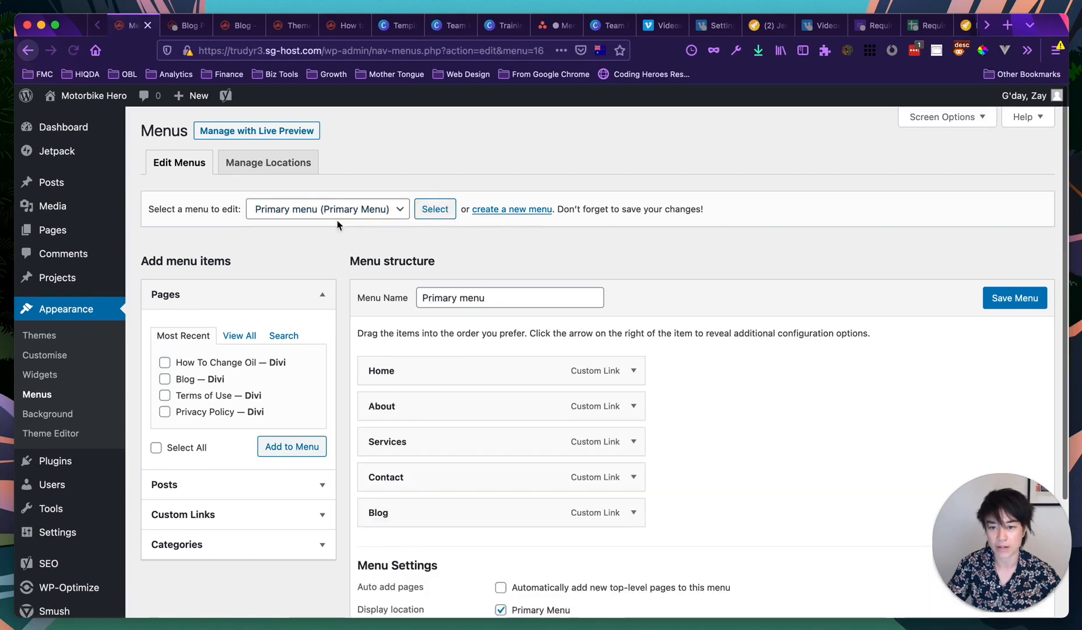
left_click(232, 26)
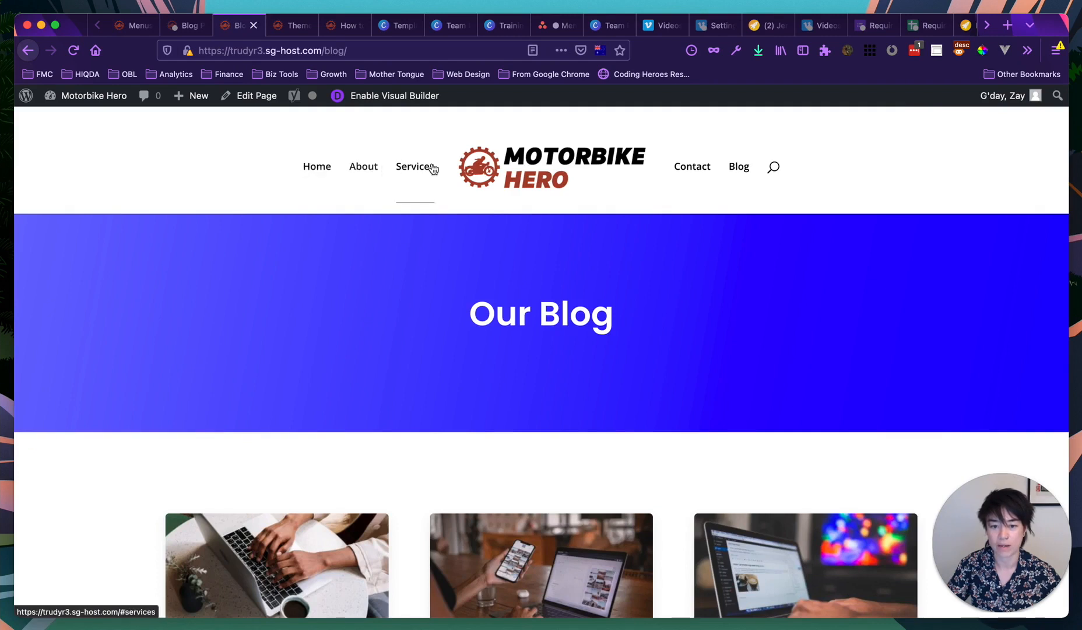
left_click(138, 27)
Change the navigation label of the Services menu item to "Courses".
scroll(476, 328, "down", 1)
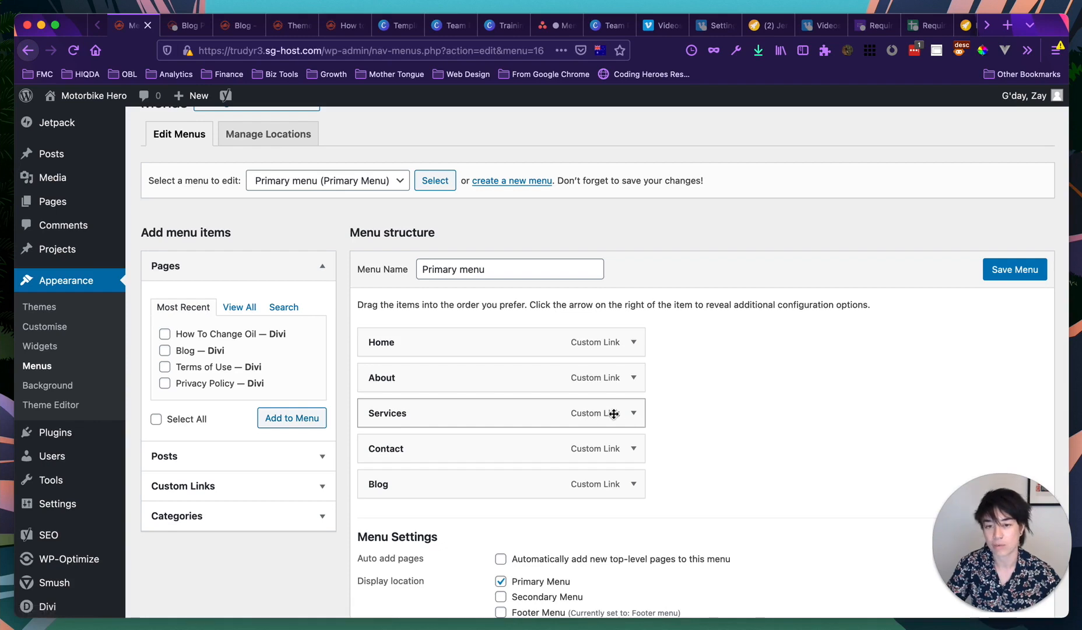
left_click(634, 413)
scroll(634, 414, "down", 2)
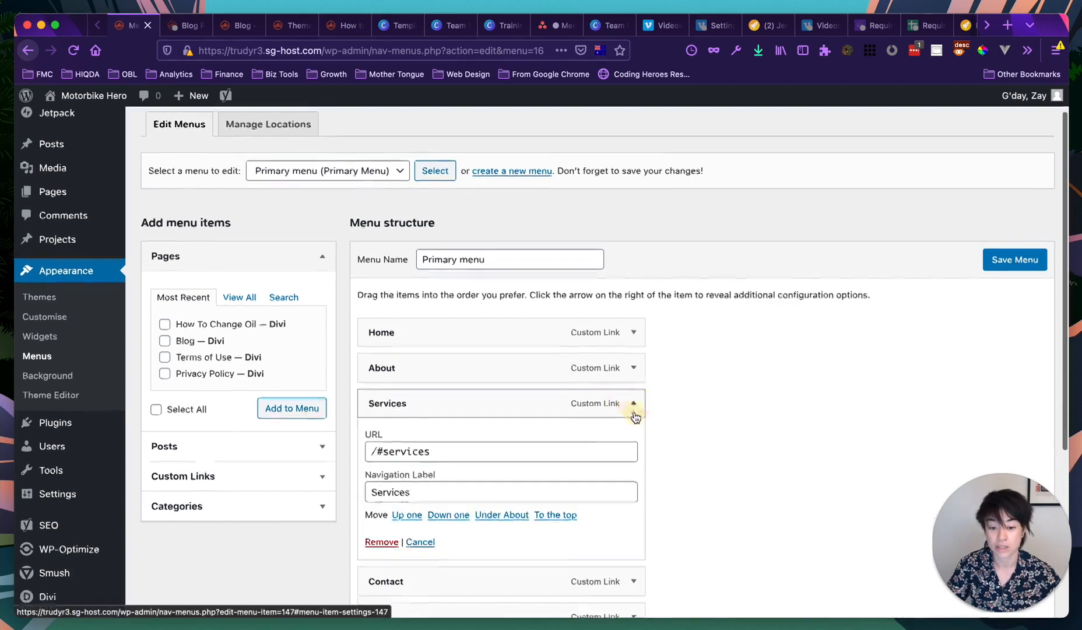
left_click_drag(414, 435, 356, 436)
type("Courses")
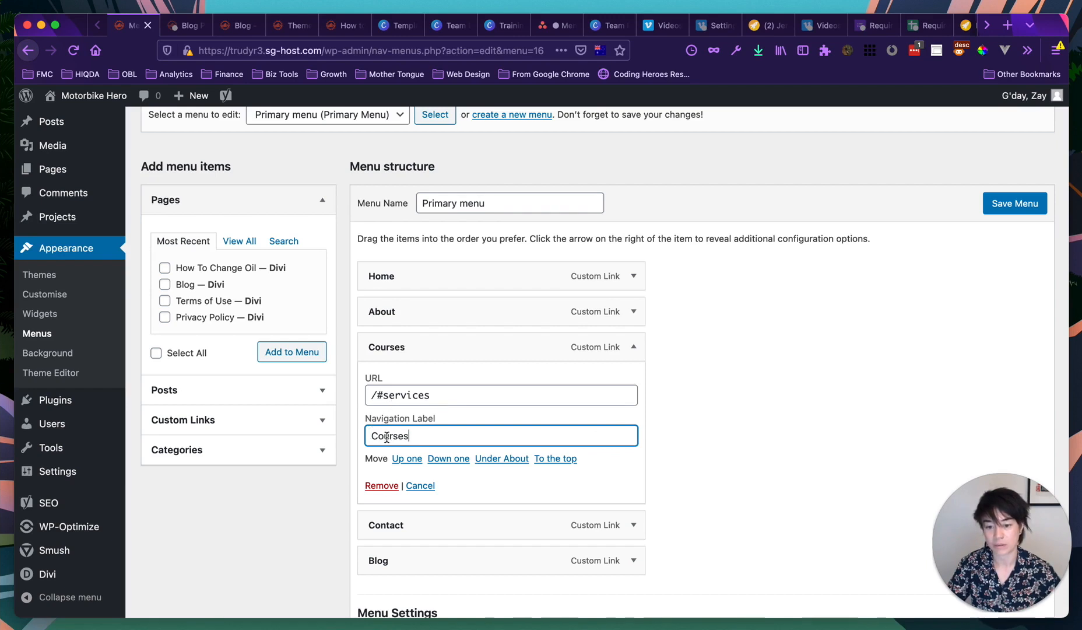
Check the home page's Our Courses section against its header links, and collapse the Courses item's settings in the menu editor.
left_click(290, 28)
left_click(338, 27)
scroll(321, 212, "up", 5)
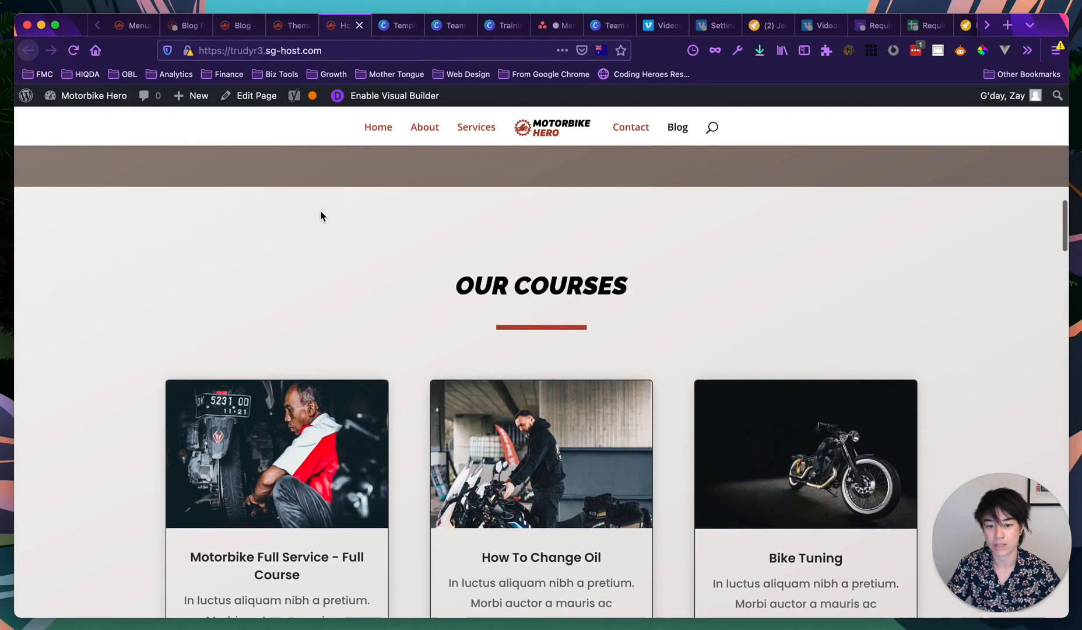
scroll(394, 275, "up", 8)
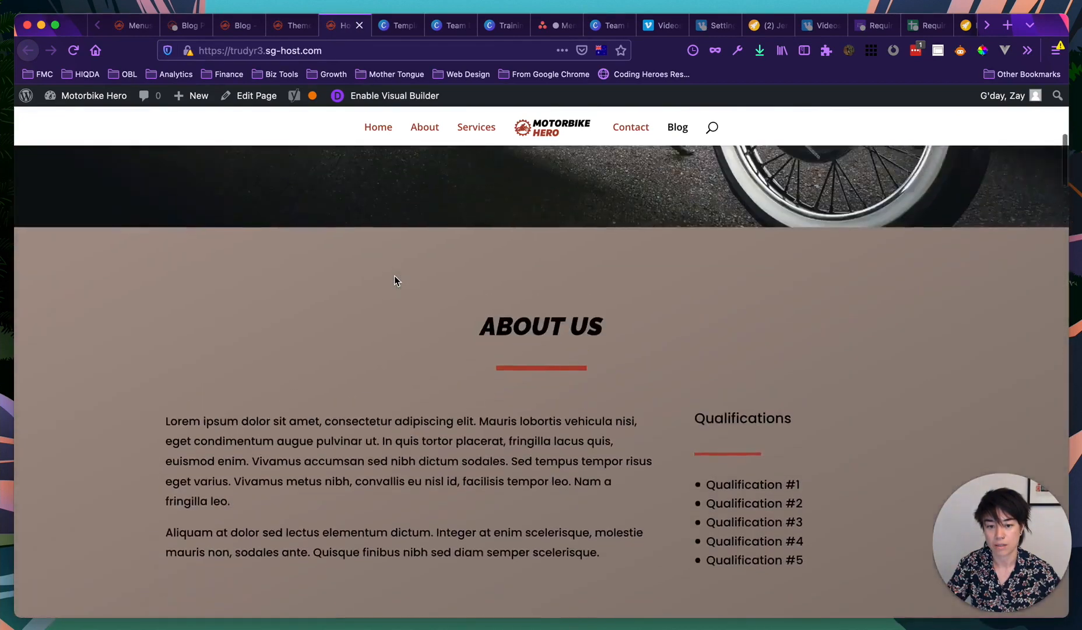
scroll(394, 276, "down", 10)
scroll(391, 251, "down", 4)
scroll(427, 293, "up", 2)
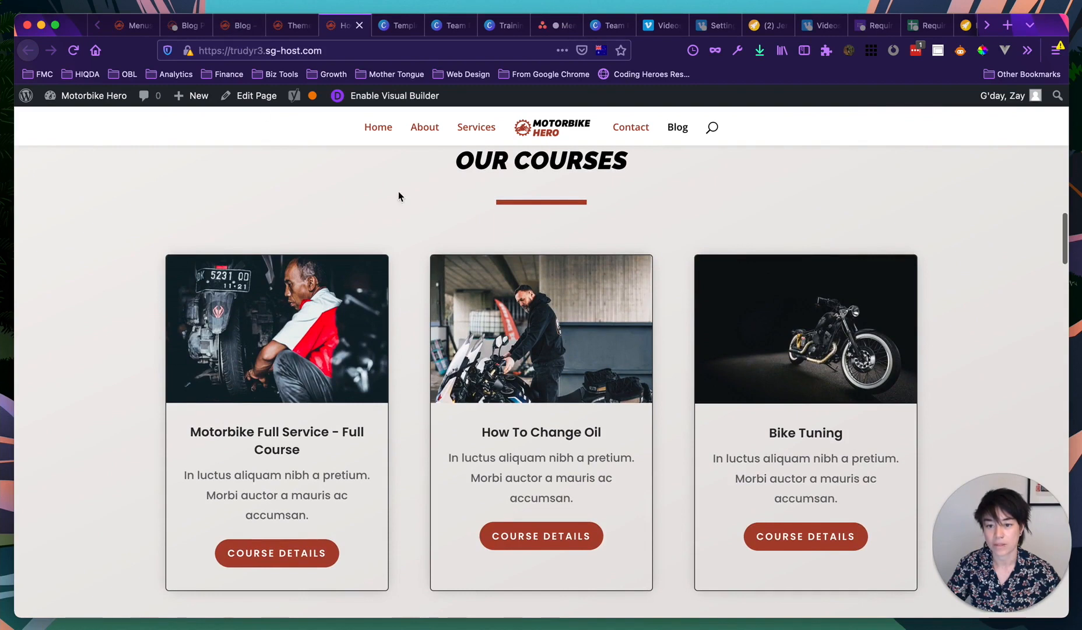
scroll(447, 224, "up", 1)
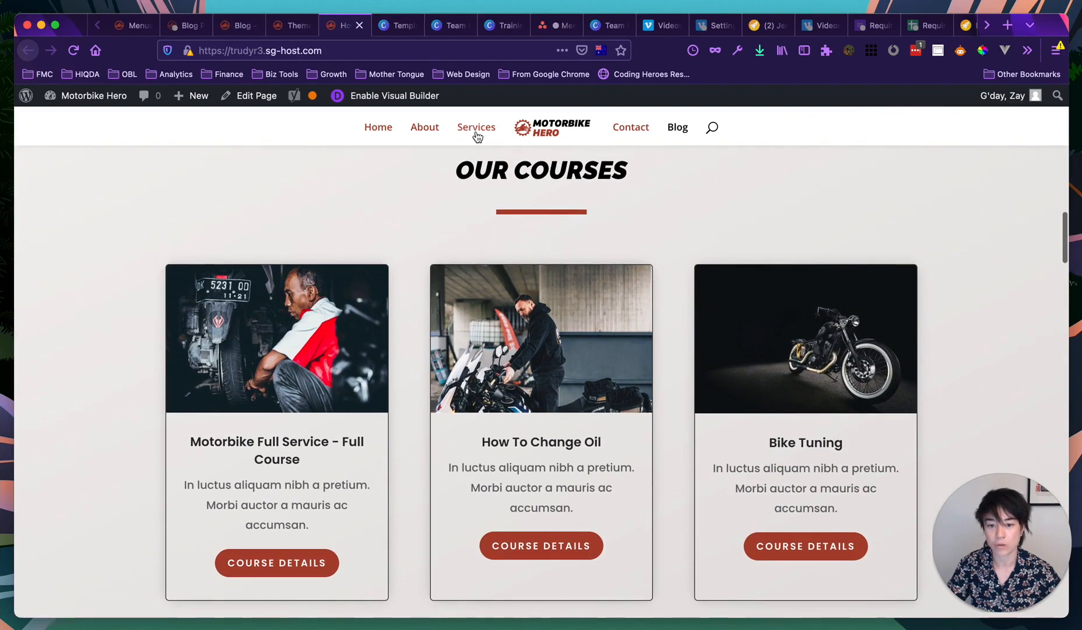
left_click(132, 25)
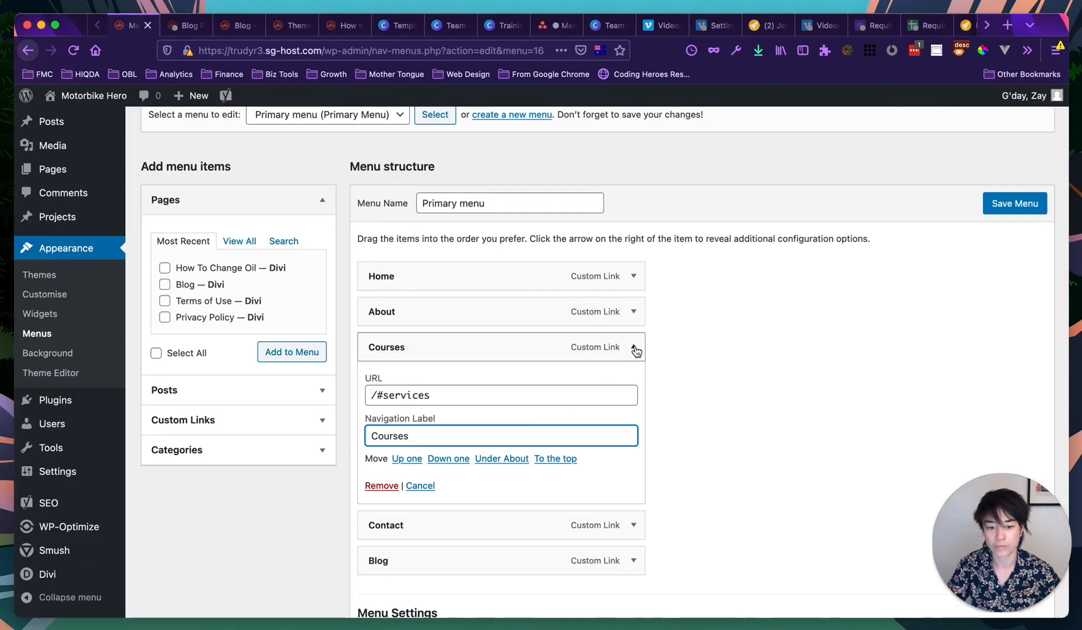
left_click(634, 347)
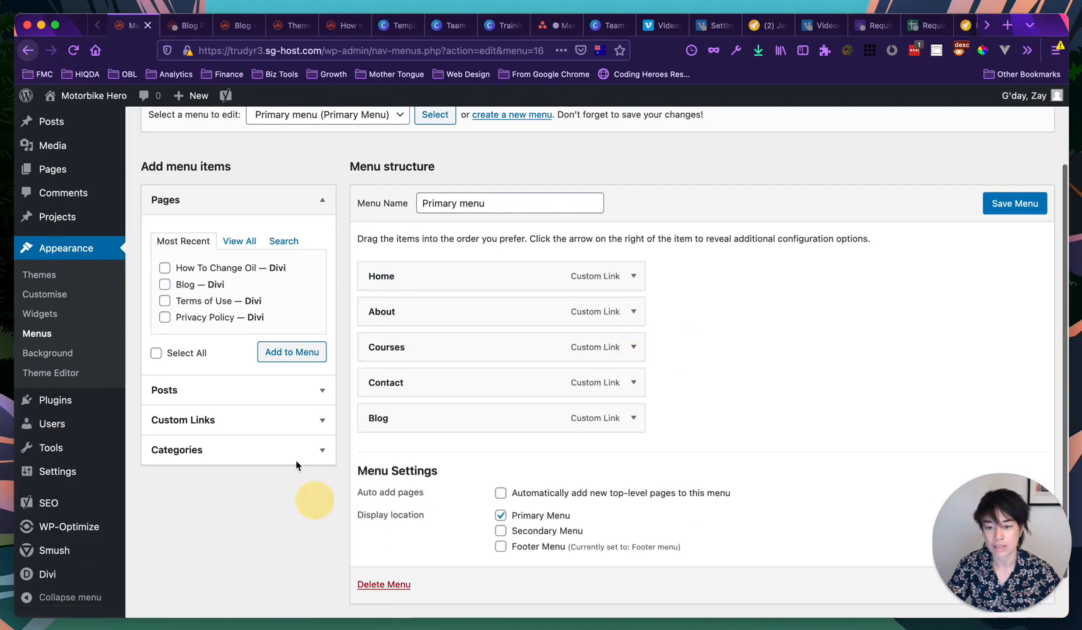
Revisit the home page to examine how the course cards relate to the header navigation, leaving the How To Change Oil page unselected.
left_click(165, 268)
left_click(165, 268)
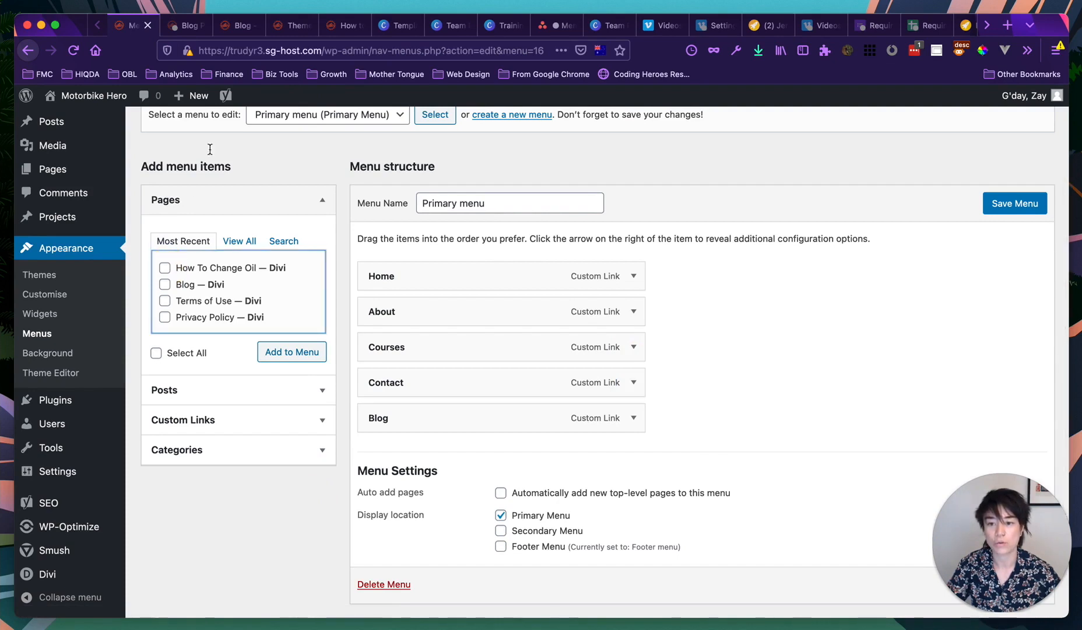
left_click(334, 26)
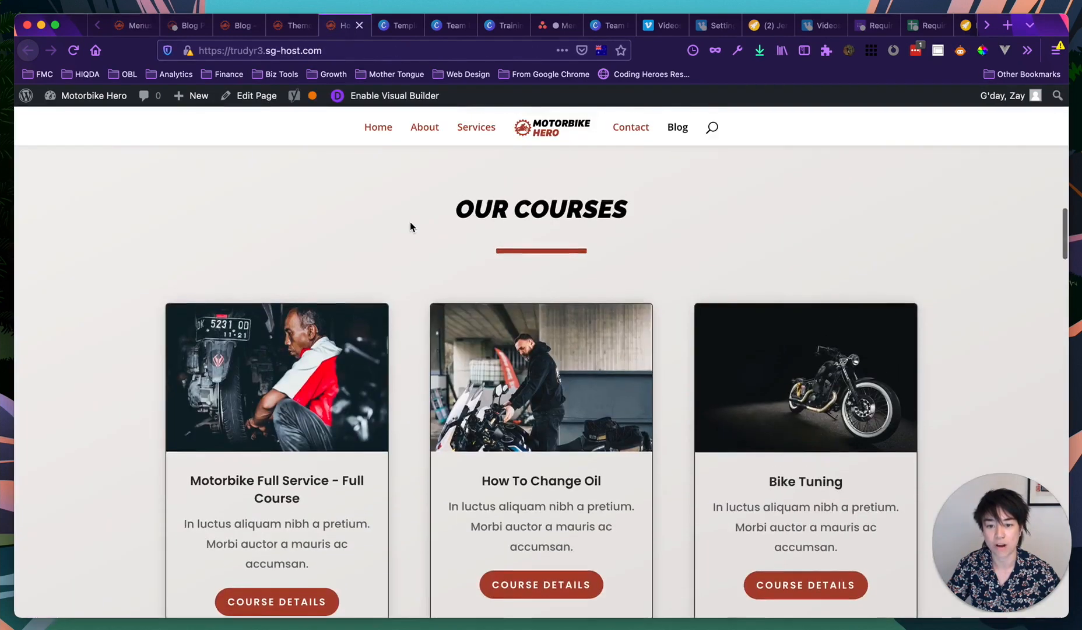
scroll(410, 227, "up", 3)
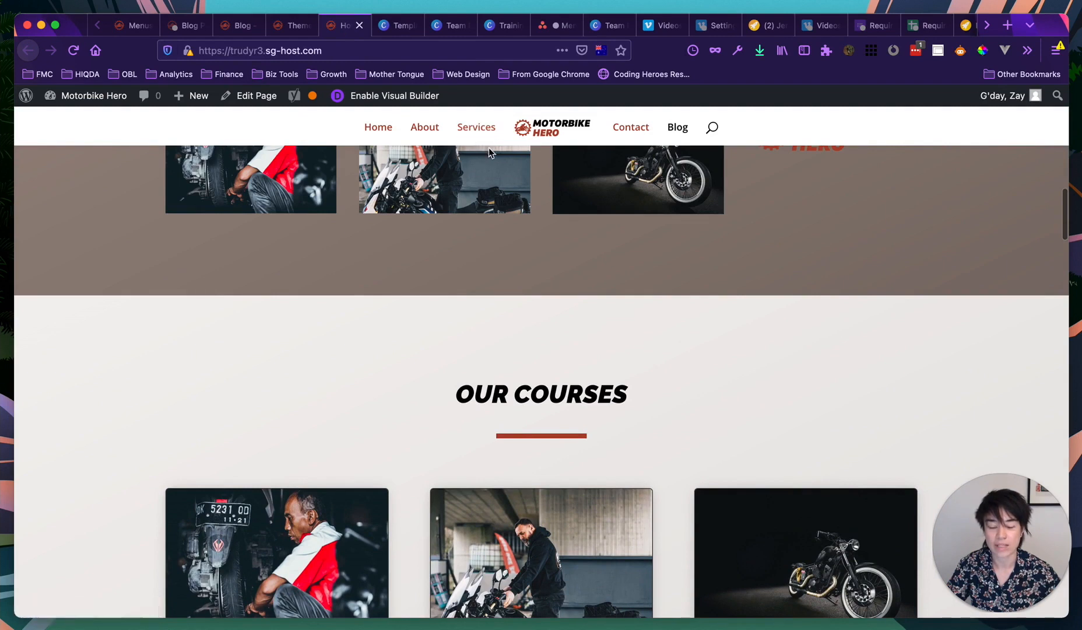
scroll(483, 207, "down", 2)
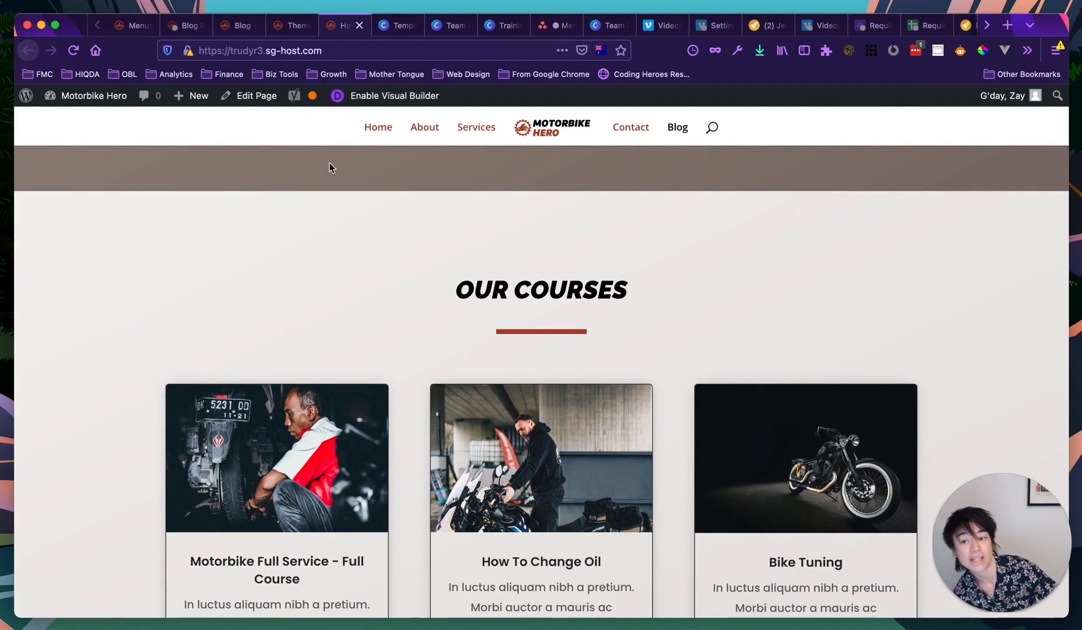
left_click(138, 25)
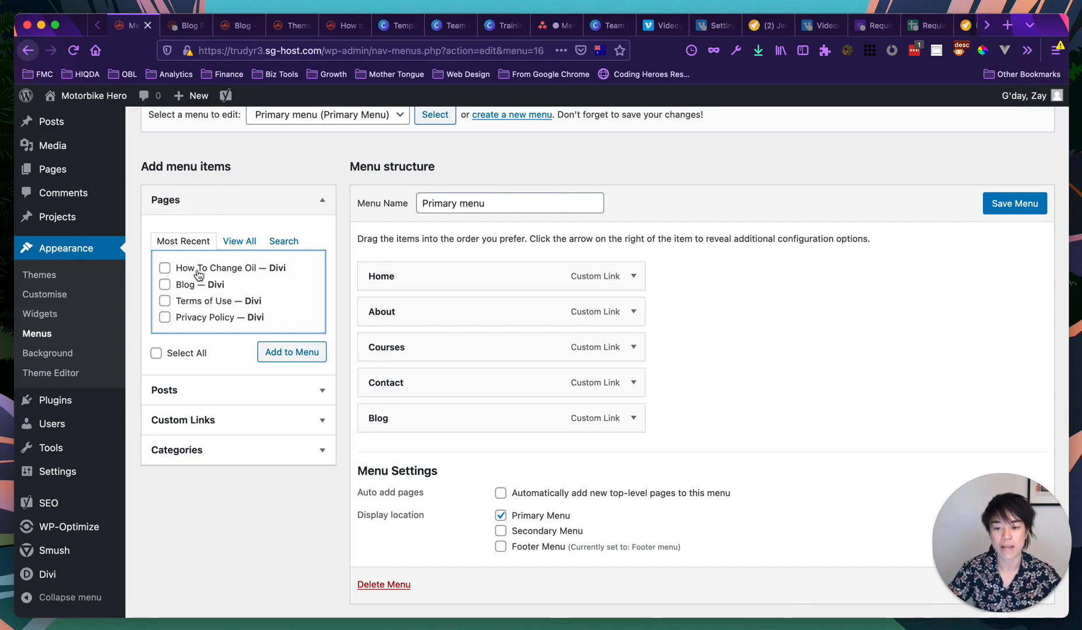
Browse the most recent and complete lists of pages available for the menu, and search the pages for "oil".
left_click(243, 242)
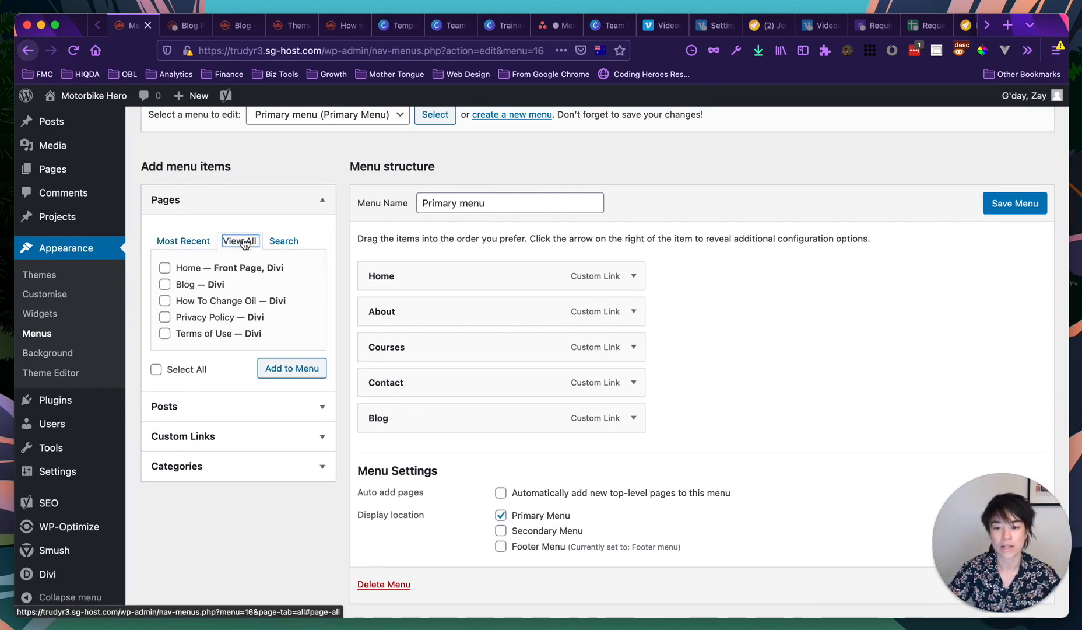
left_click(184, 245)
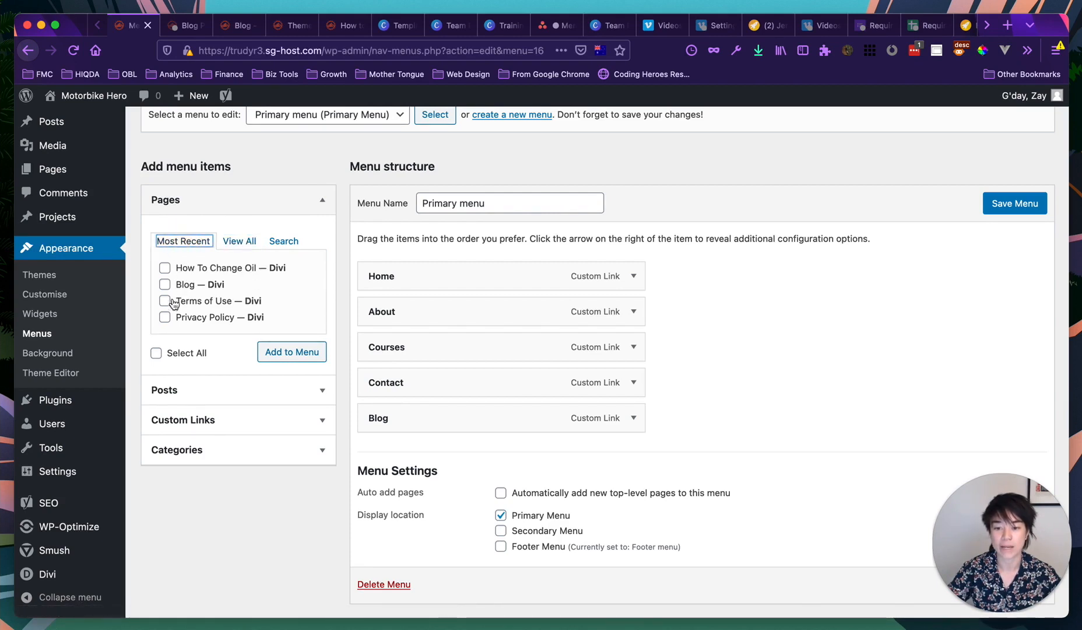
left_click(239, 239)
scroll(193, 262, "down", 1)
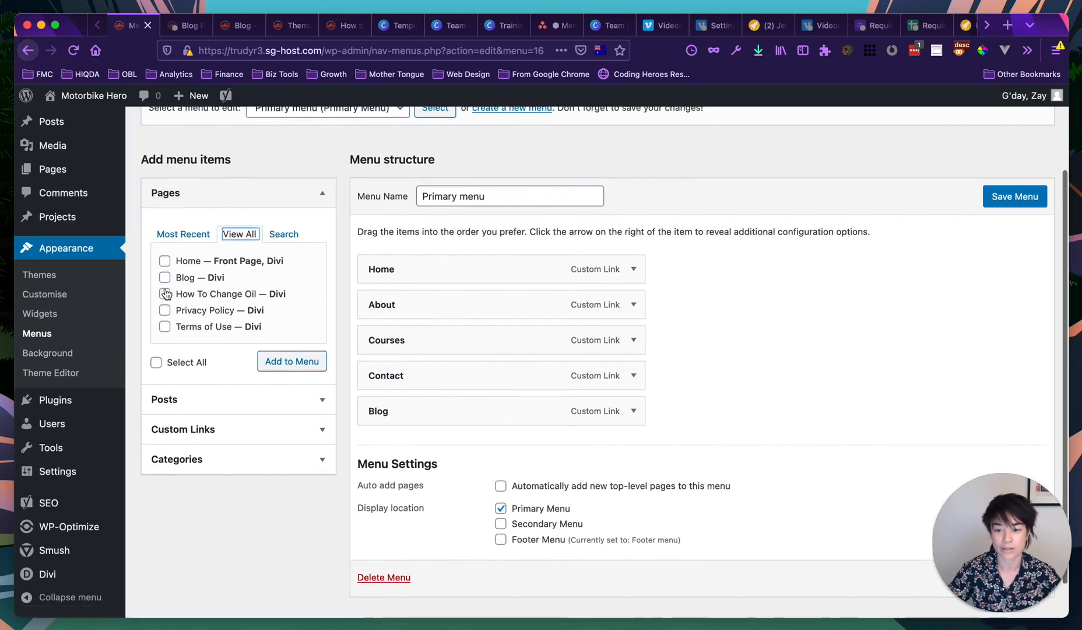
left_click(184, 234)
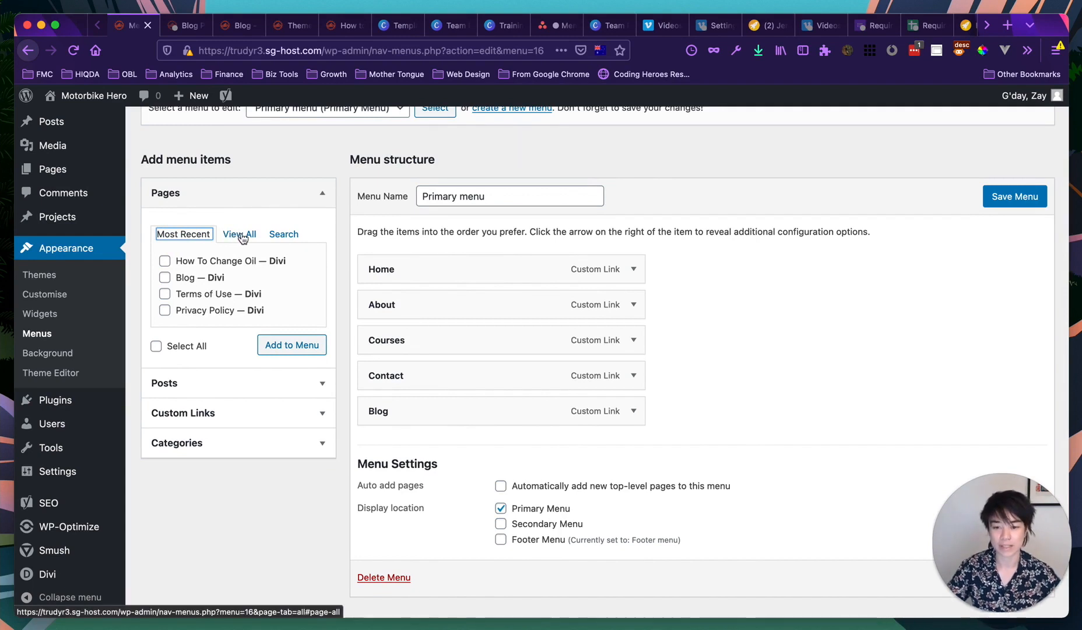
left_click(285, 234)
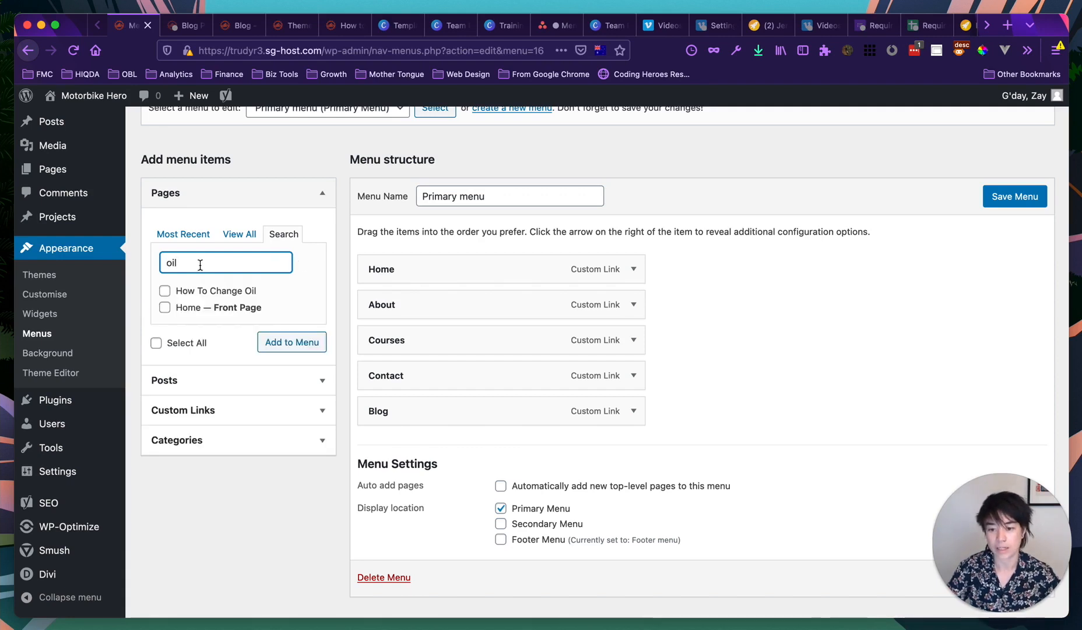
left_click(166, 294)
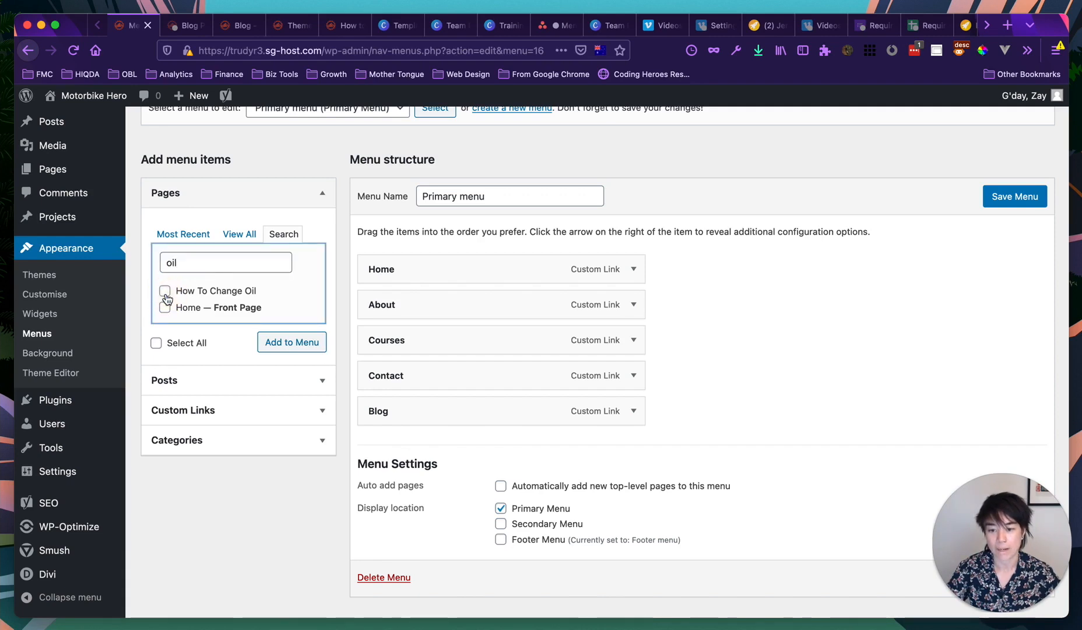
Examine the other menu item sources: posts, custom links with their URL and link text fields, and categories.
left_click(315, 386)
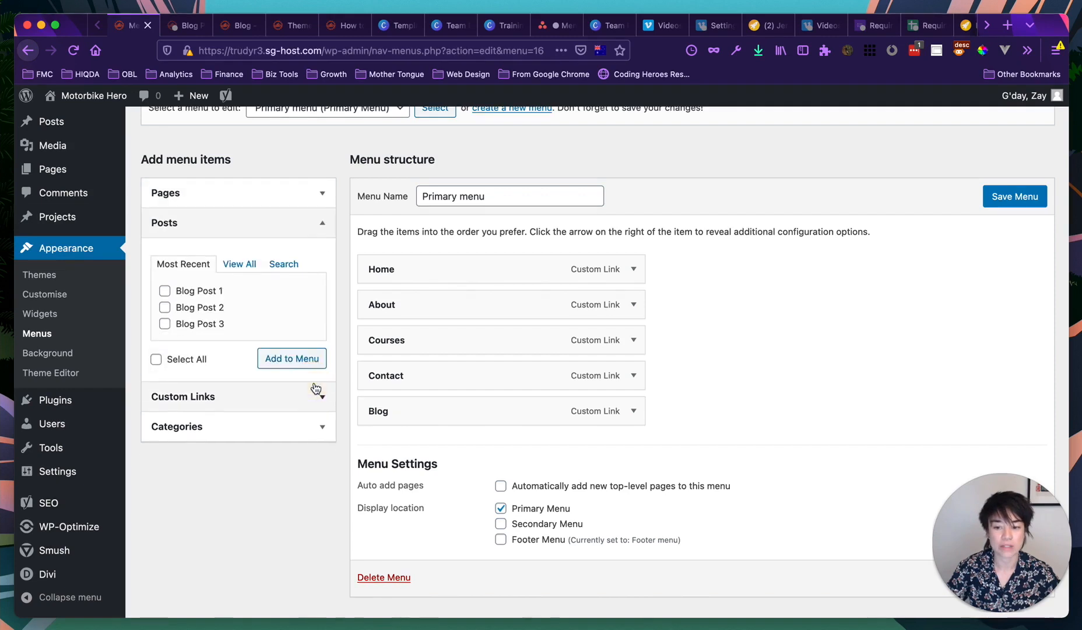
left_click(317, 224)
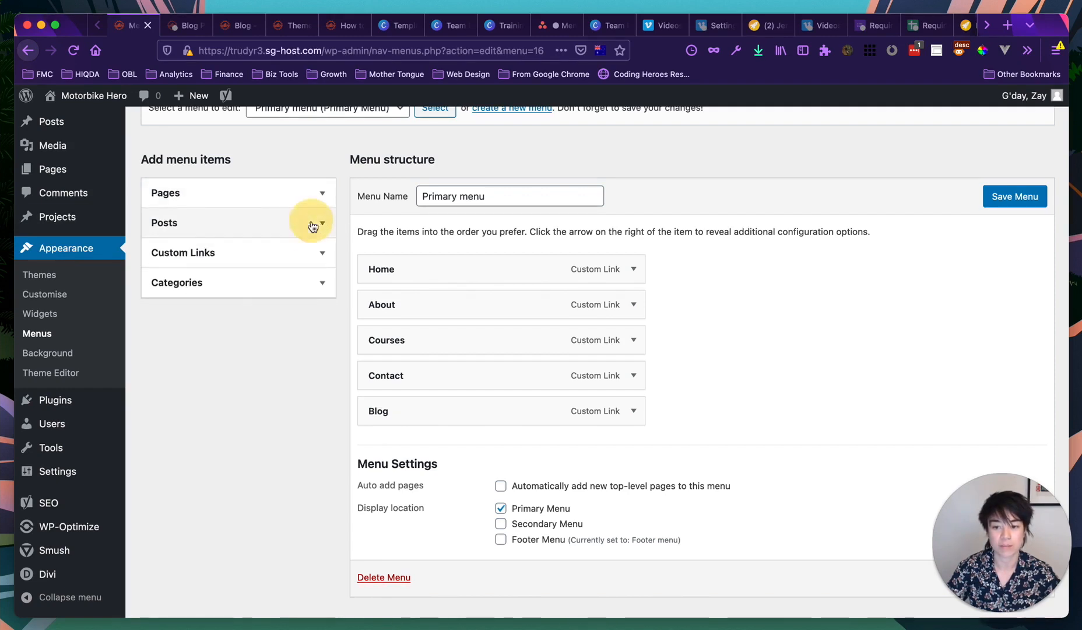
left_click(305, 263)
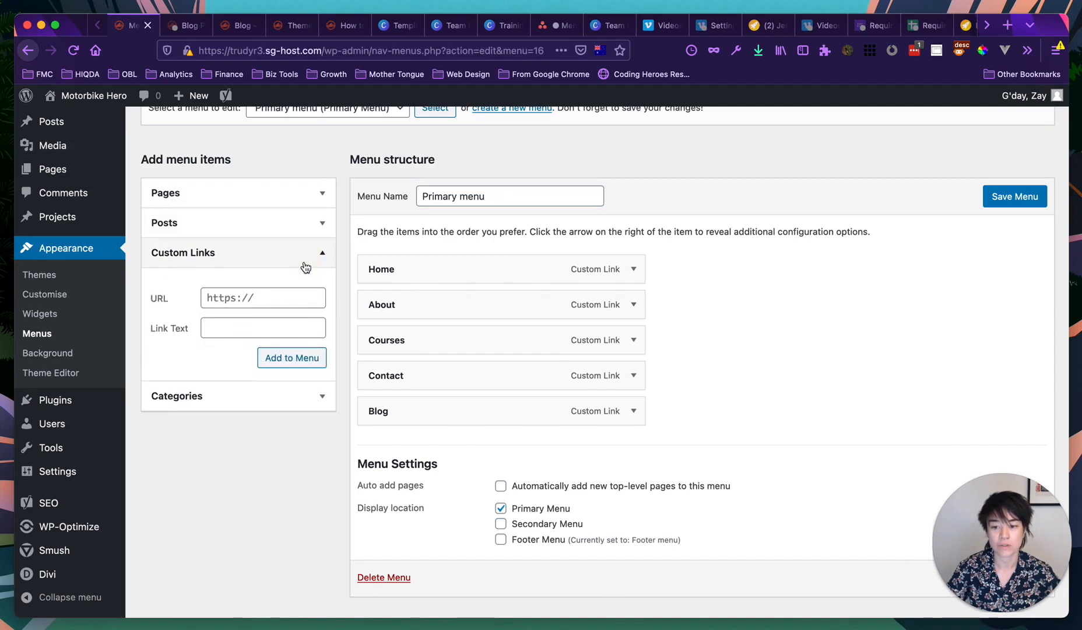
left_click(261, 296)
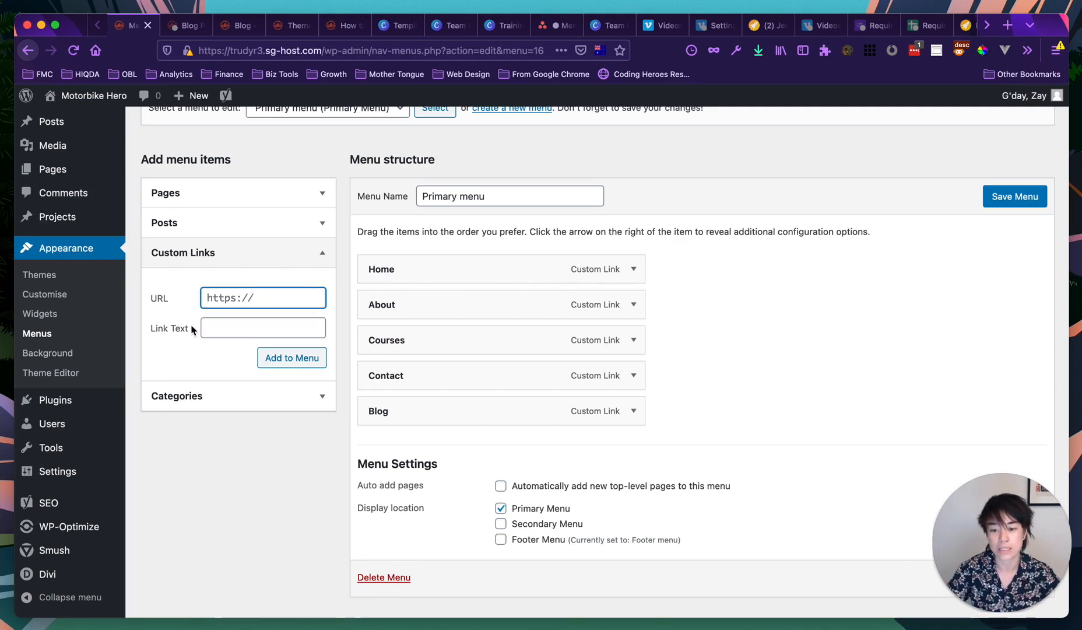
left_click(220, 330)
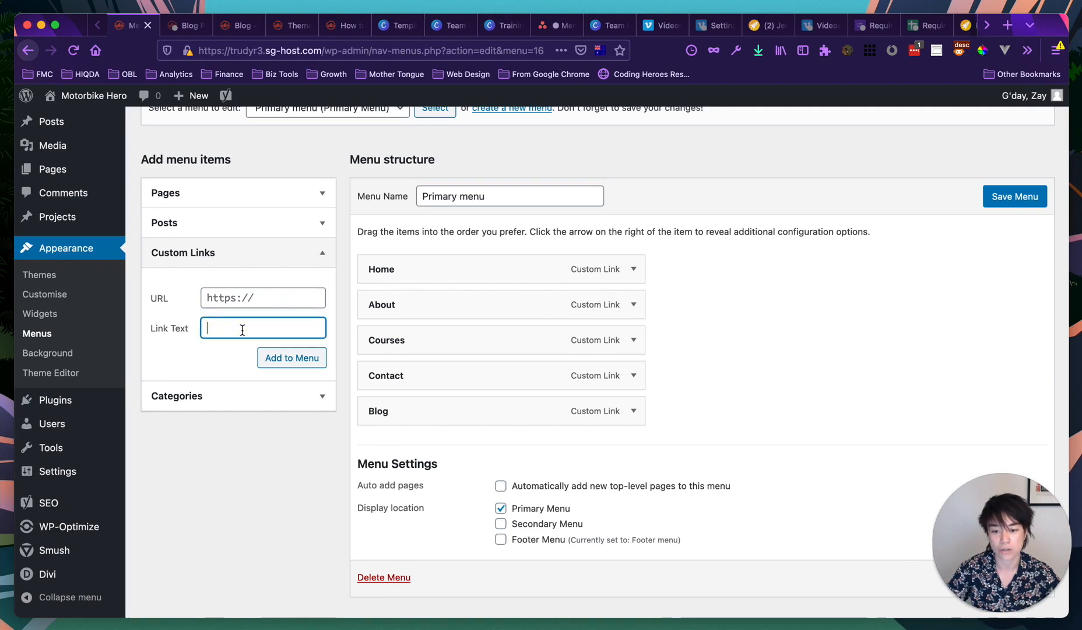
left_click(224, 298)
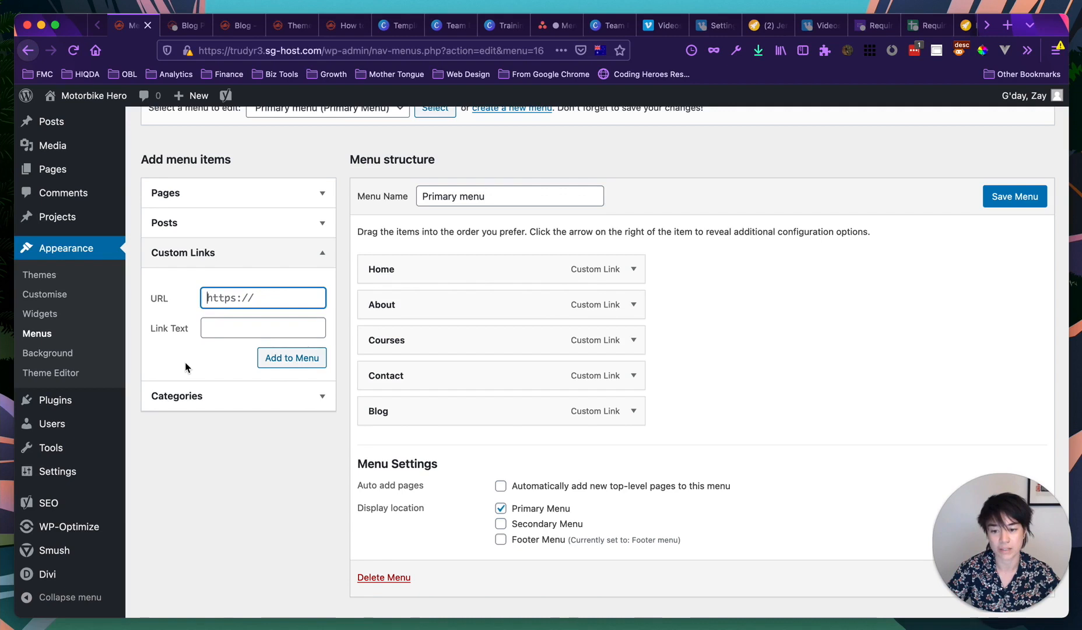
left_click(203, 396)
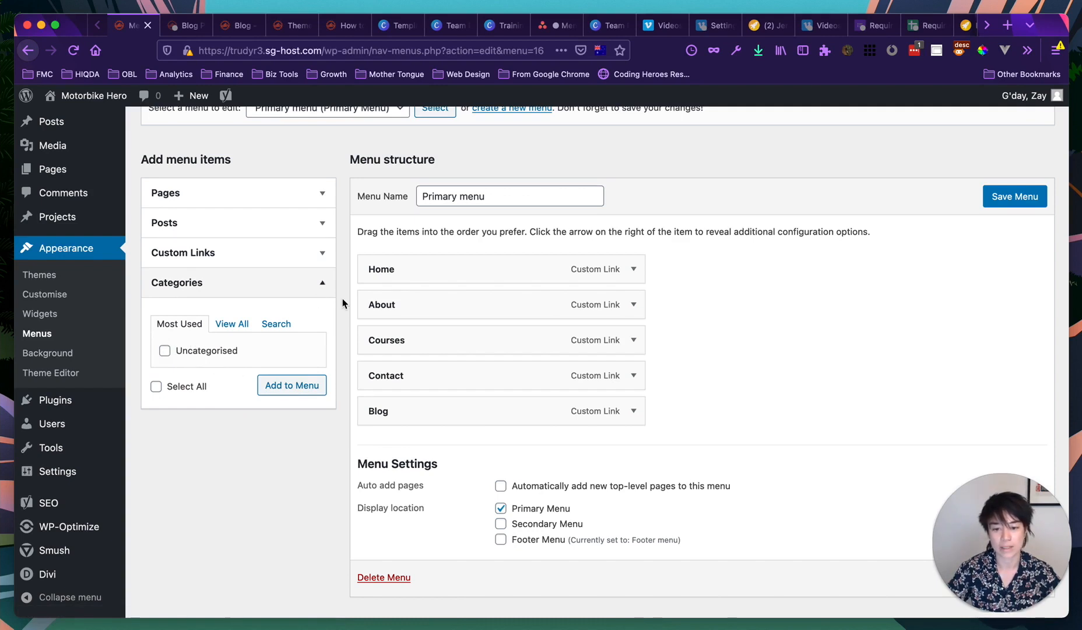
Add the How To Change Oil page from the most recent pages to the Primary menu and save the menu.
left_click(225, 201)
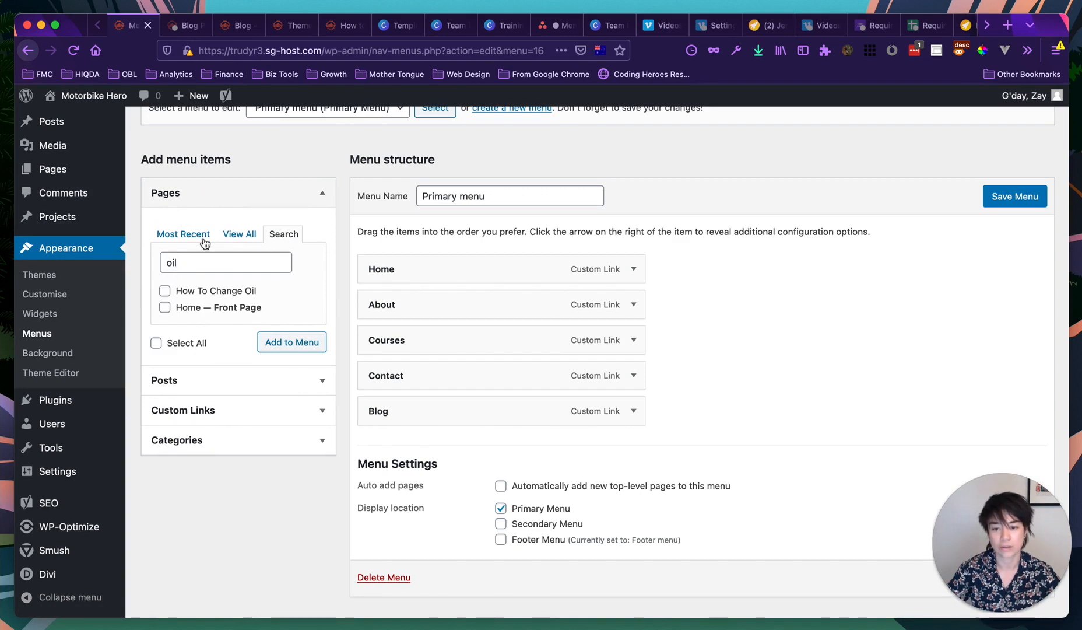
left_click(177, 234)
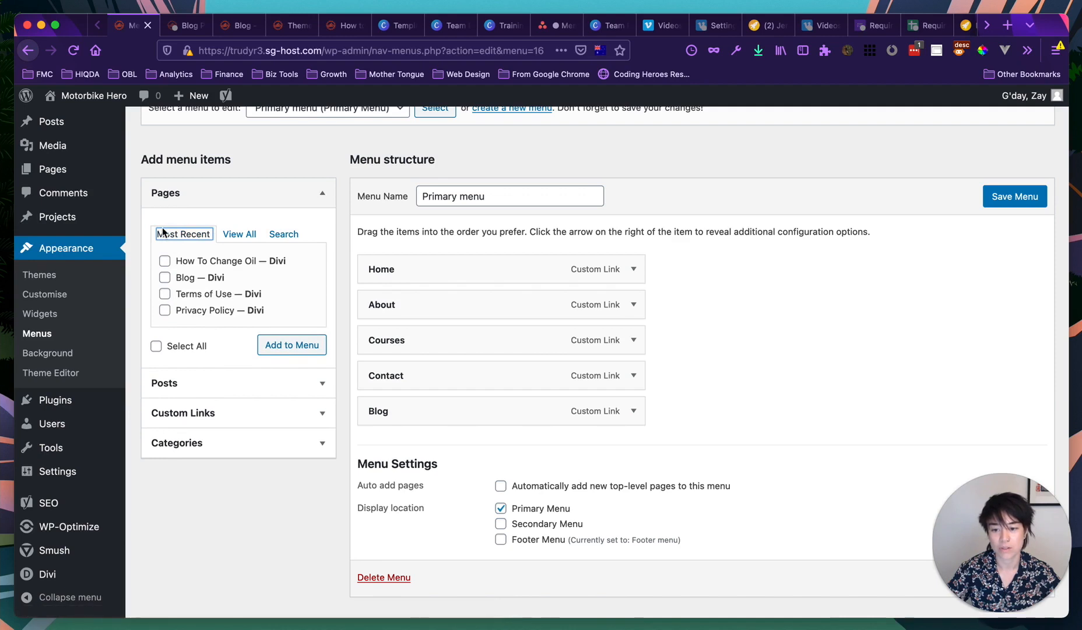
left_click(166, 262)
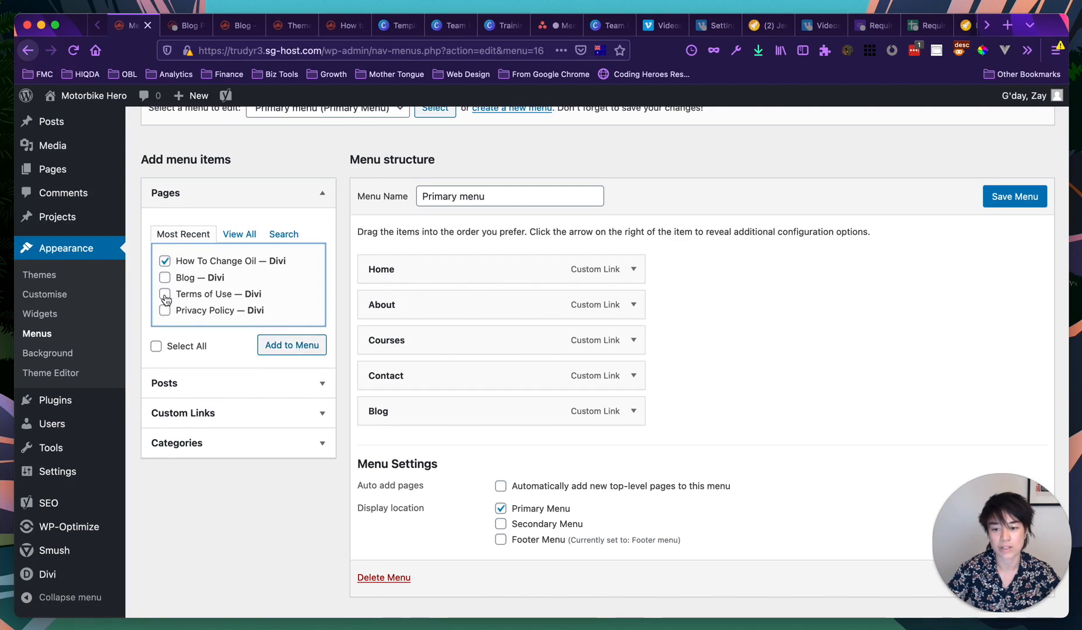
left_click(286, 347)
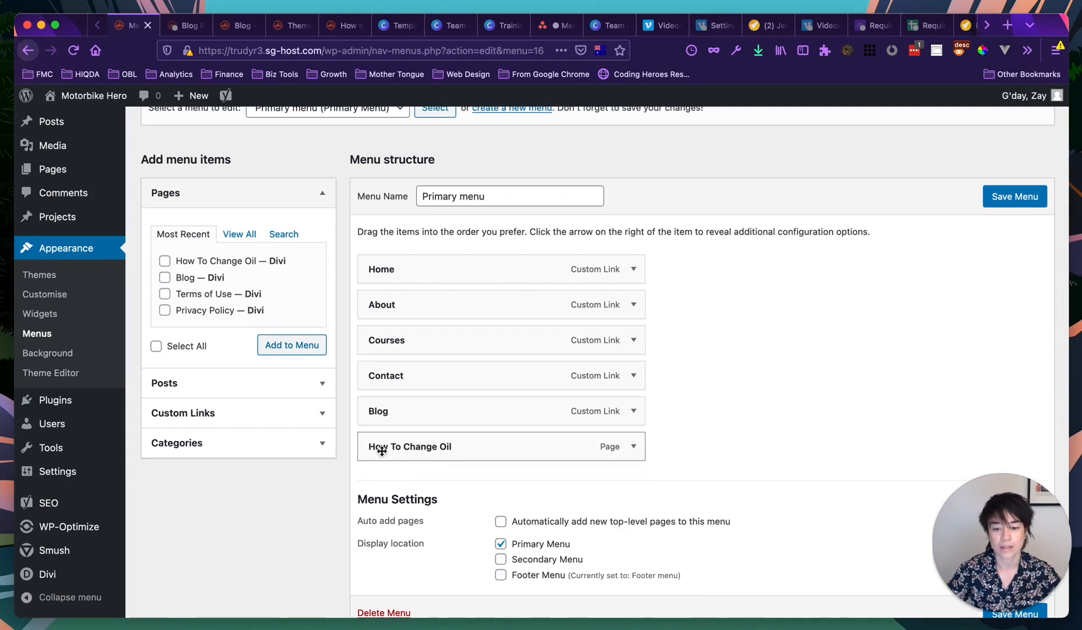
left_click(1005, 198)
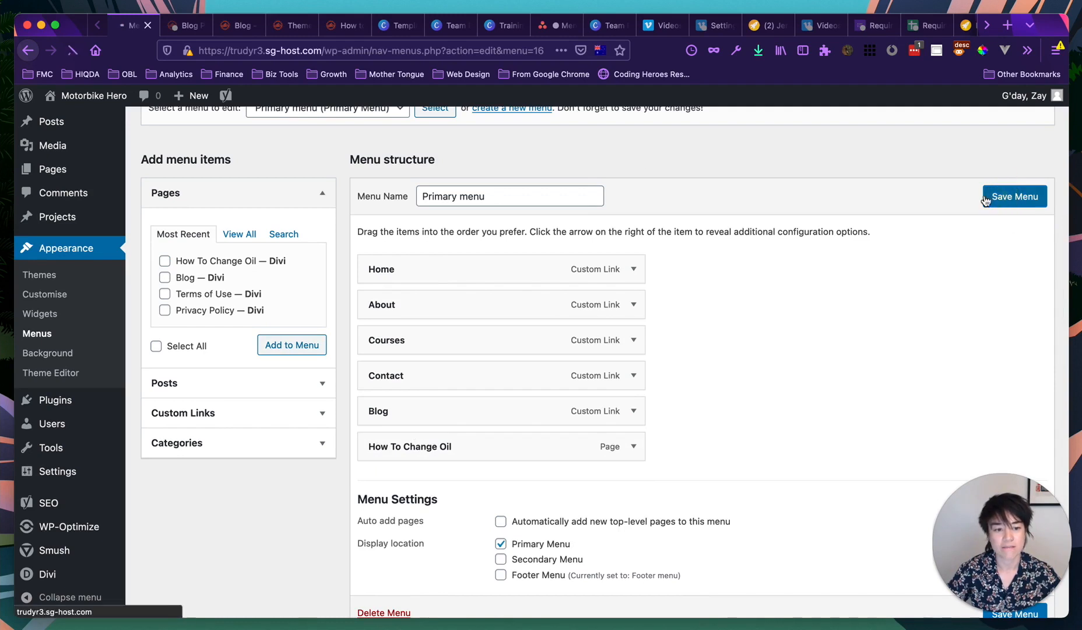
Reload the home page and check the header navigation for the How To Change Oil item.
scroll(353, 251, "down", 2)
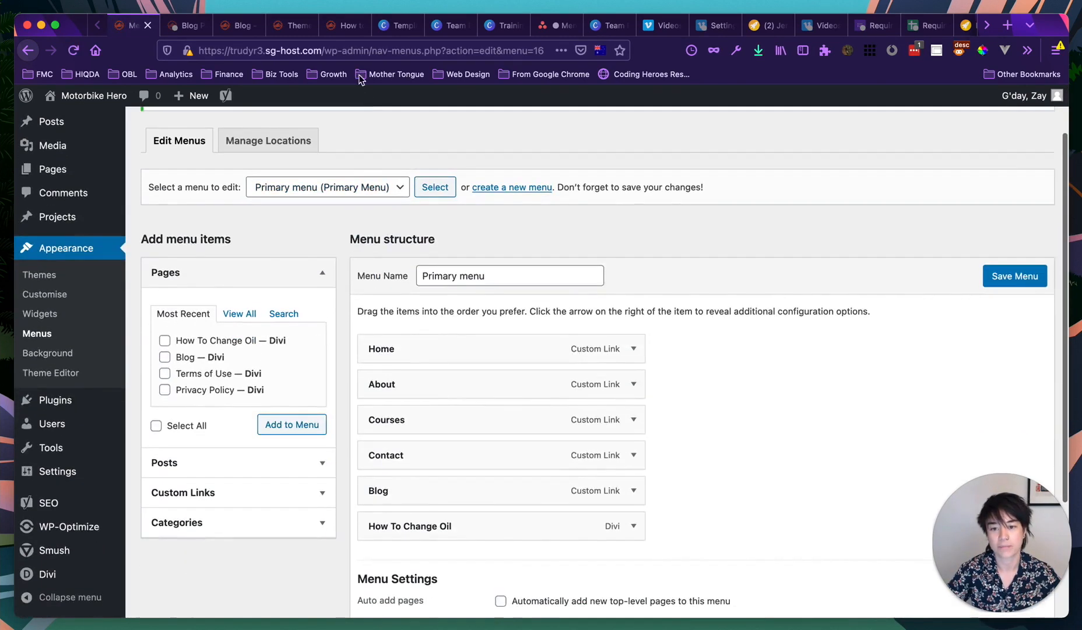
left_click(344, 25)
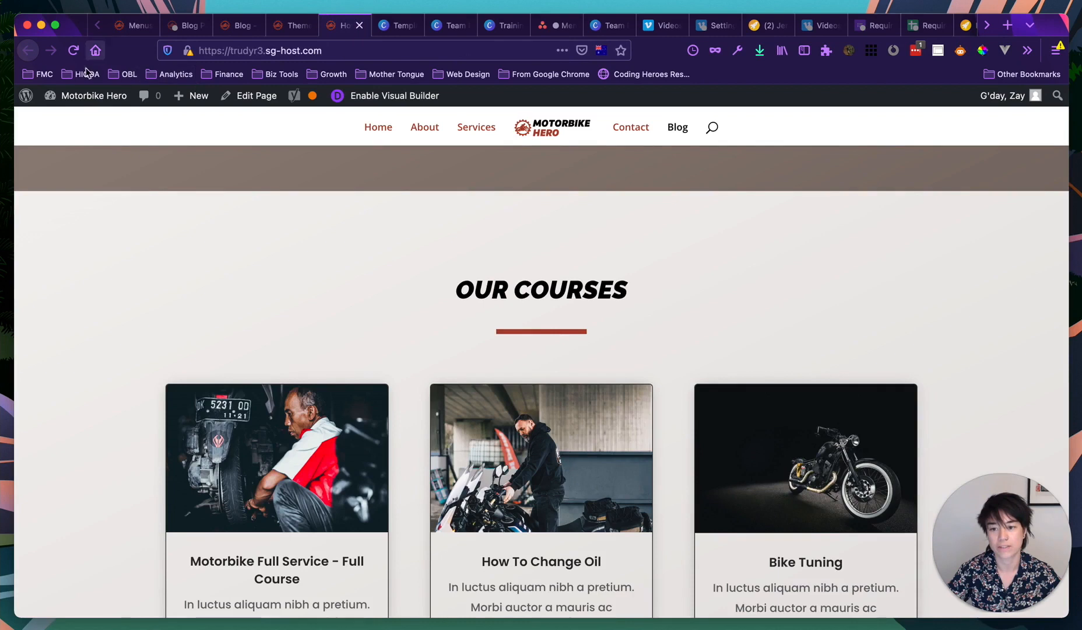
left_click(74, 51)
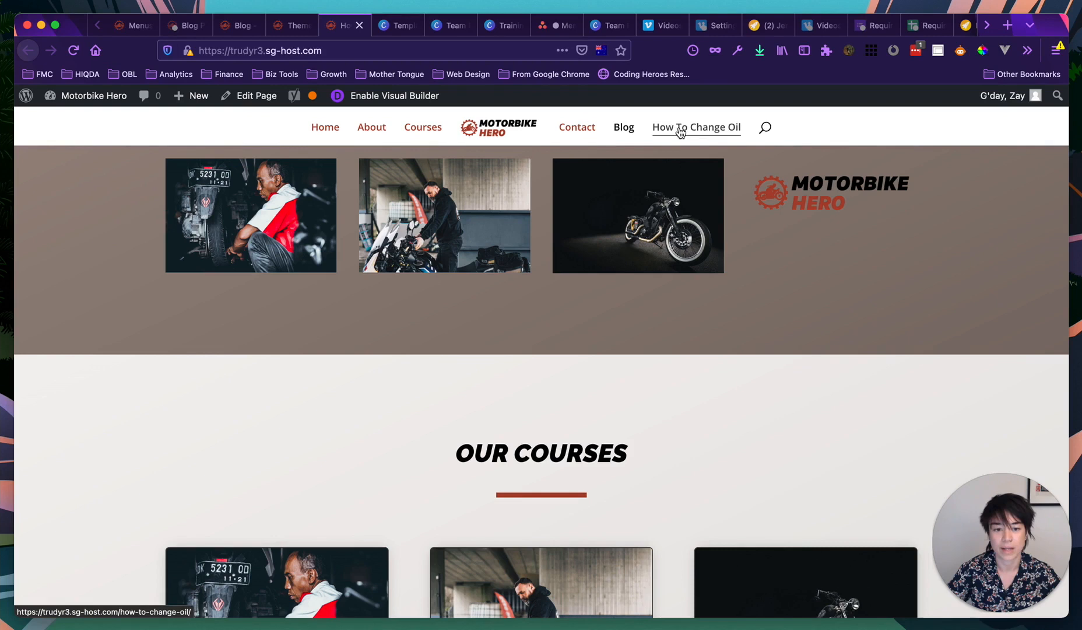
scroll(669, 162, "up", 4)
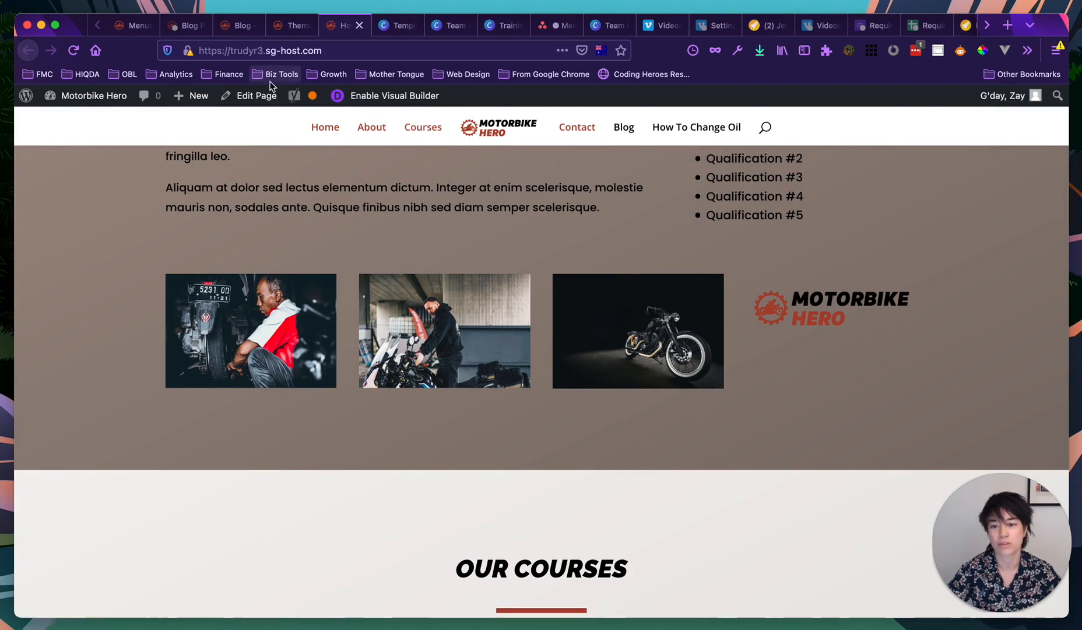
Nest How To Change Oil as a sub item under Courses in the Primary menu and save the menu.
left_click(133, 25)
scroll(418, 439, "down", 1)
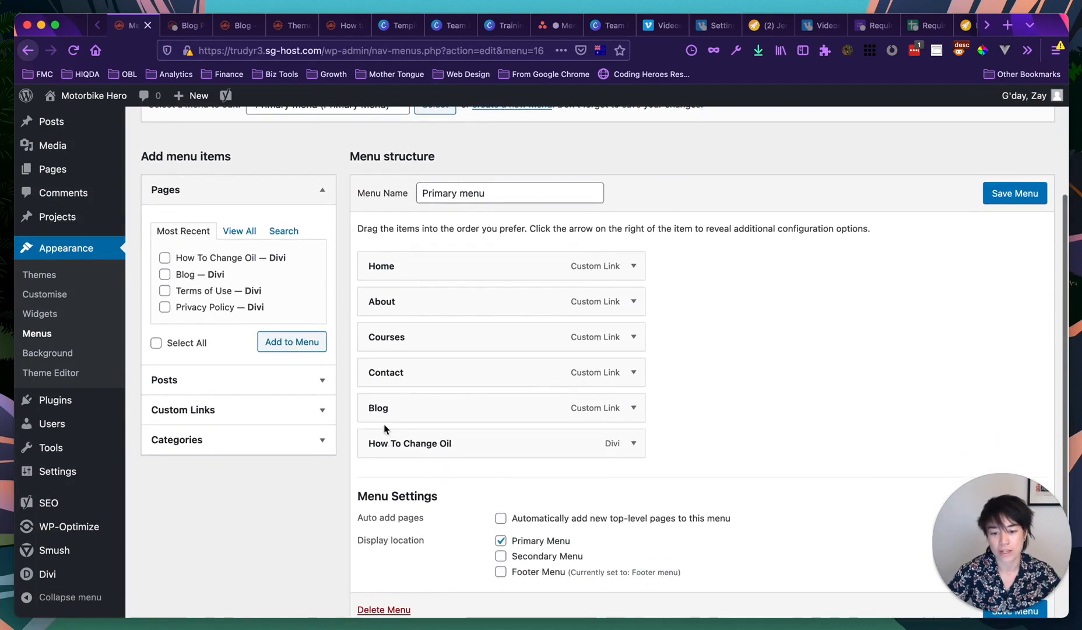
left_click_drag(377, 445, 379, 374)
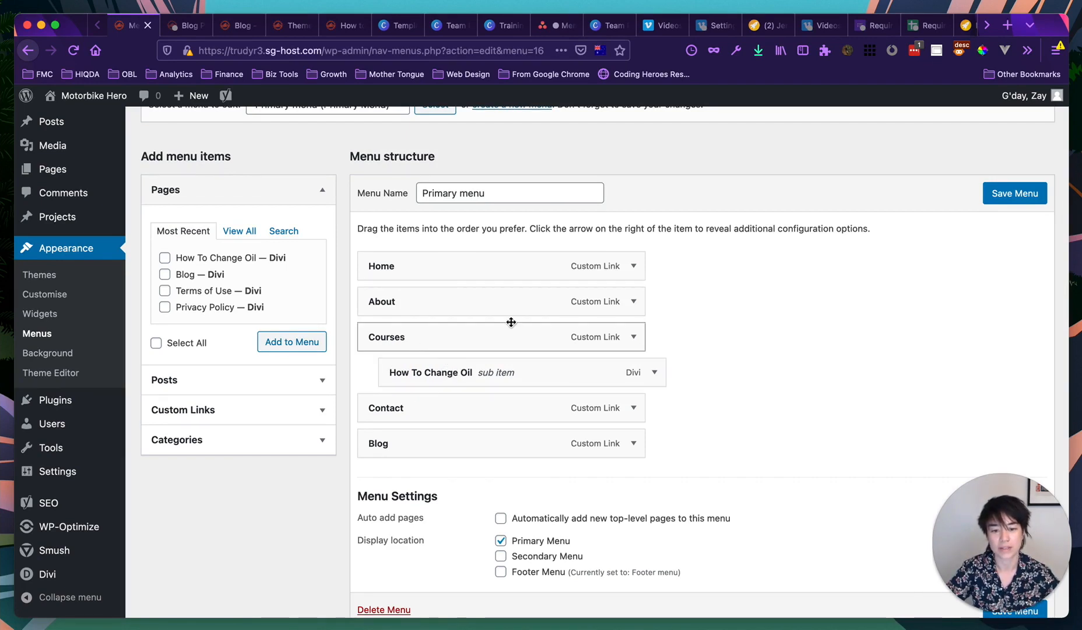
left_click(1006, 201)
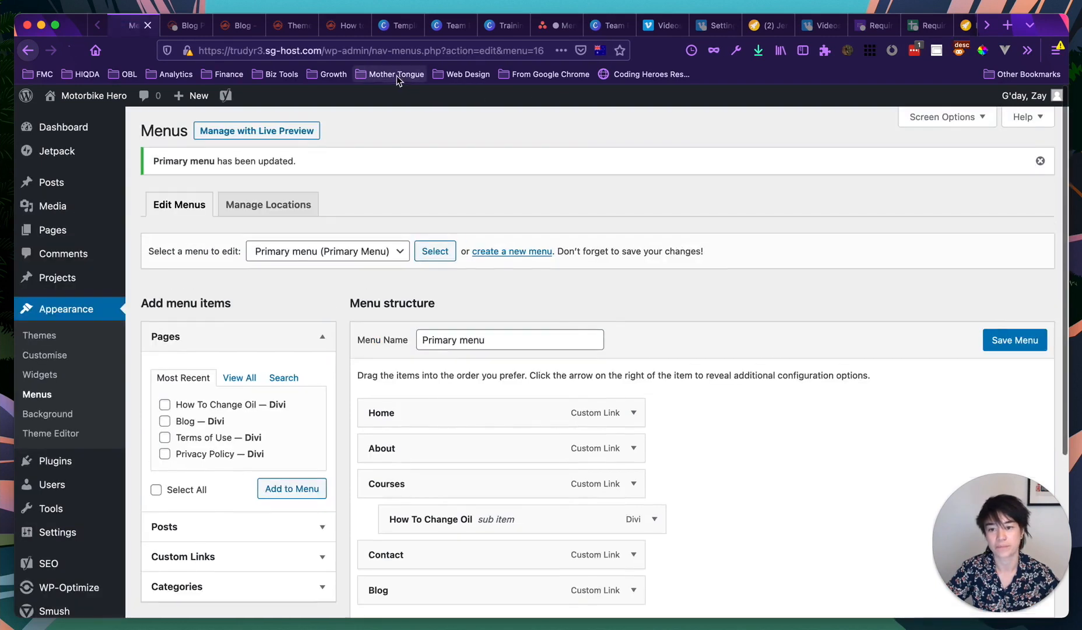
Reload the home page, check the Courses submenu in the header, and follow its How To Change Oil link.
left_click(340, 27)
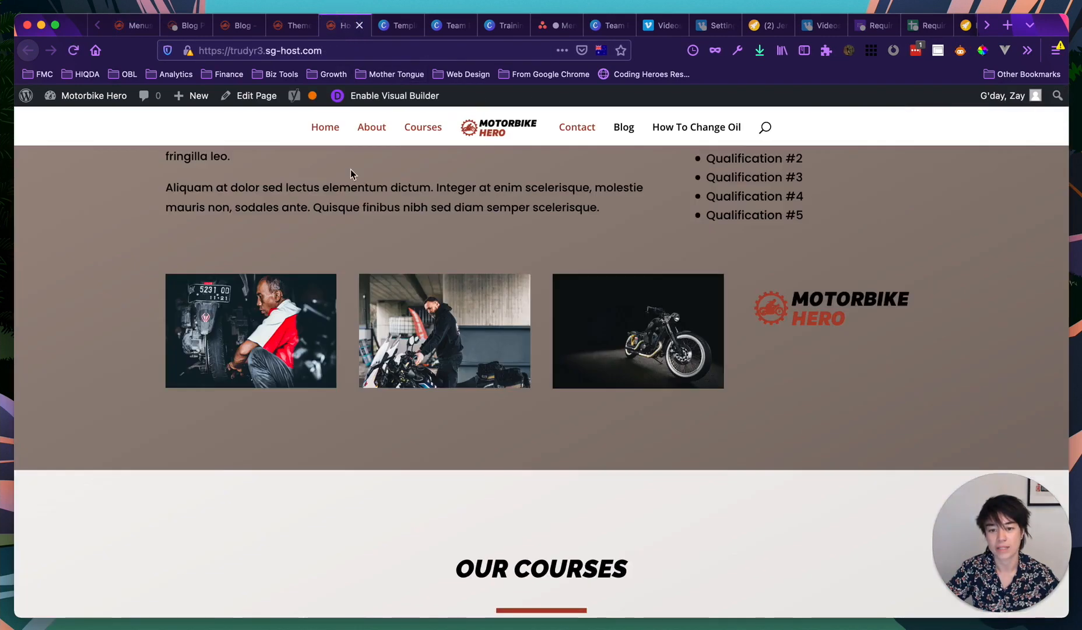
left_click(72, 50)
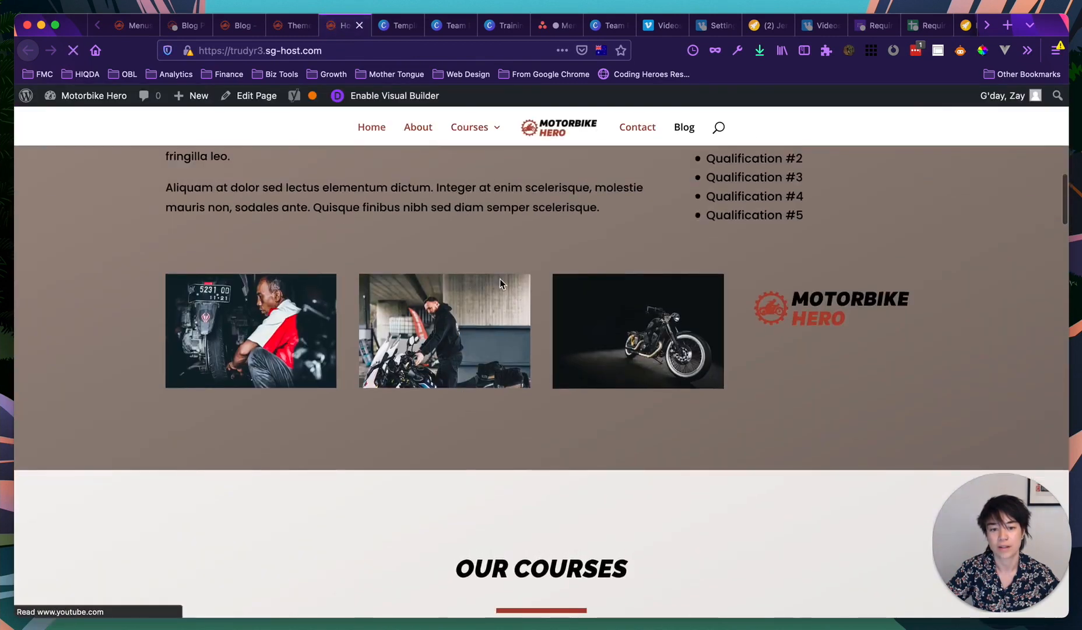
mouse_move(488, 136)
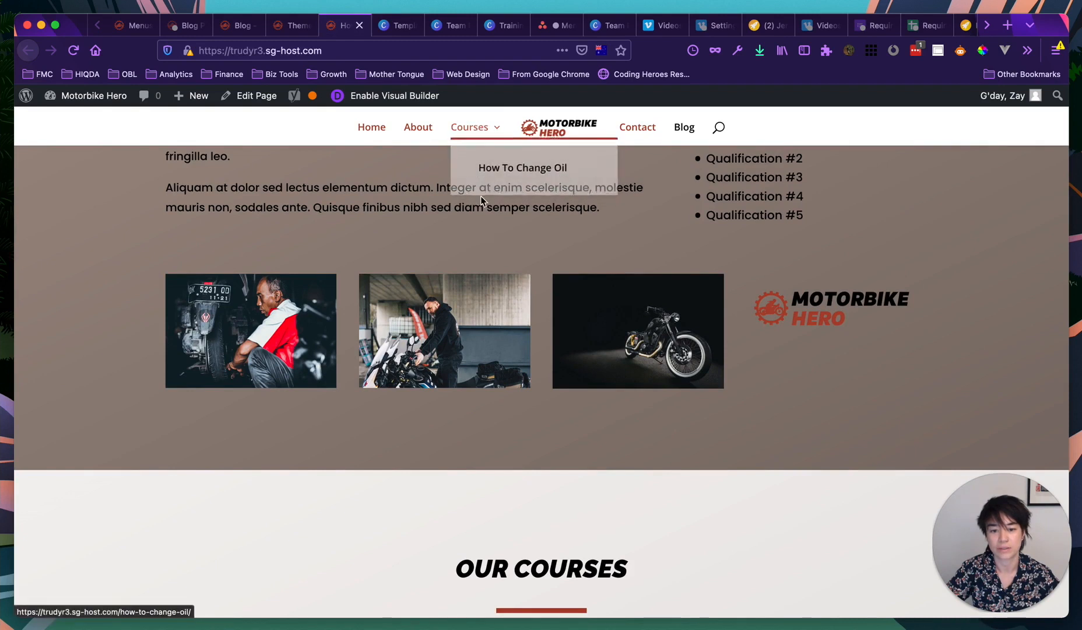
scroll(484, 248, "up", 15)
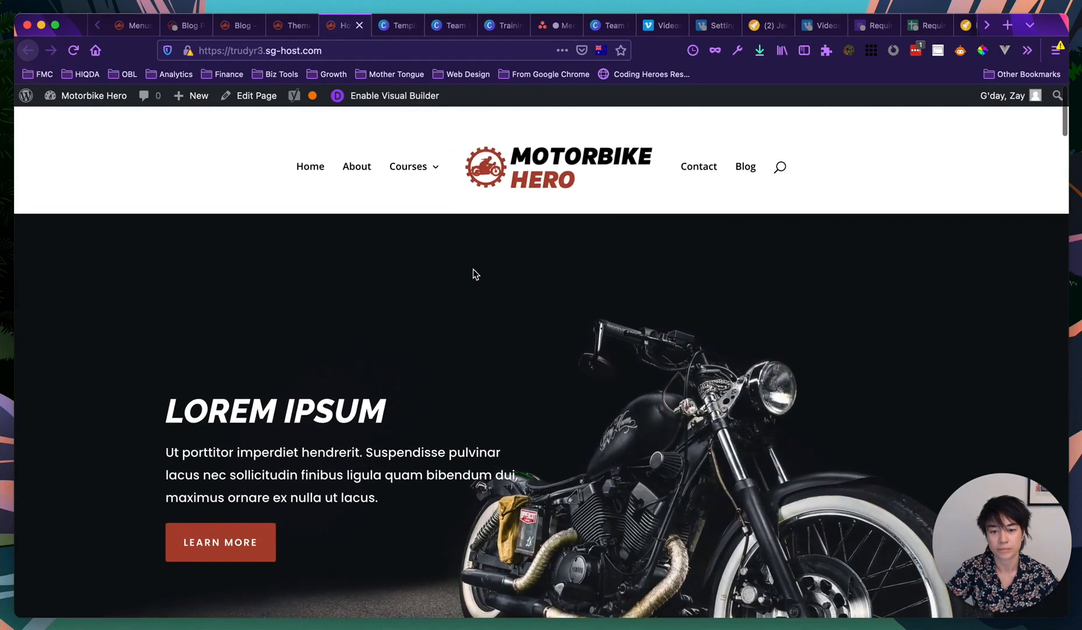
mouse_move(418, 171)
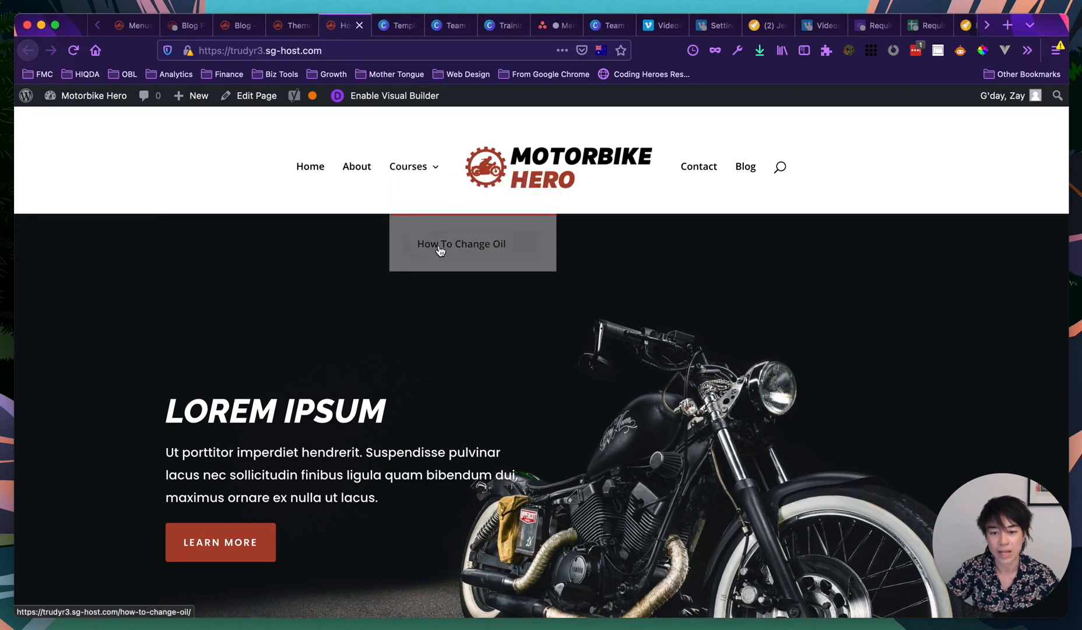
left_click(435, 244)
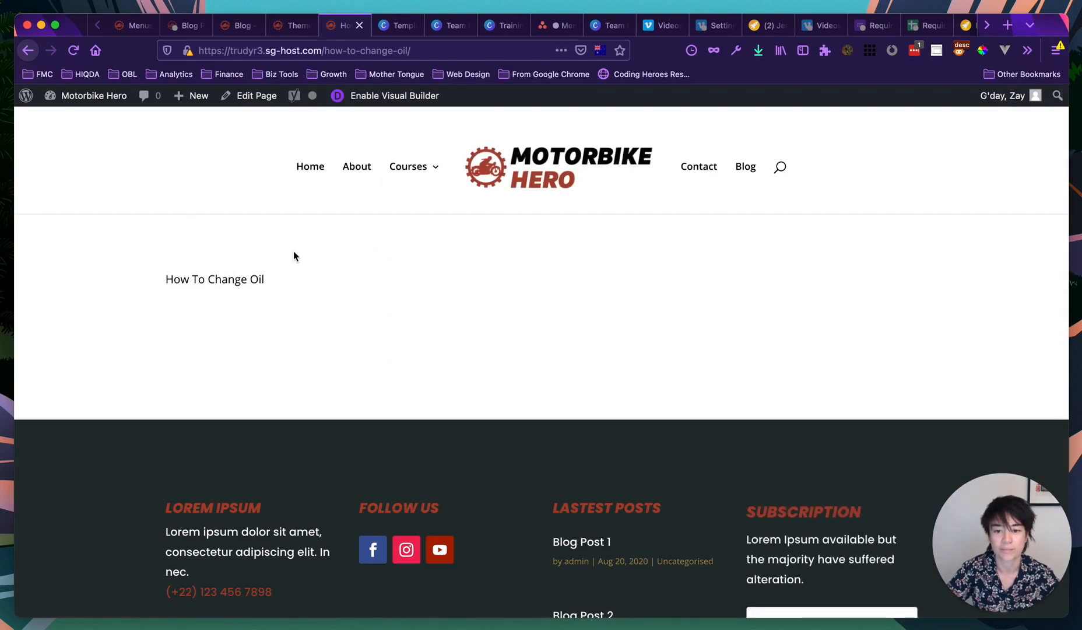
Return to the home page, review the Our Courses cards, and enable the Visual Builder on this page.
left_click(31, 49)
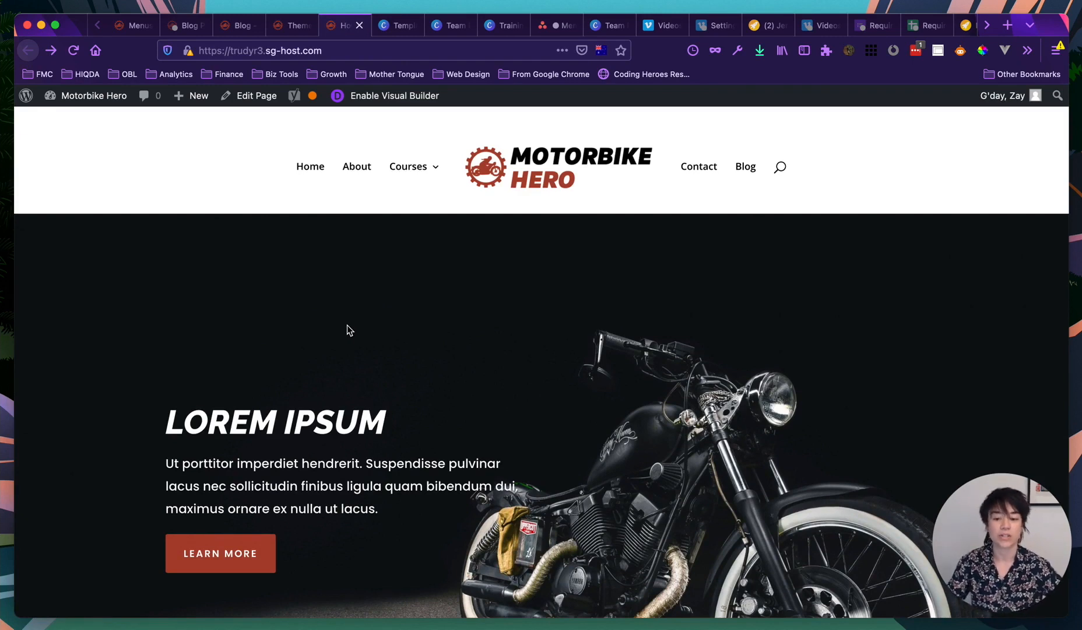
scroll(346, 324, "down", 5)
scroll(254, 396, "up", 5)
scroll(210, 425, "down", 15)
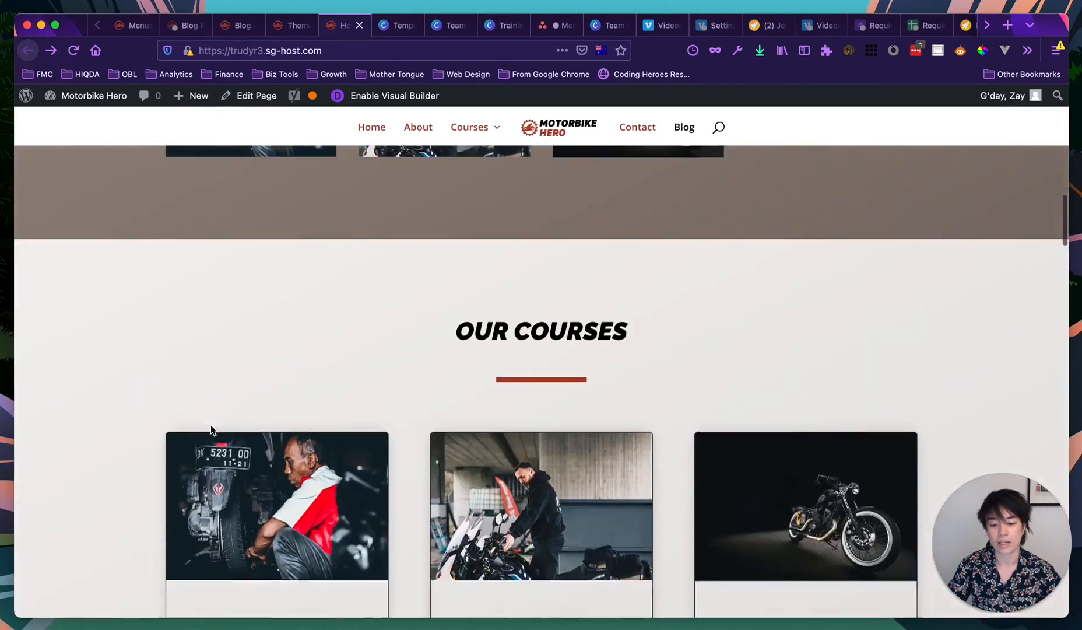
scroll(211, 425, "down", 3)
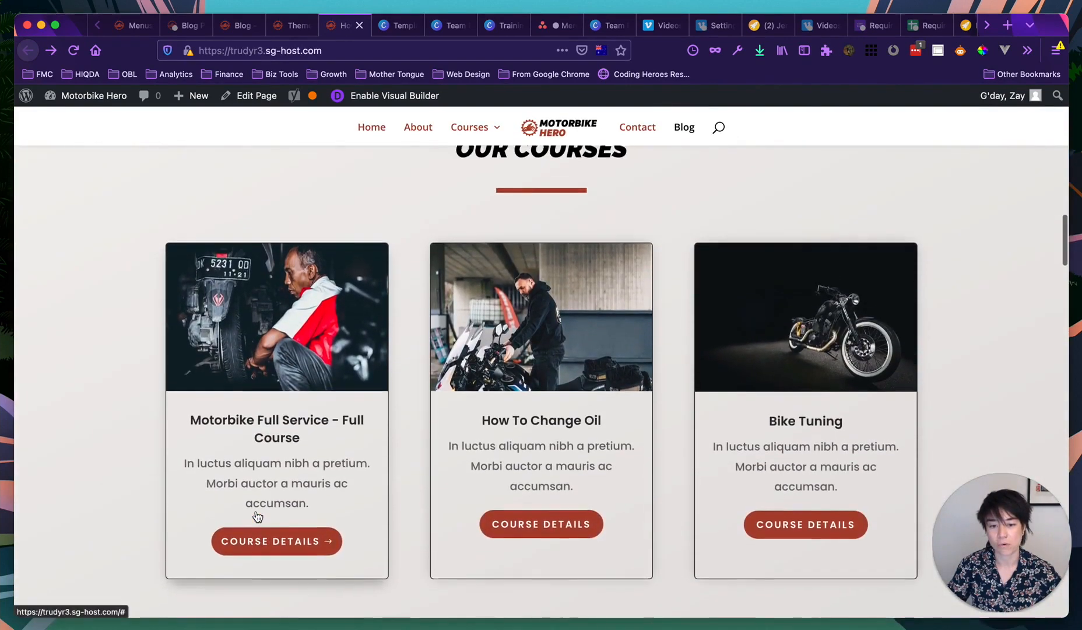
scroll(257, 516, "up", 1)
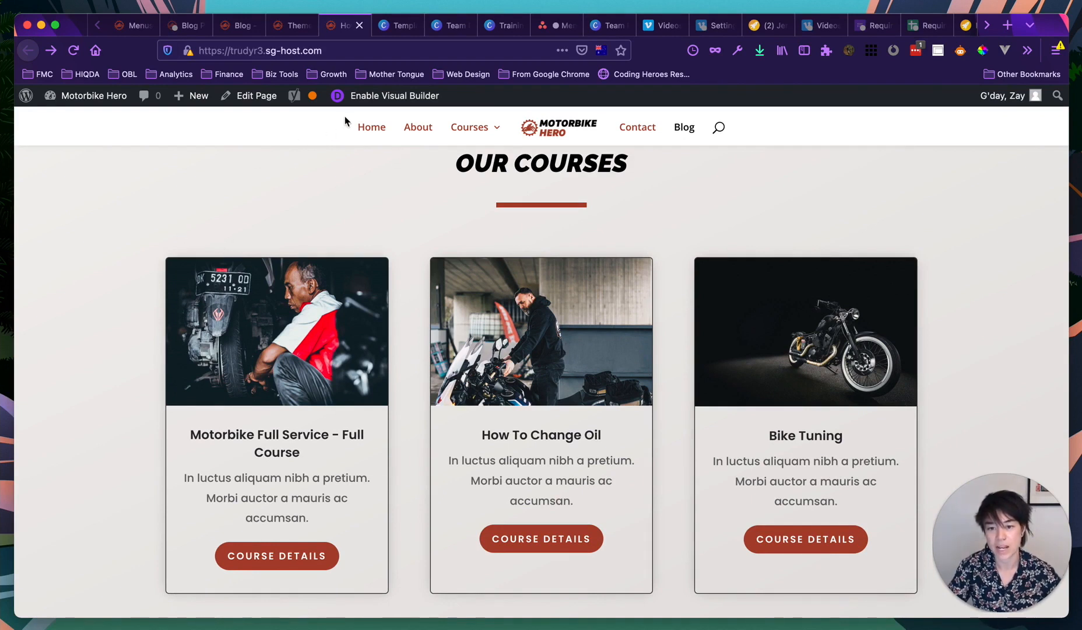
left_click(376, 98)
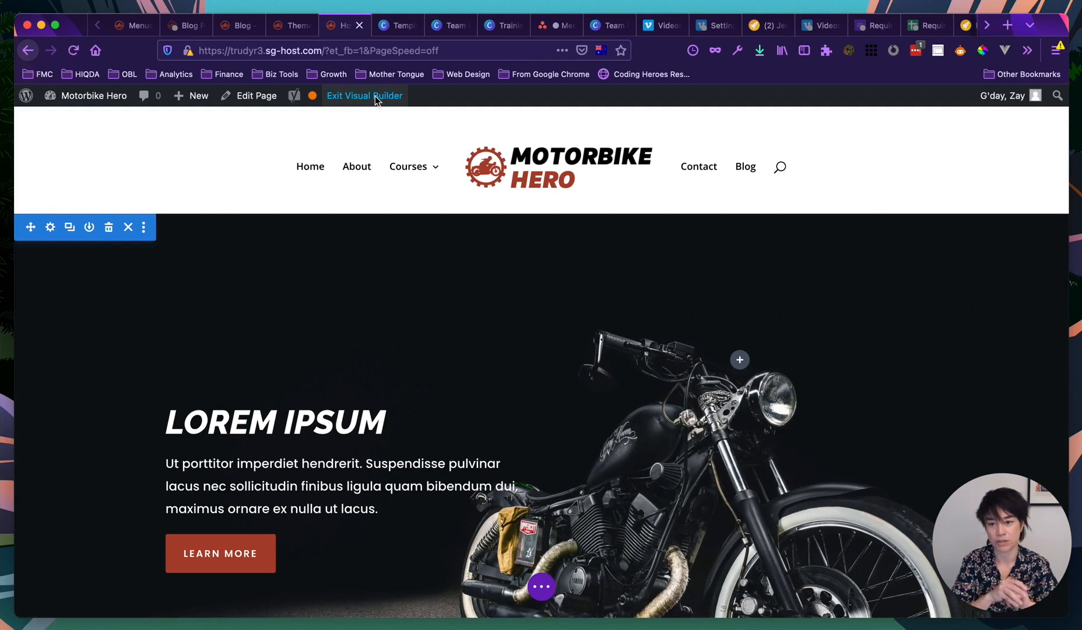
Examine the status options in Quick Edit for the How To Change Oil page, leaving it Published.
left_click(129, 25)
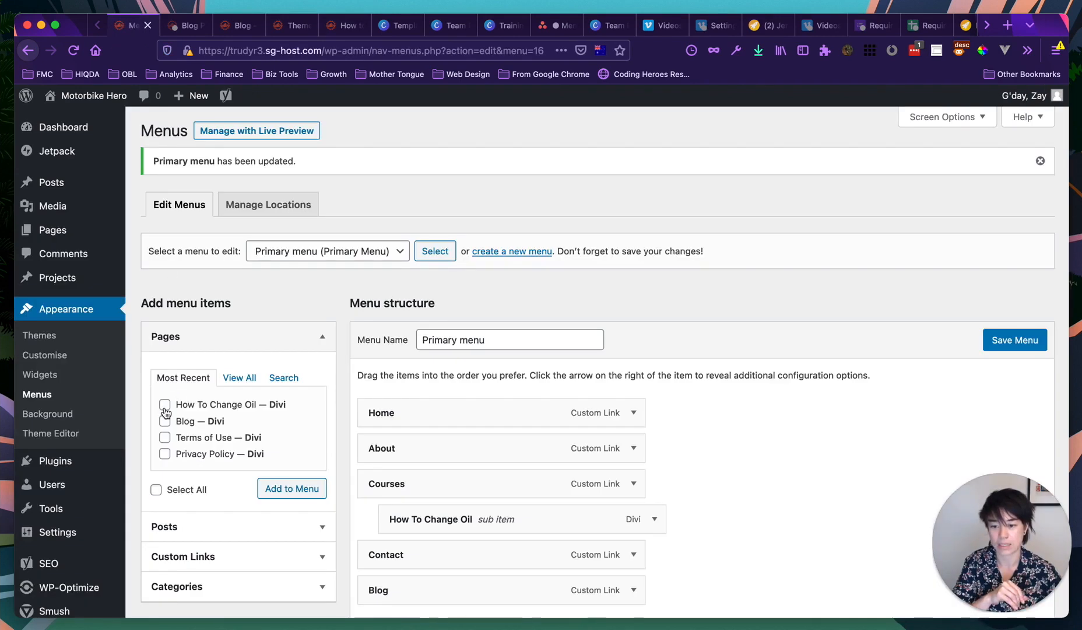
mouse_move(53, 235)
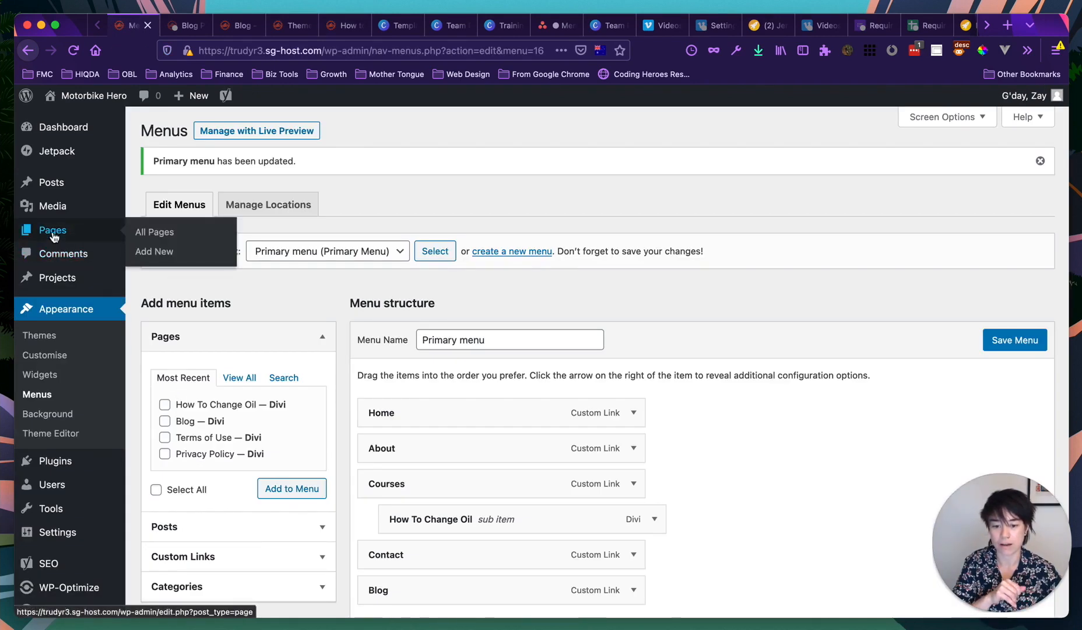
left_click(53, 236)
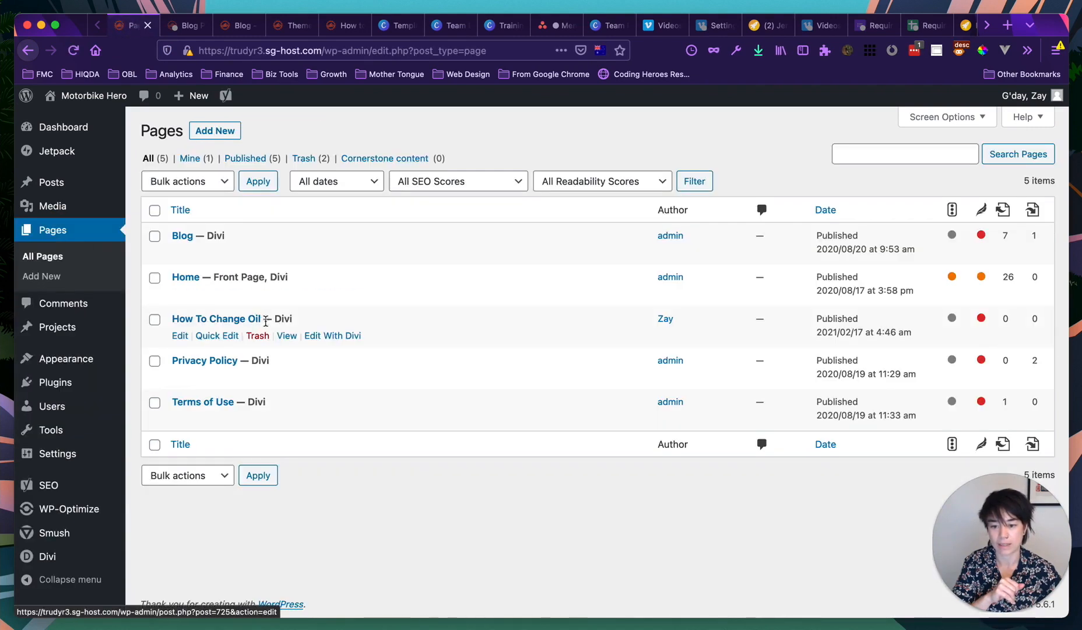
left_click(226, 336)
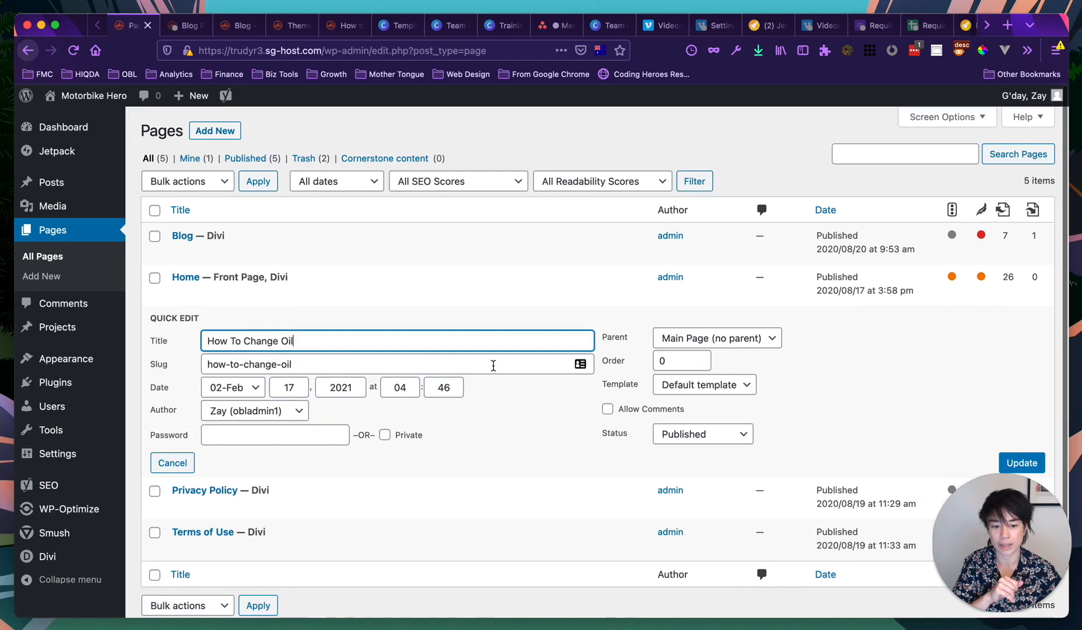
left_click(709, 440)
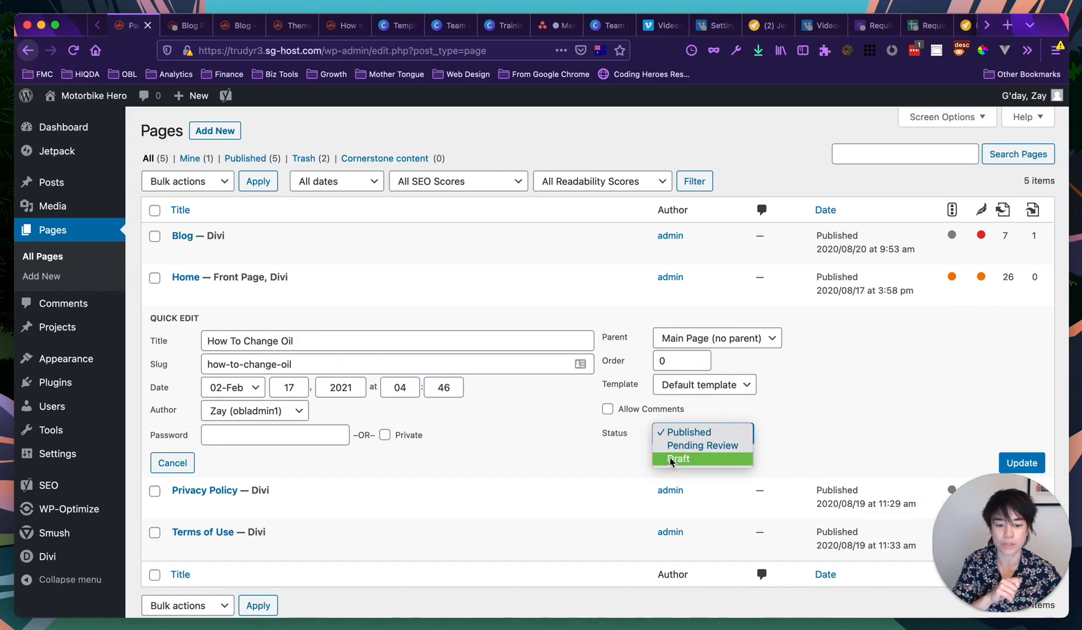
left_click(166, 462)
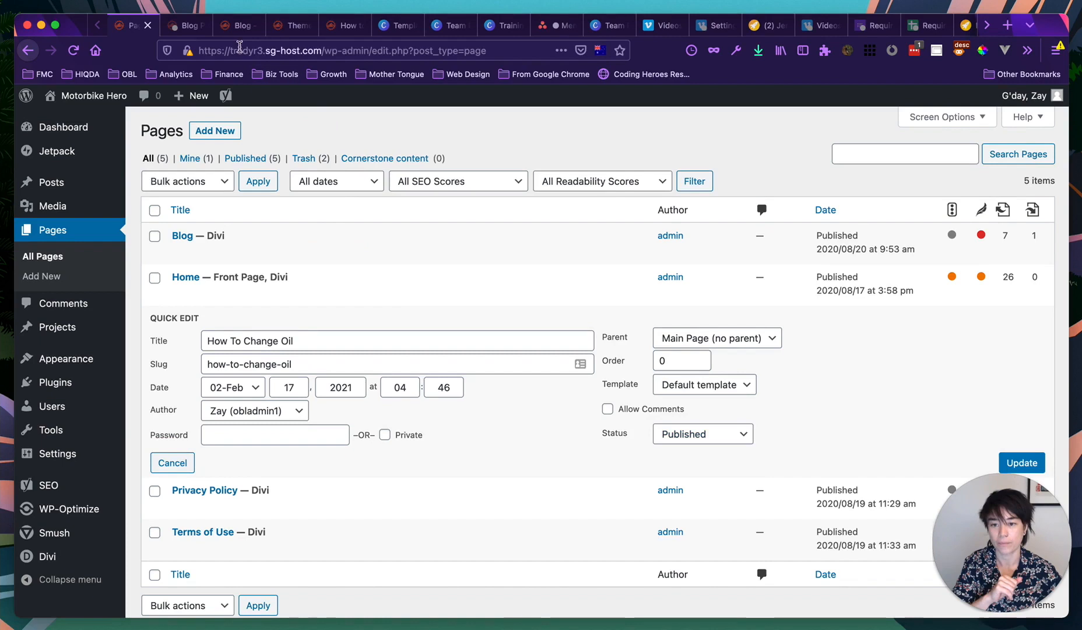
Open the Call To Action settings of the Motorbike Full Service - Full Course card in the home page's Visual Builder.
left_click(229, 33)
left_click(294, 34)
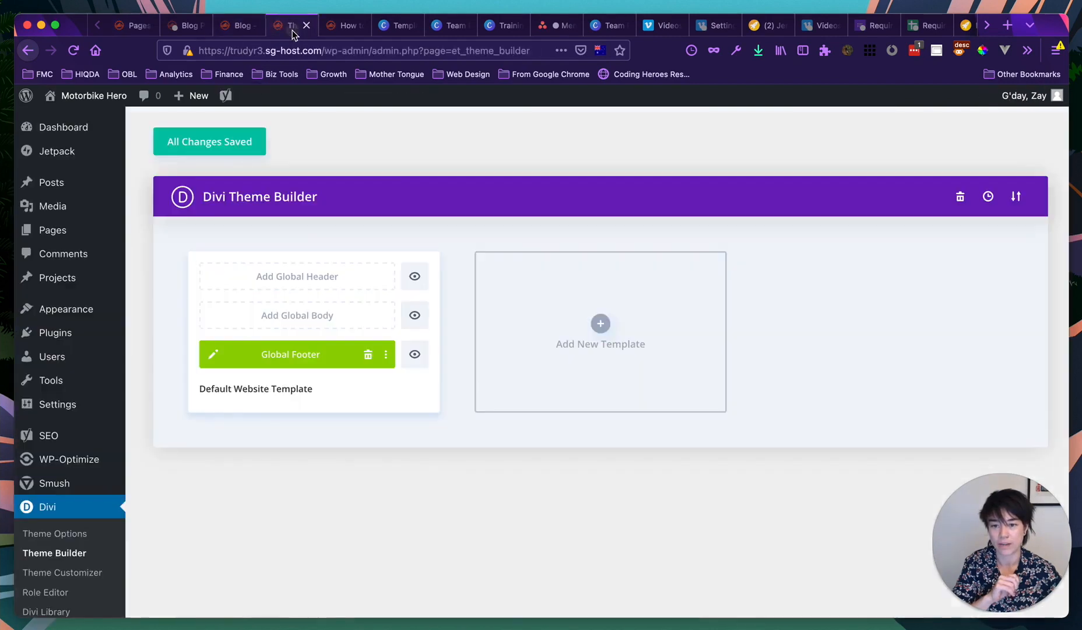
left_click(344, 25)
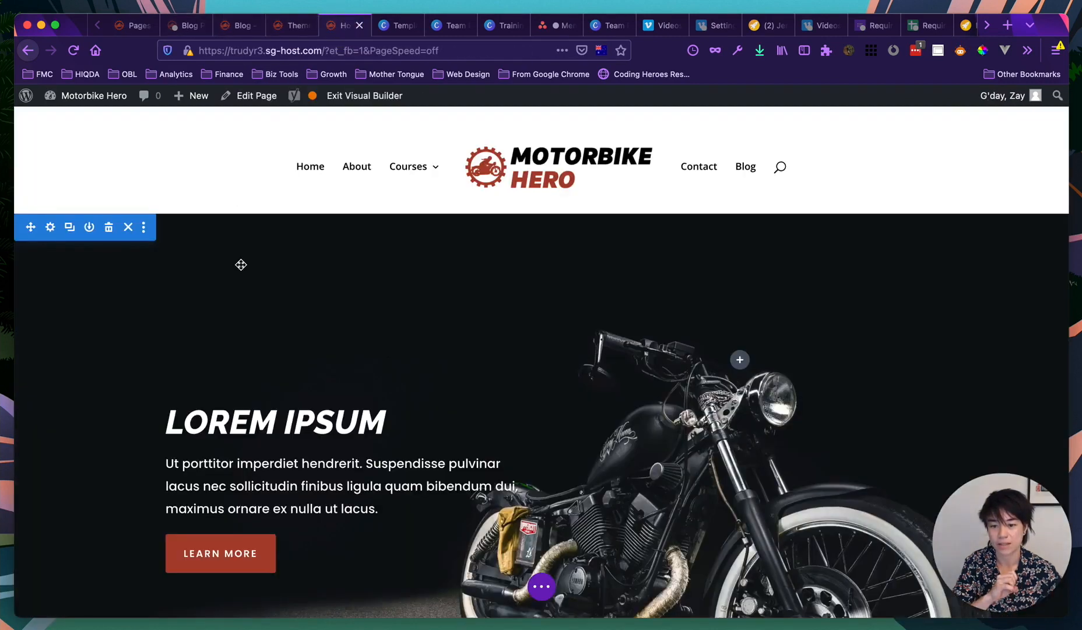
scroll(241, 264, "down", 15)
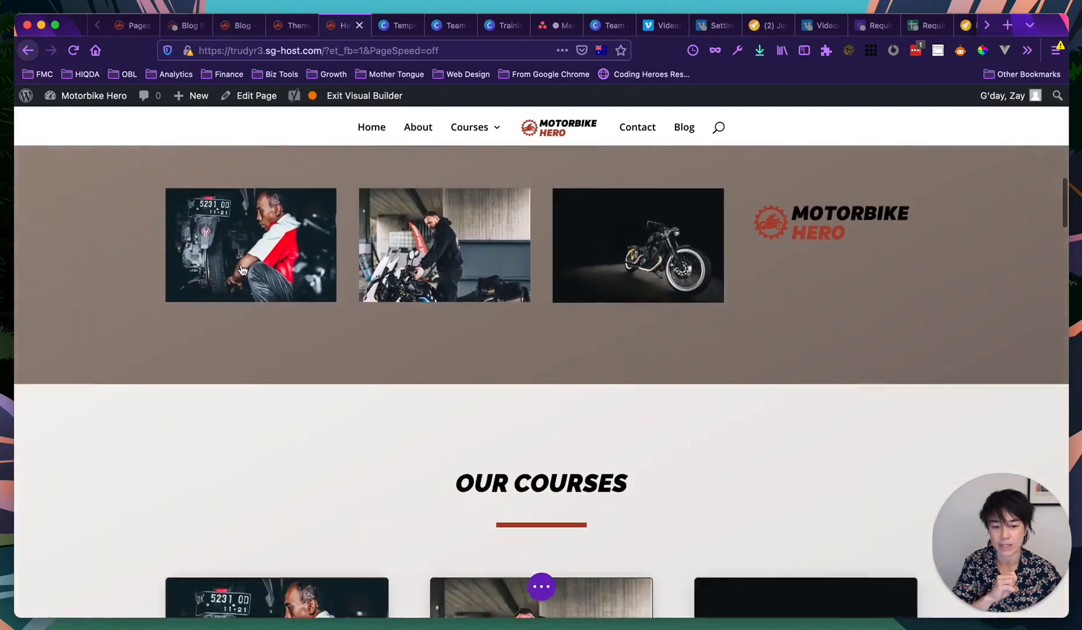
scroll(242, 269, "down", 6)
scroll(358, 287, "up", 2)
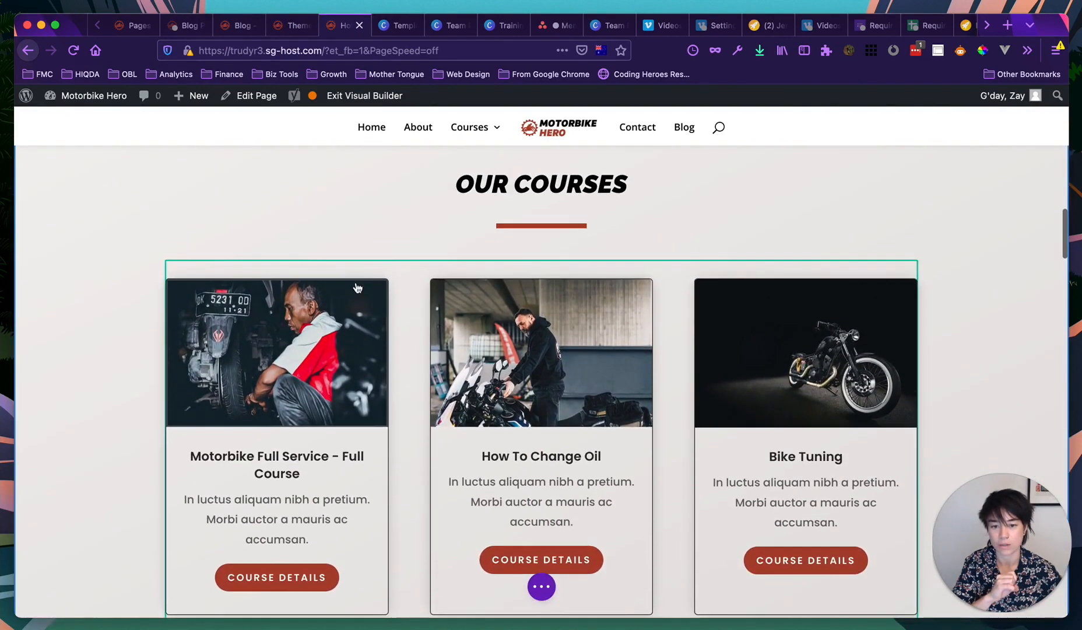
scroll(269, 577, "down", 3)
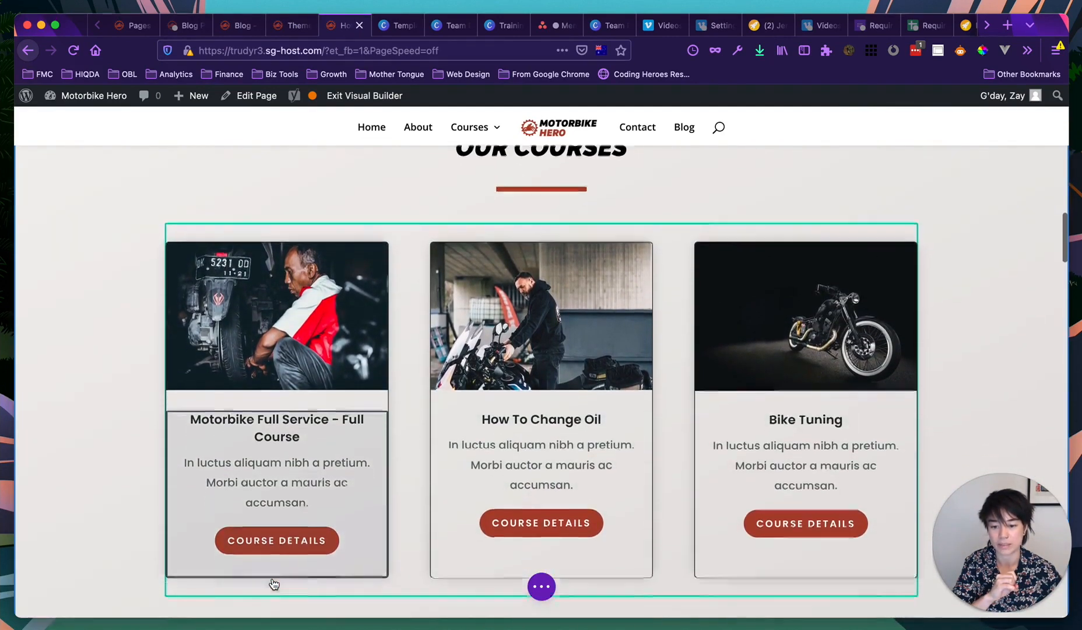
mouse_move(240, 433)
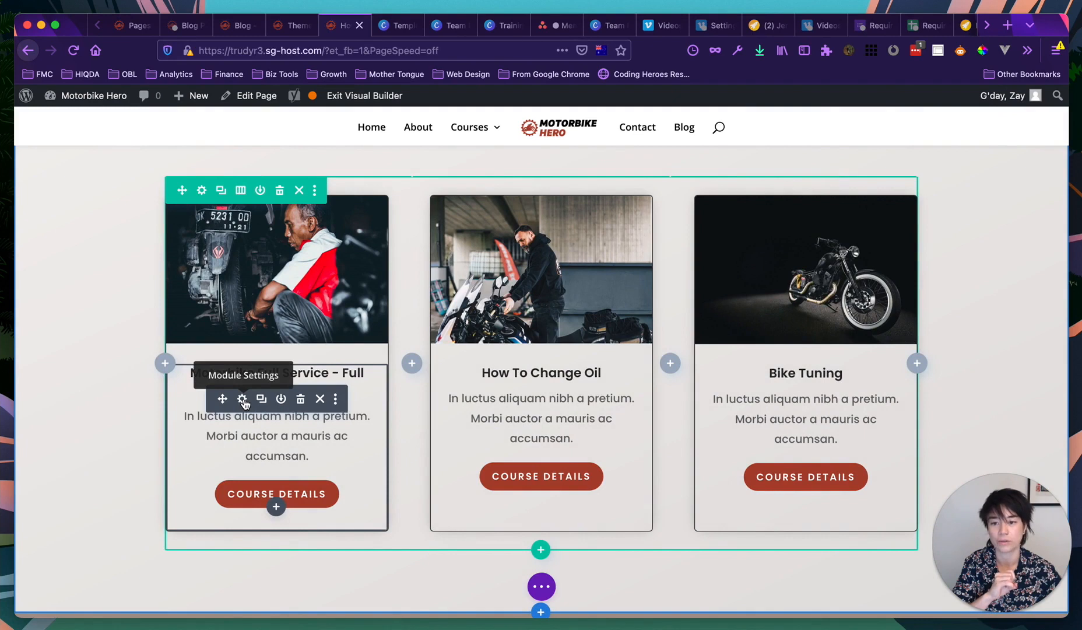
left_click(242, 399)
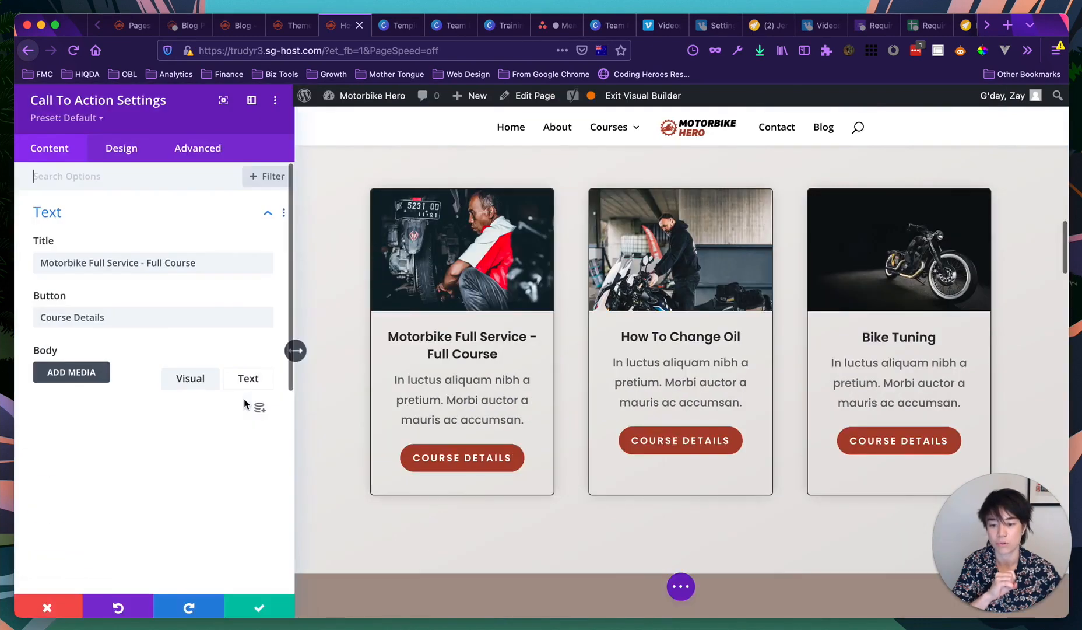
Expand the Link options in the Motorbike Full Service - Full Course card's Call To Action settings.
scroll(94, 280, "down", 3)
scroll(93, 237, "up", 2)
scroll(92, 234, "up", 2)
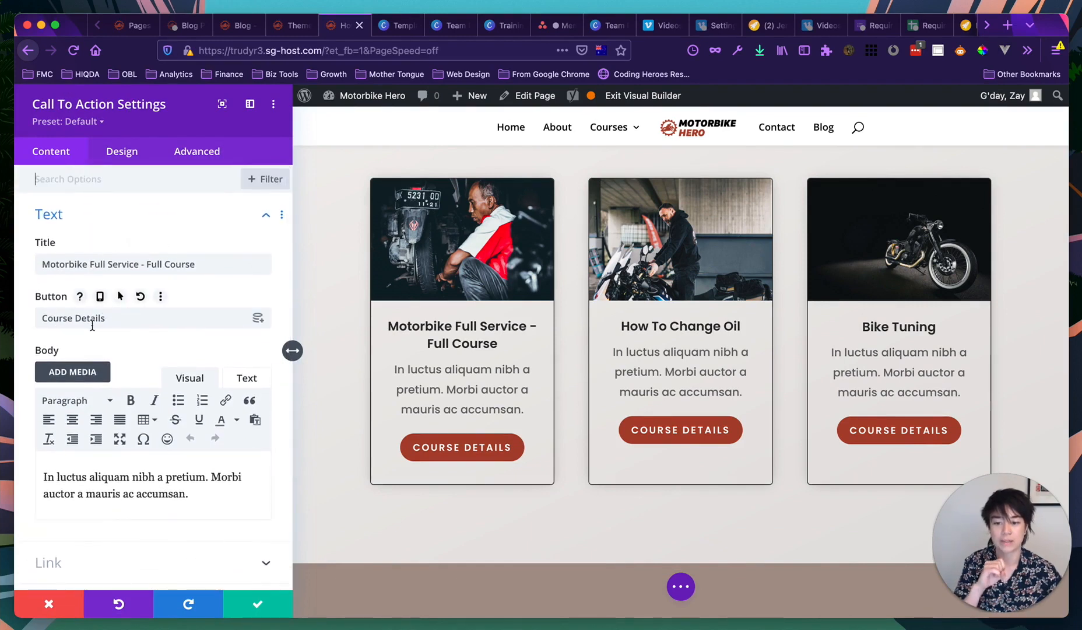
scroll(73, 318, "down", 3)
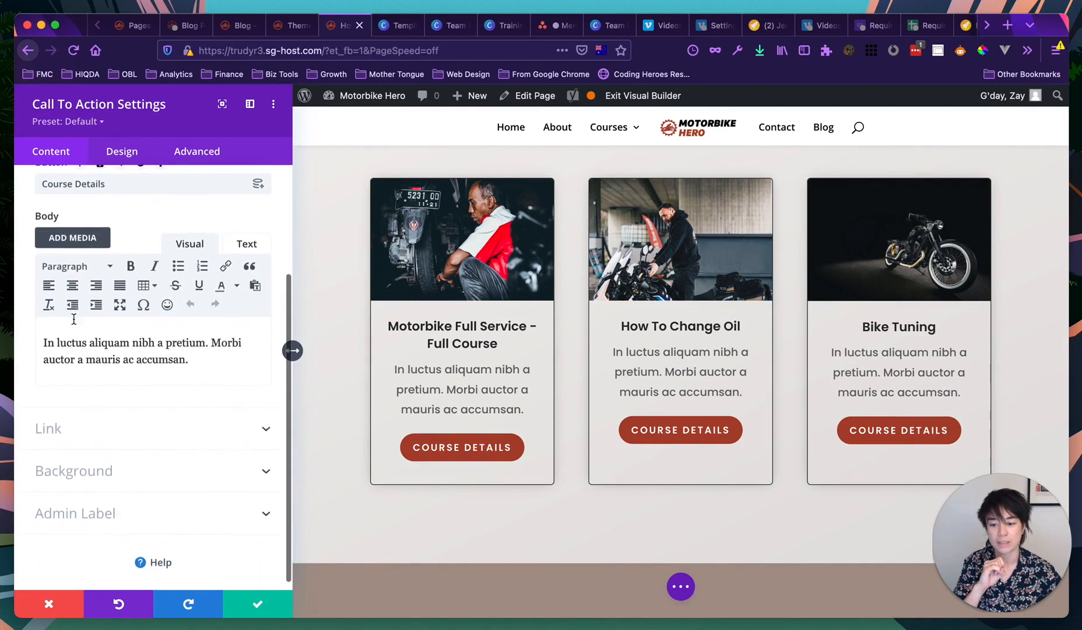
left_click(93, 436)
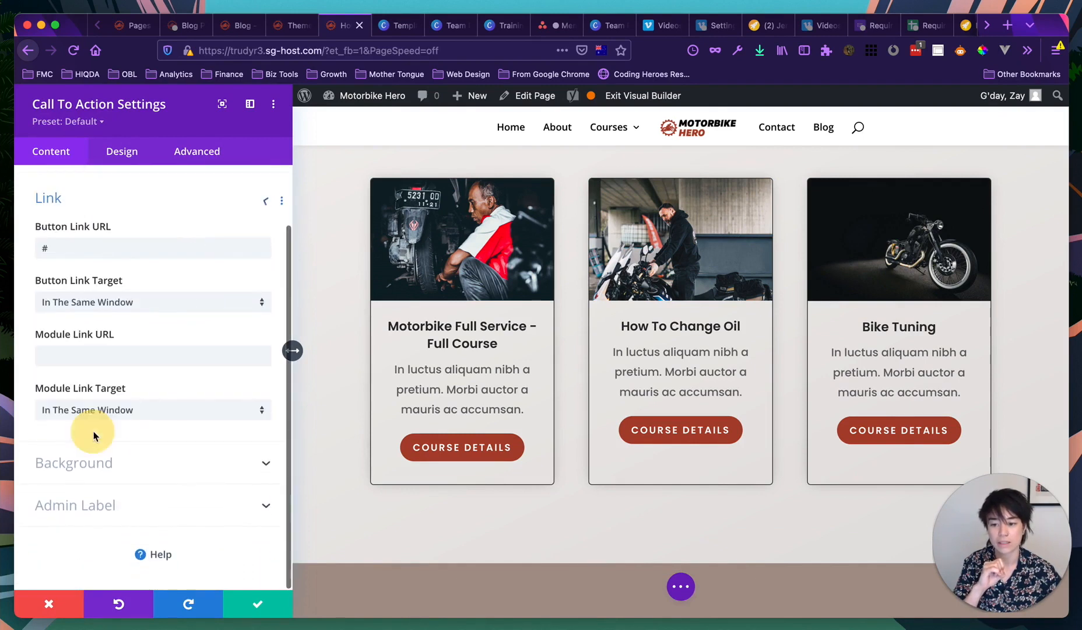
Clear the Motorbike Full Service card's Button Link URL, restore it to #, and close the card's settings.
left_click(68, 250)
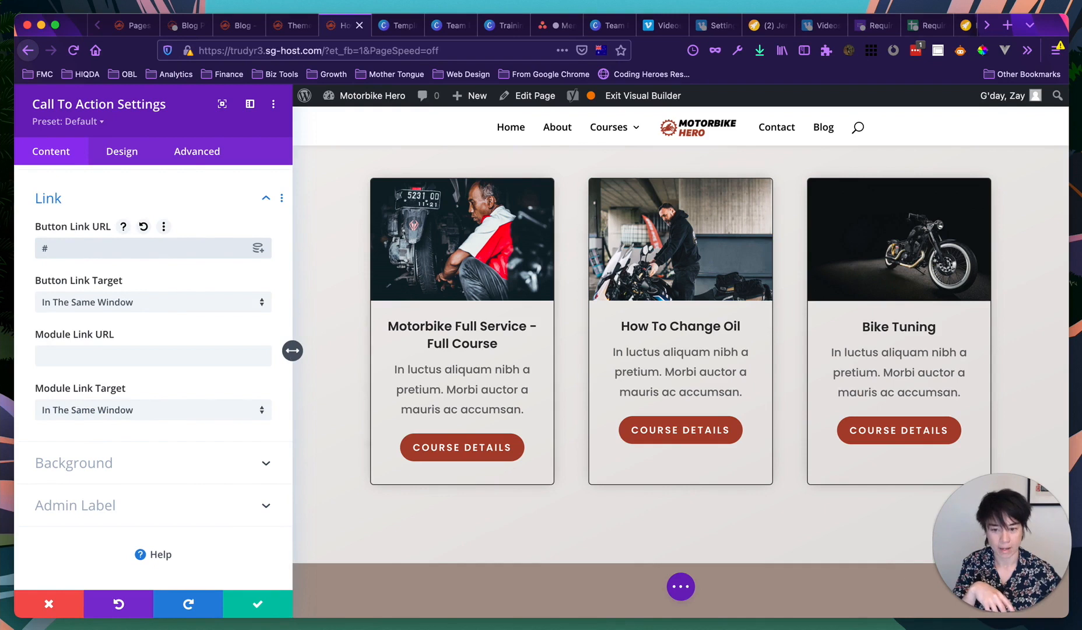
key("BackSpace")
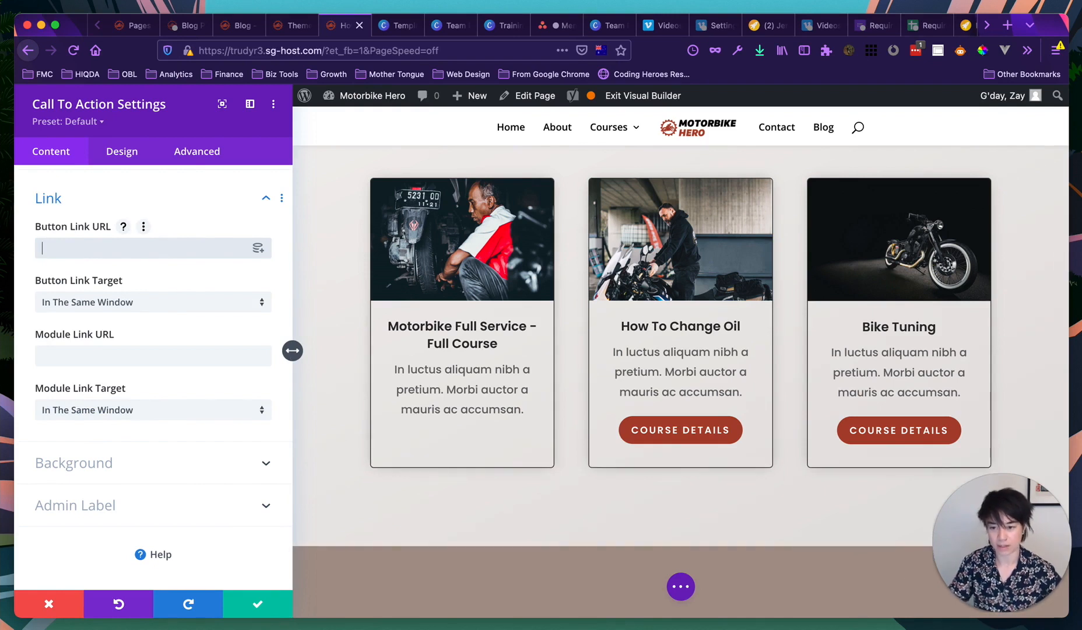
type("#")
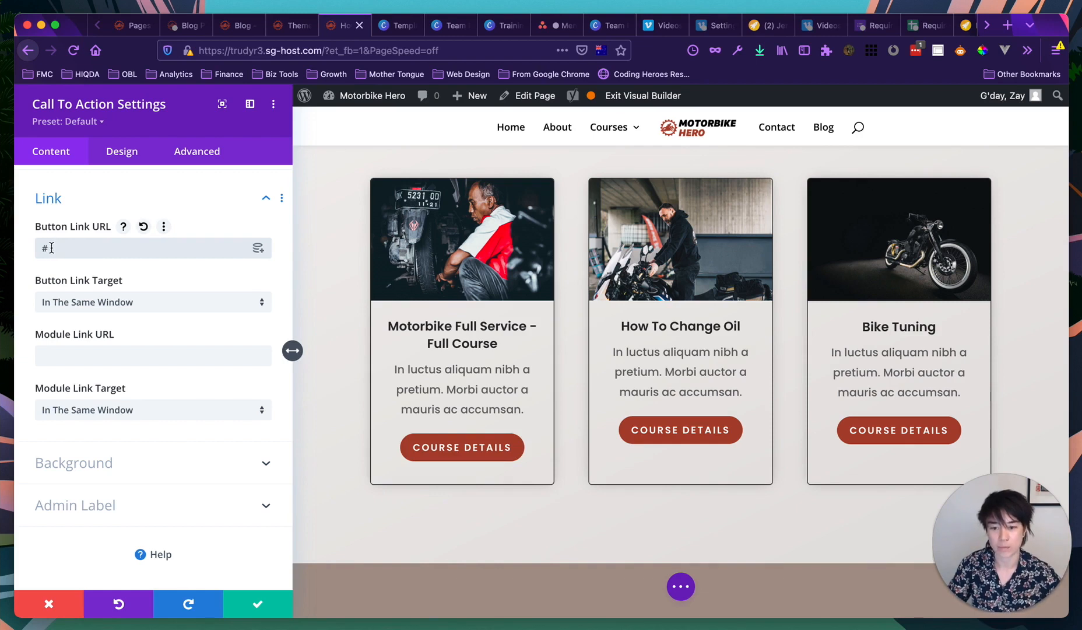
key("BackSpace")
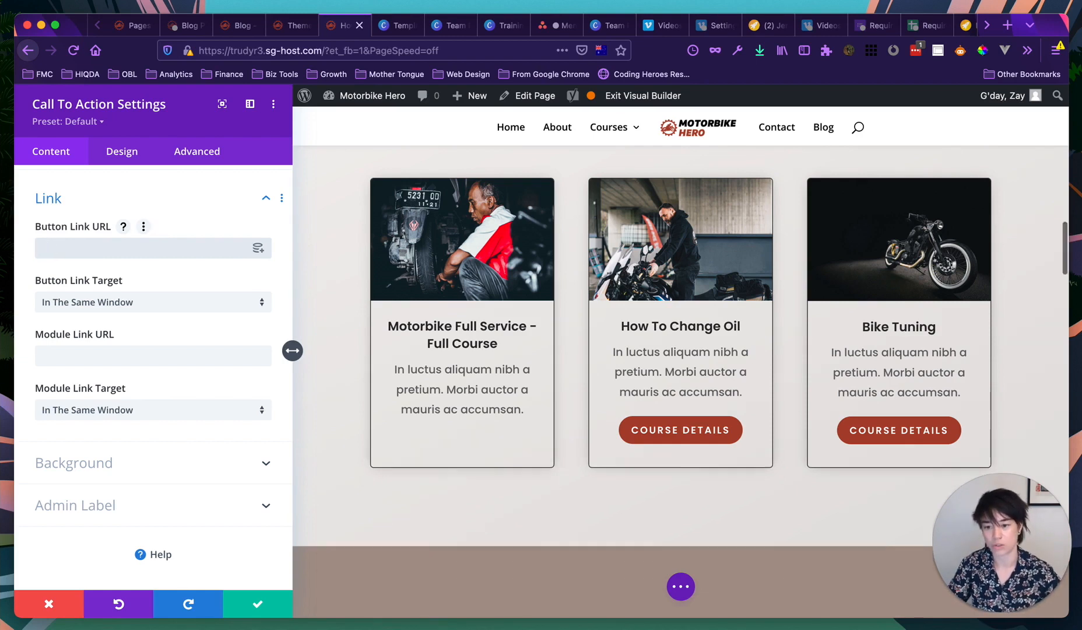
left_click(54, 249)
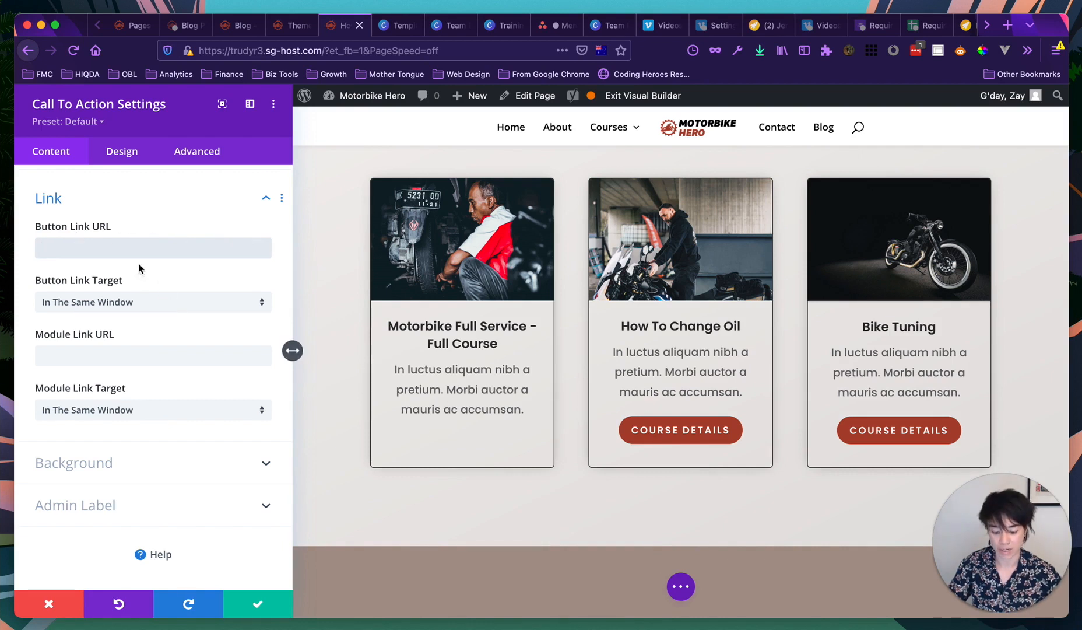
type("#")
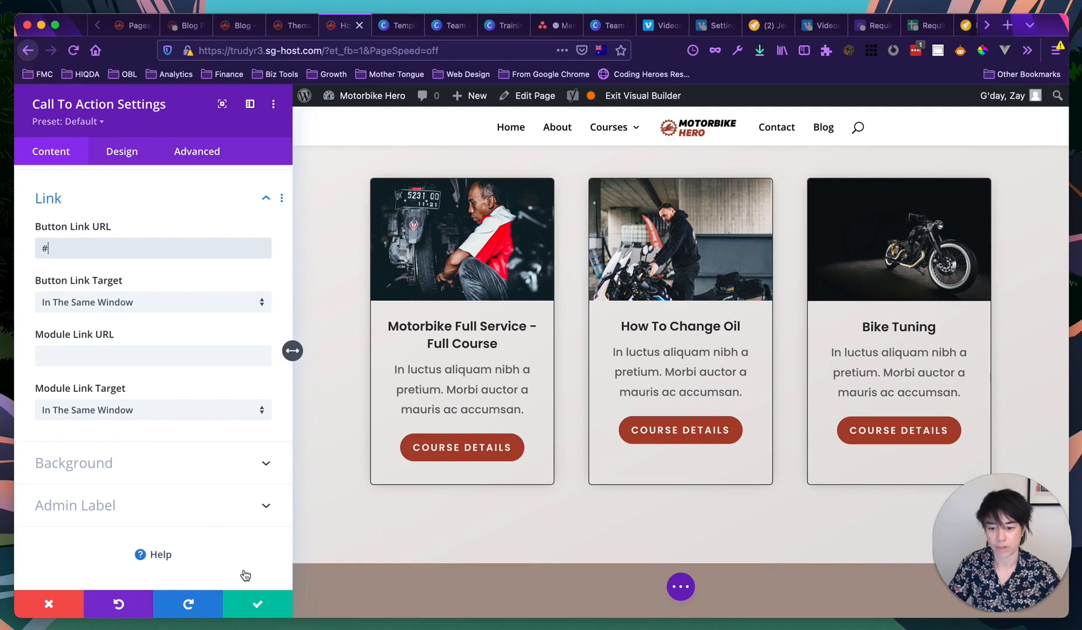
key("Escape")
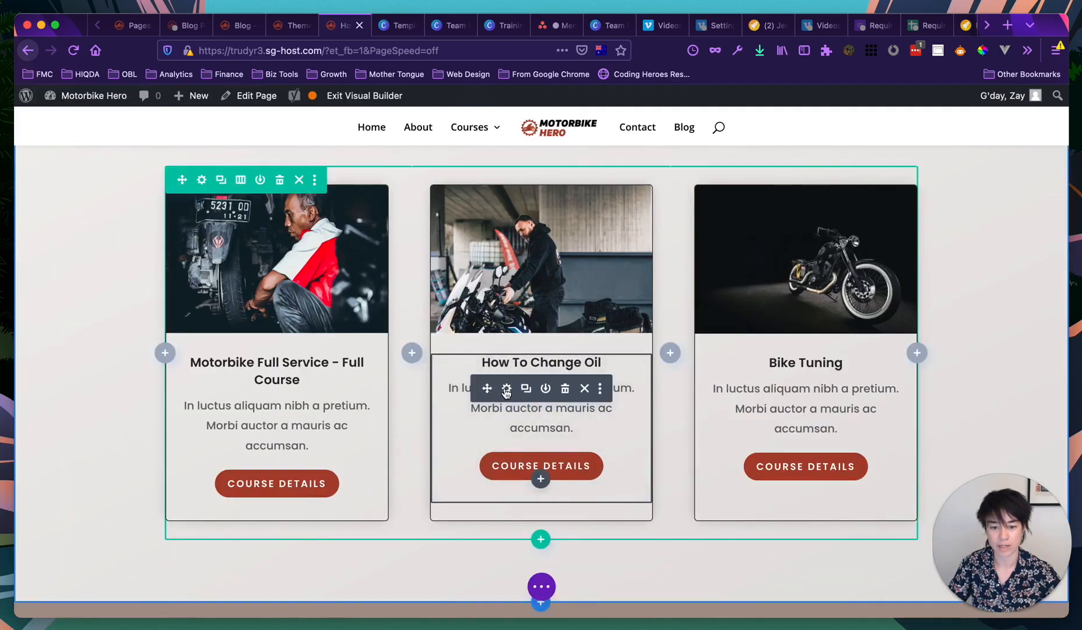
Open the How To Change Oil card's Call To Action settings and expand its Link options.
left_click(506, 391)
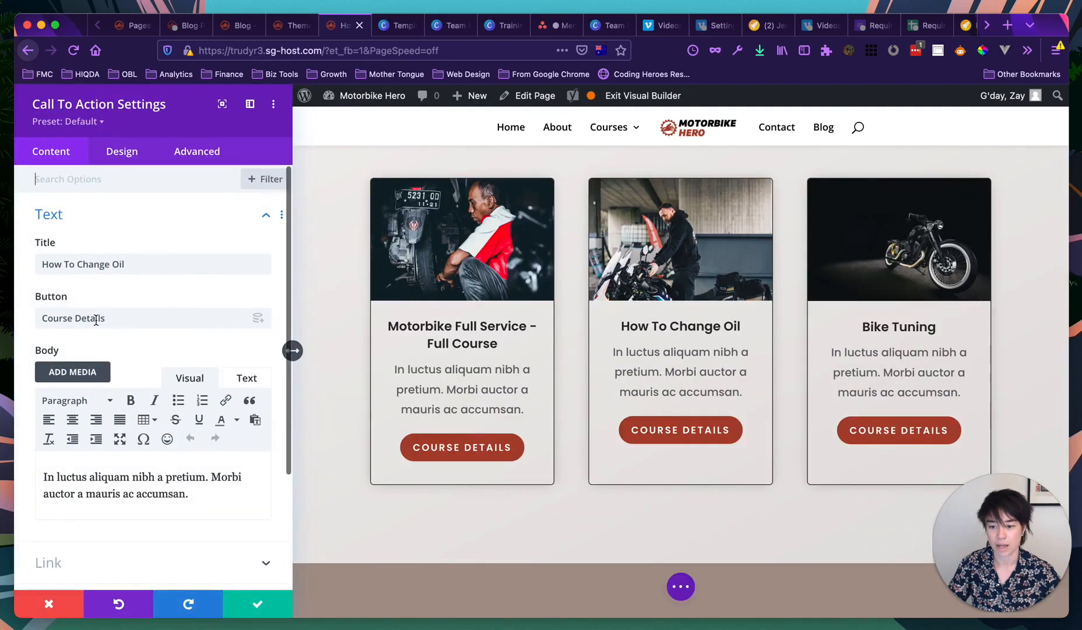
left_click(96, 320)
scroll(82, 373, "down", 3)
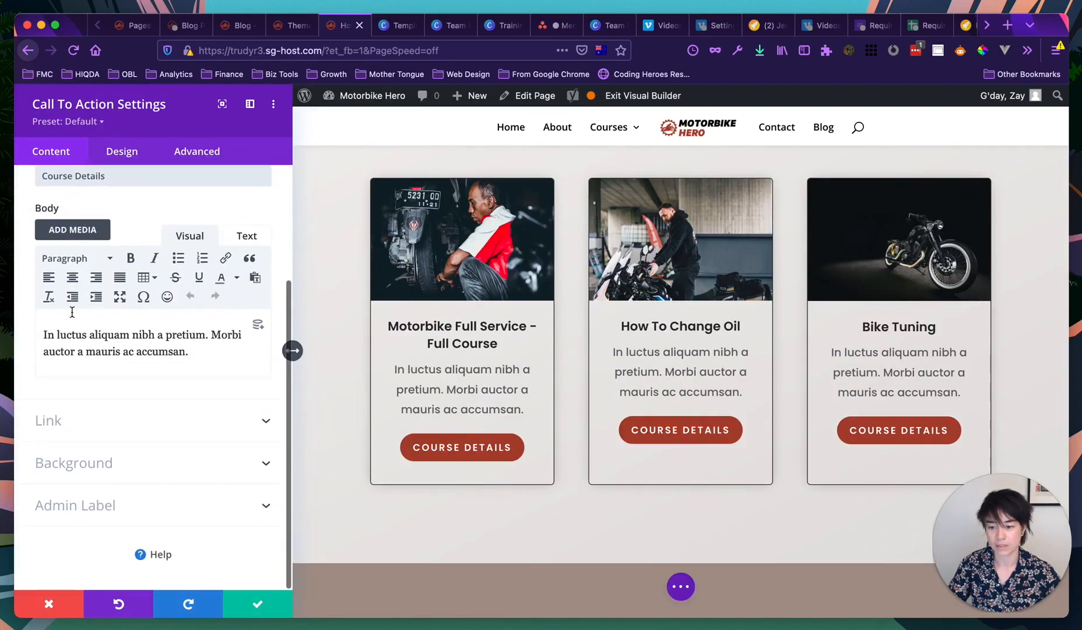
left_click(79, 434)
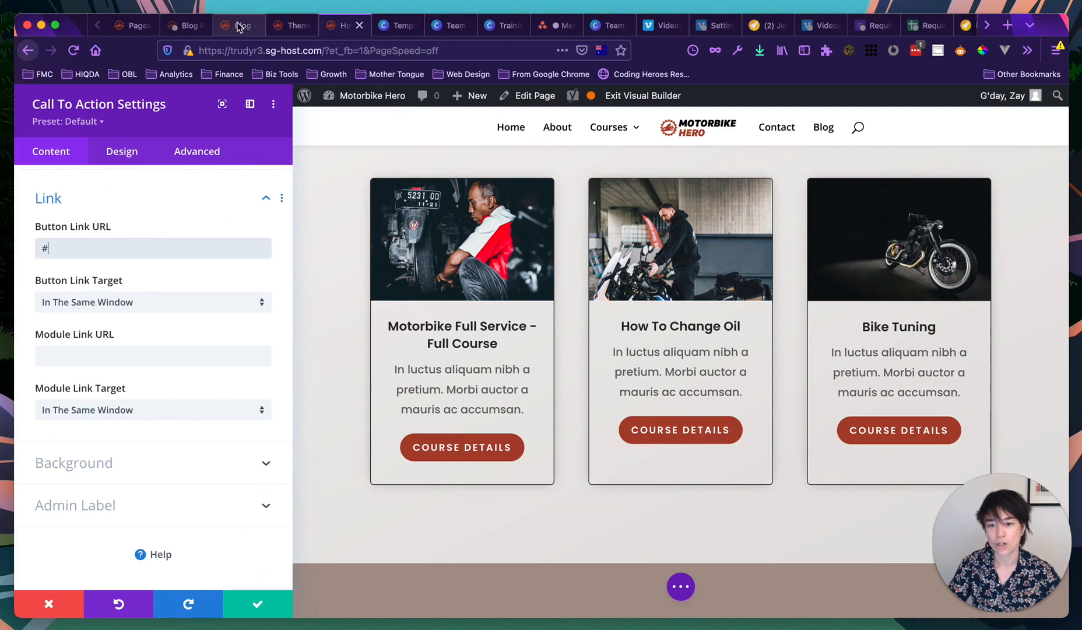
Cancel Quick Edit in the Pages list, view the How To Change Oil page, and copy its URL.
left_click(134, 31)
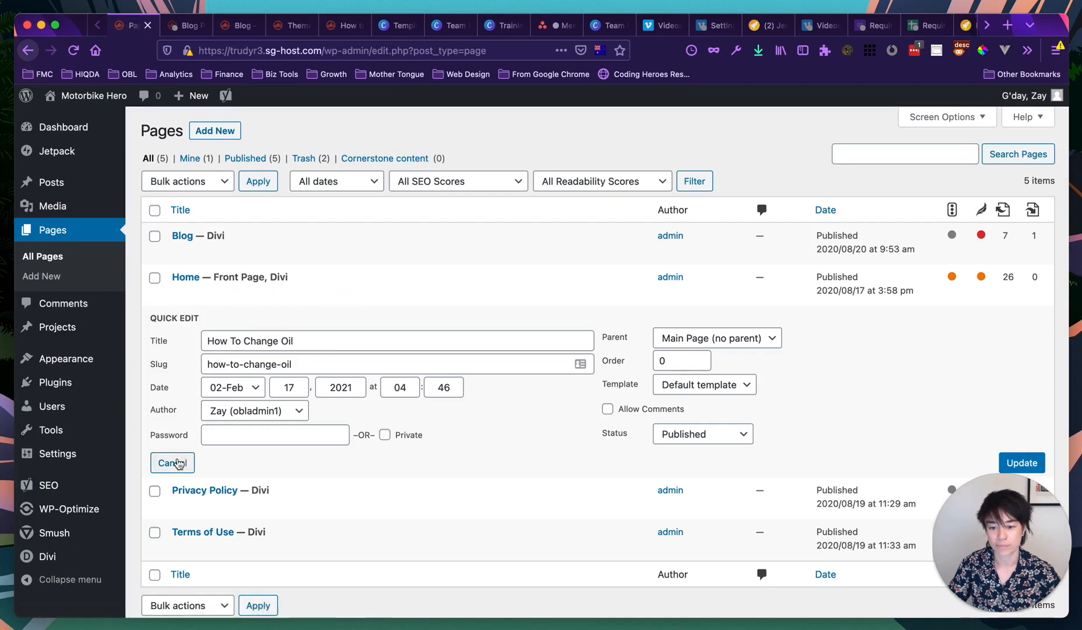
left_click(185, 464)
left_click(343, 498)
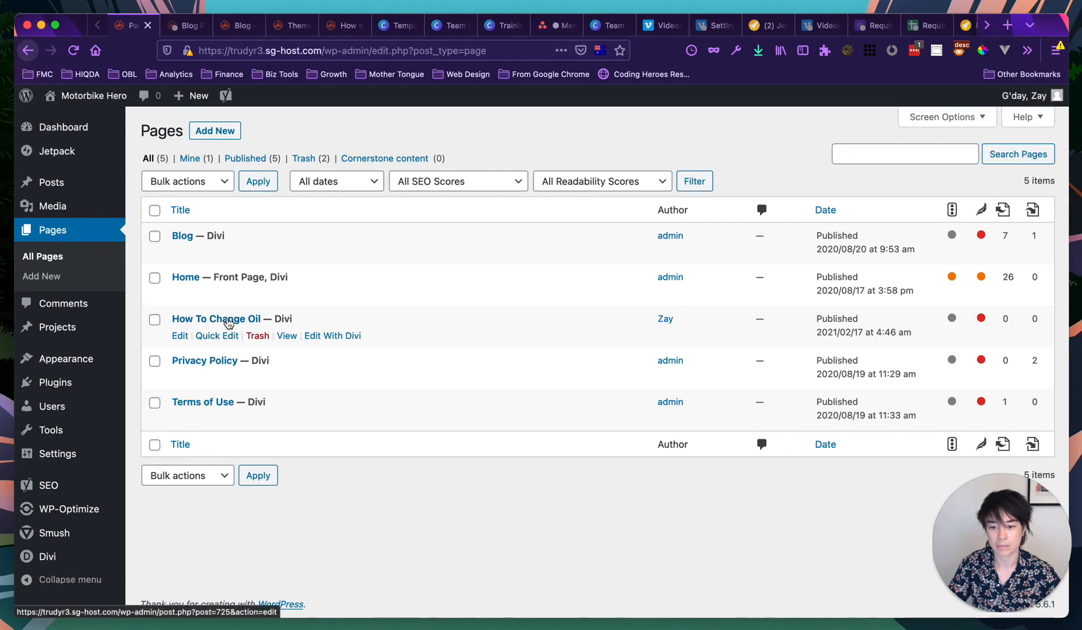
left_click(287, 336)
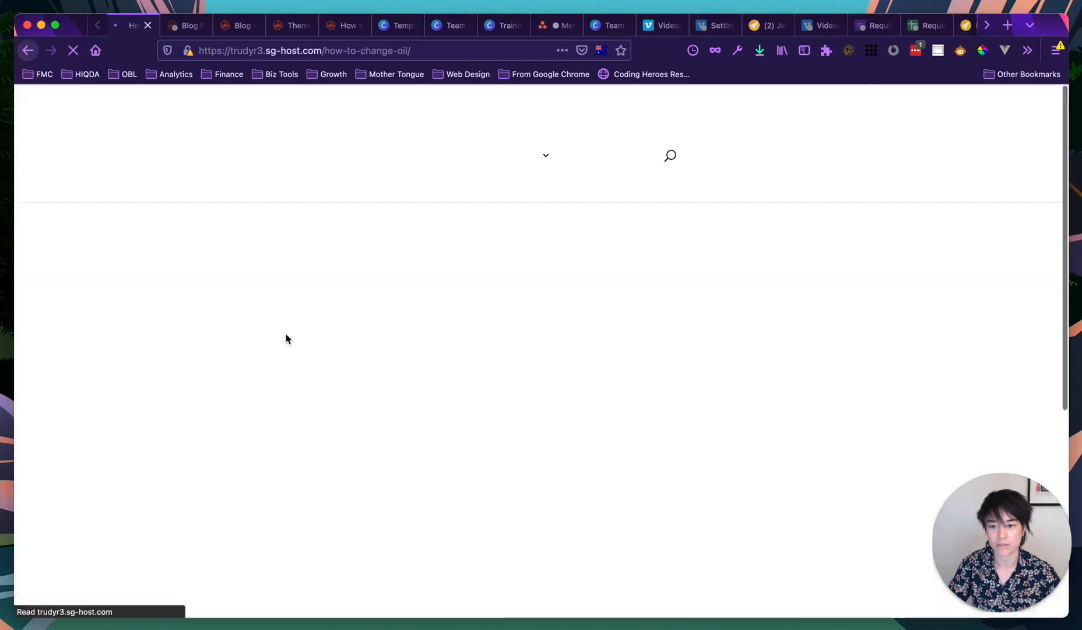
left_click(317, 50)
key("super+c")
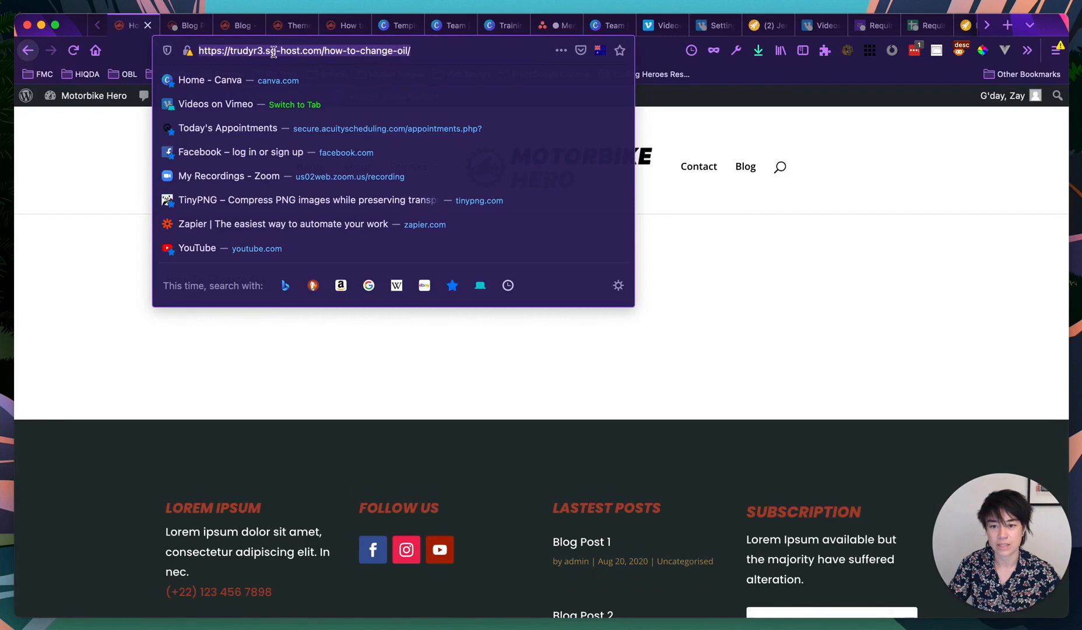
right_click(329, 53)
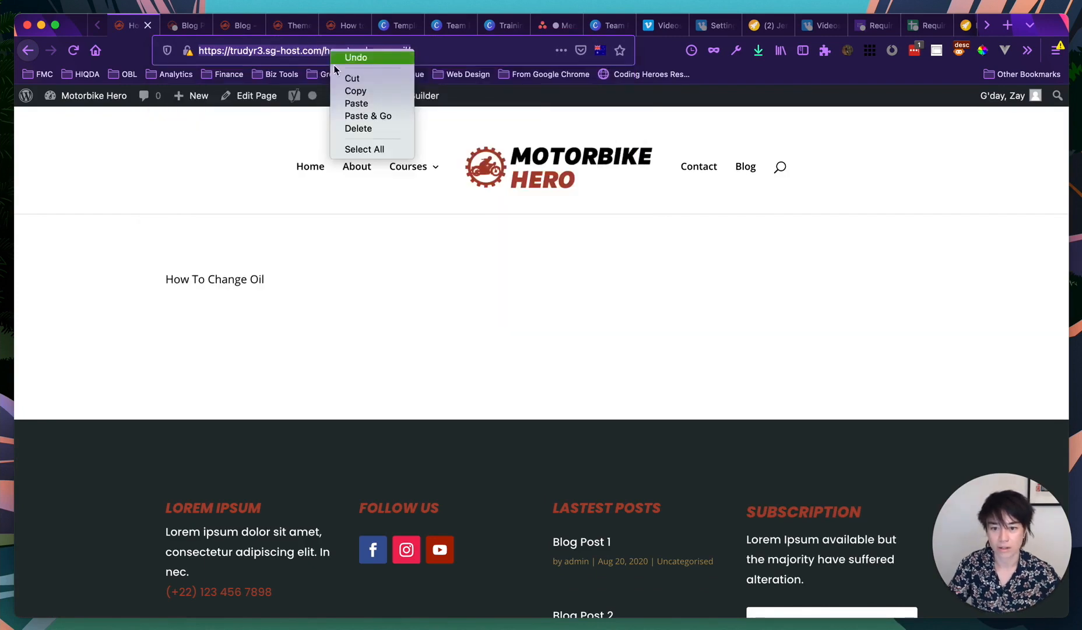
left_click(355, 90)
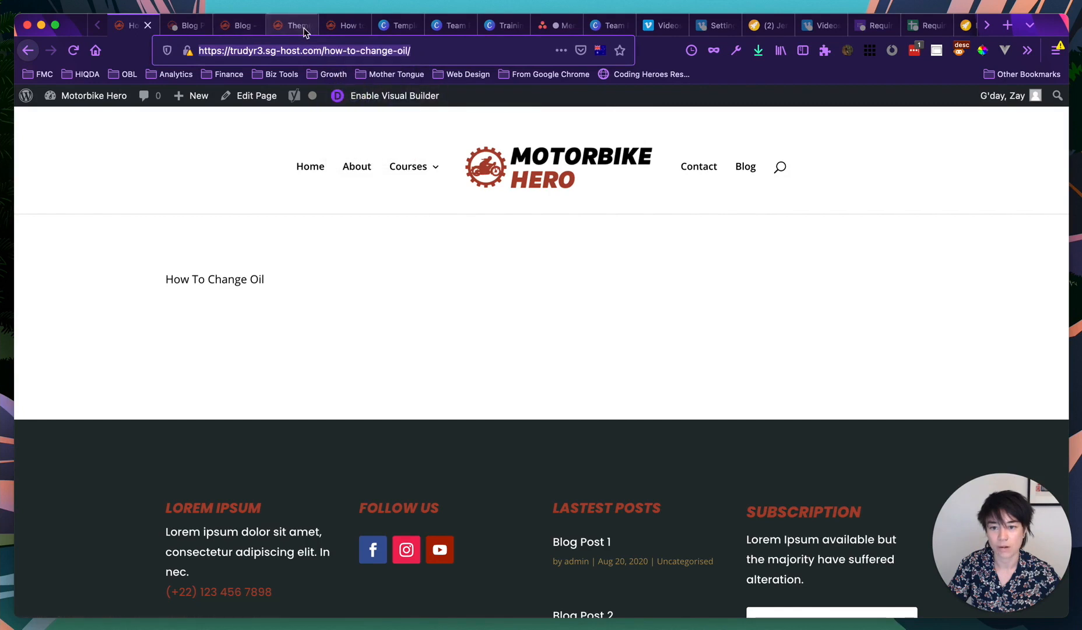
left_click(344, 25)
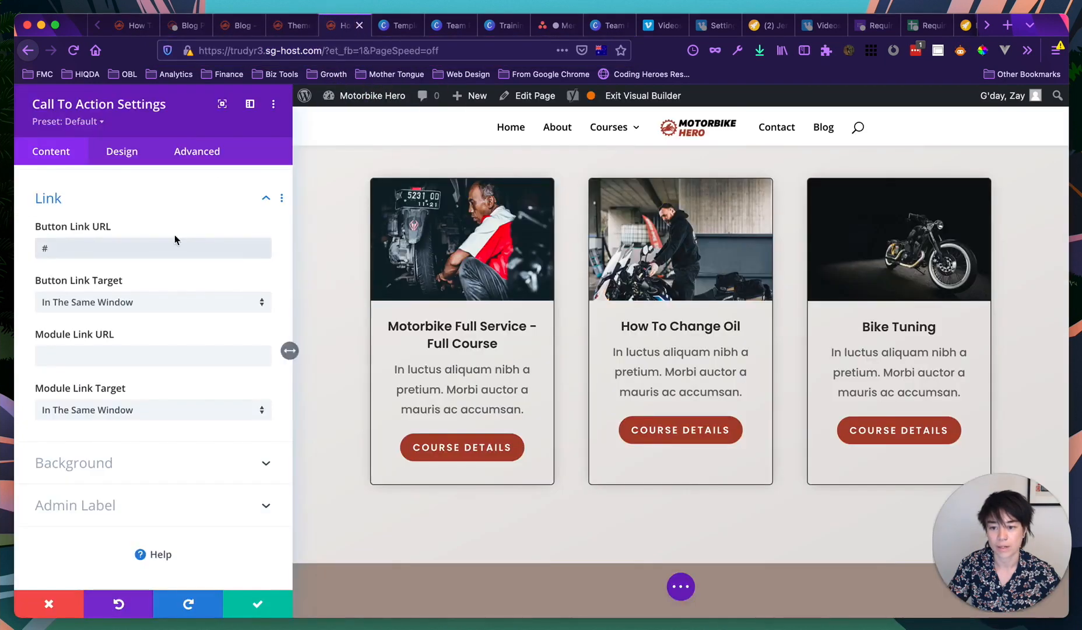
triple_click(121, 248)
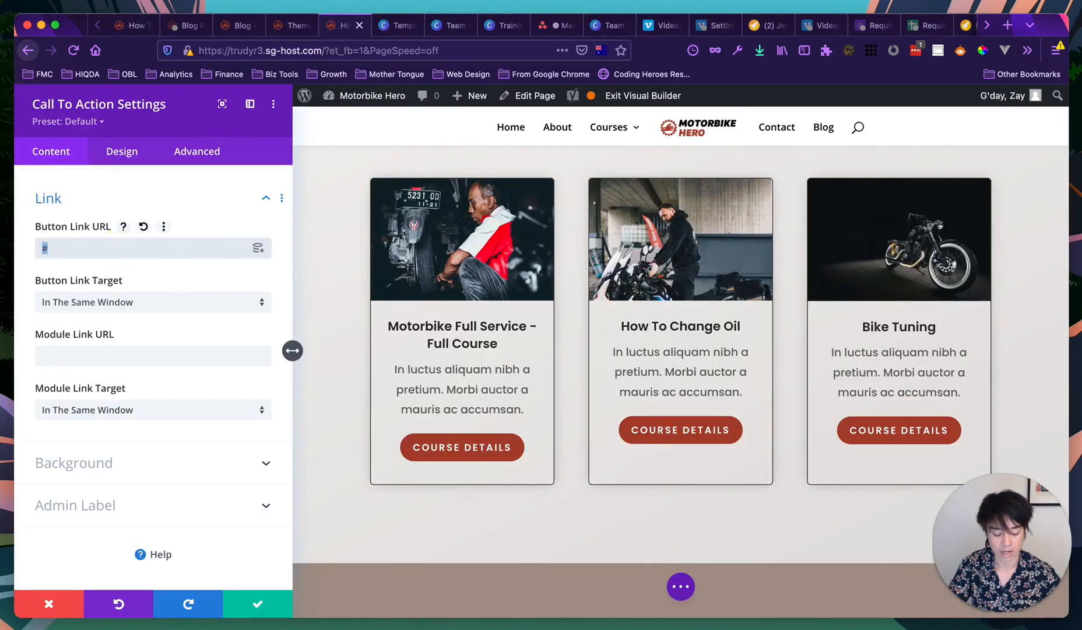
key("BackSpace")
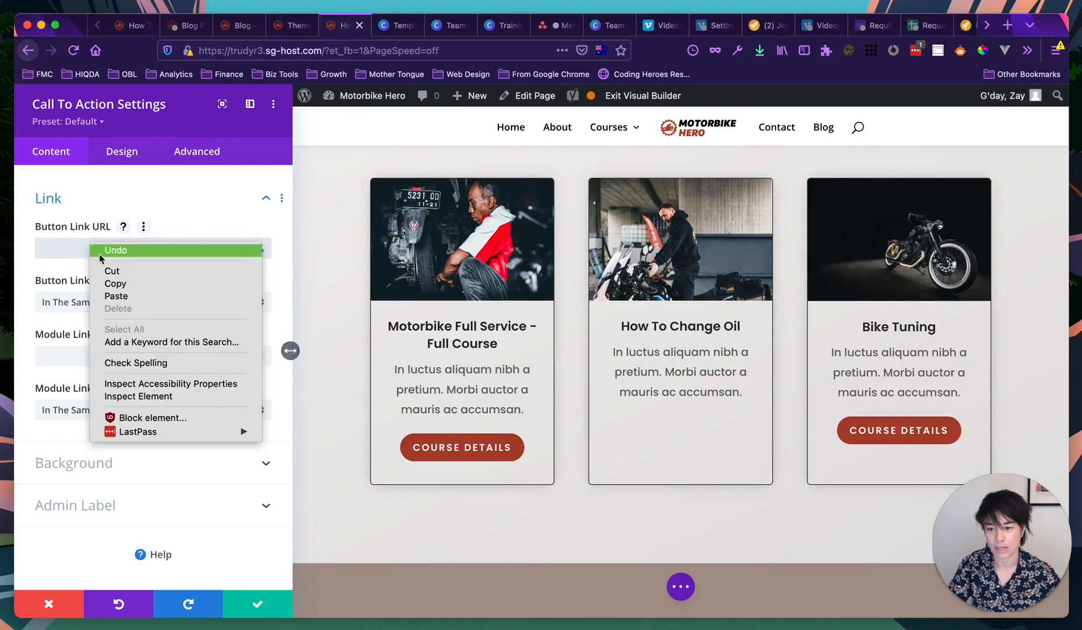
left_click(119, 295)
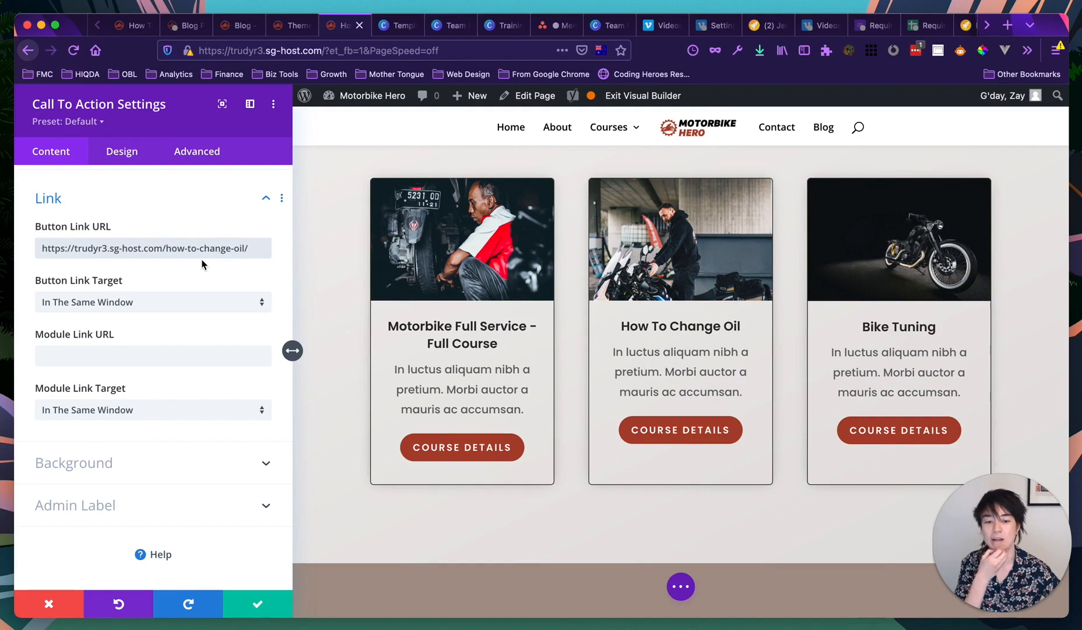
Replace the How To Change Oil card's Button Link URL with a dynamic Page Link to the How To Change Oil page.
triple_click(162, 248)
key("BackSpace")
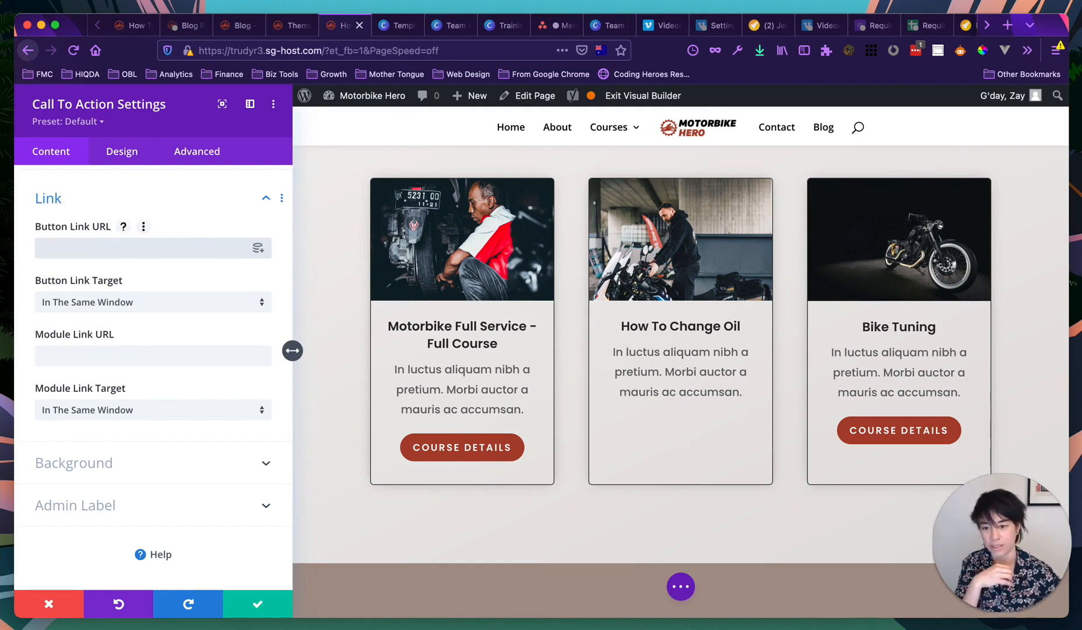
left_click(259, 250)
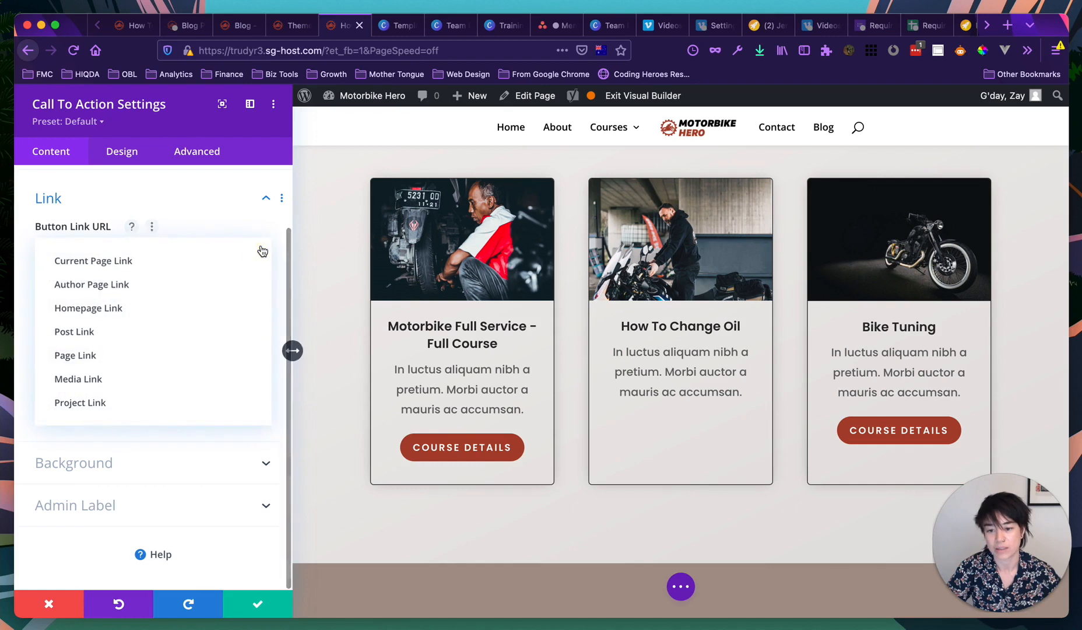
left_click(103, 359)
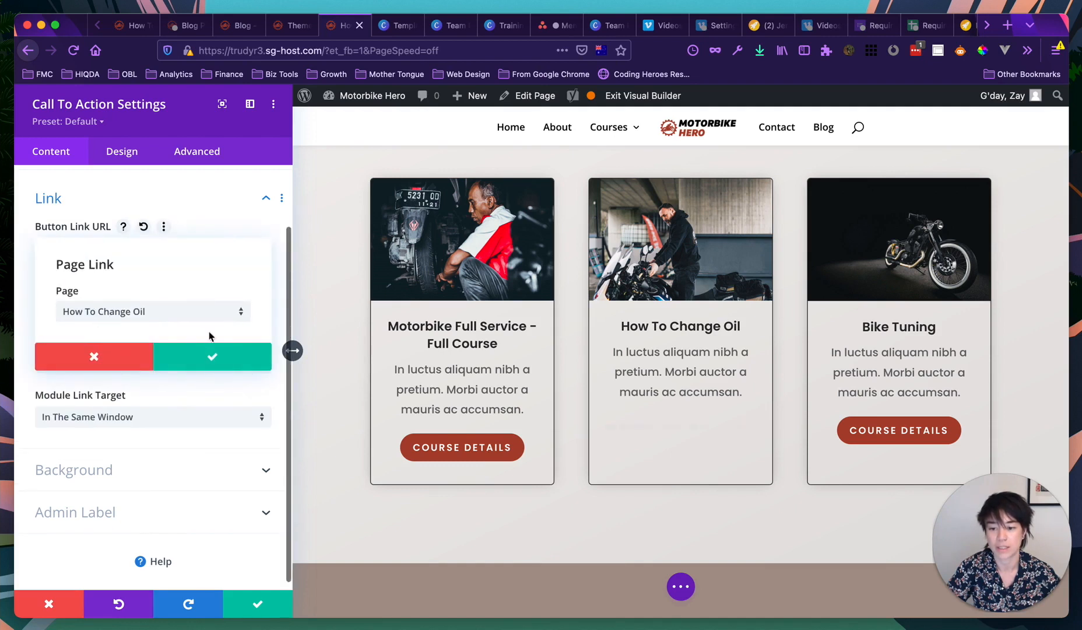
left_click(137, 311)
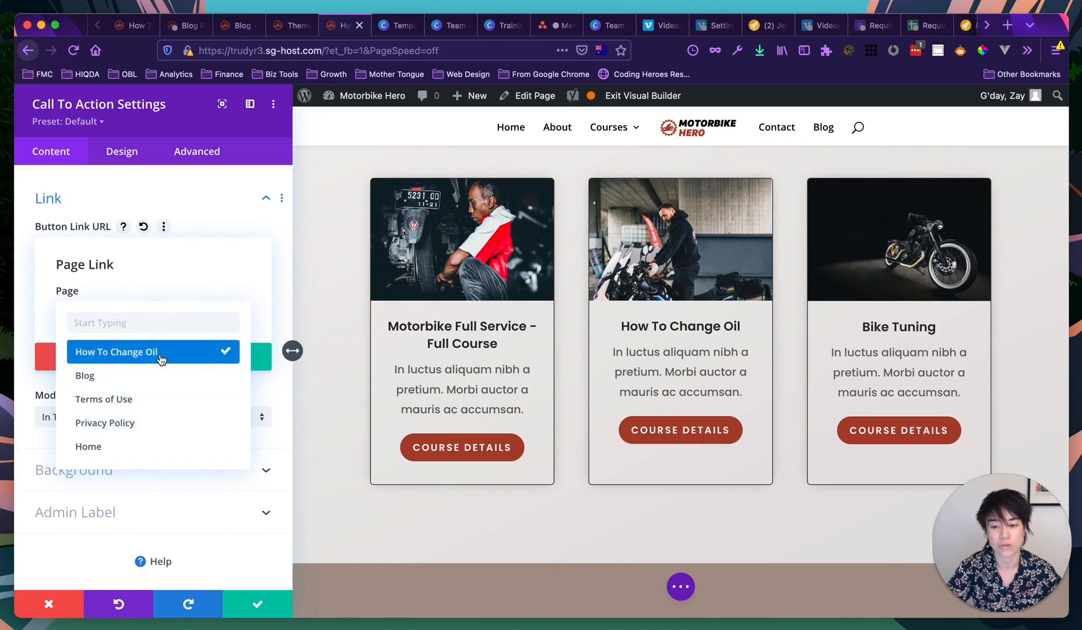
scroll(121, 423, "up", 1)
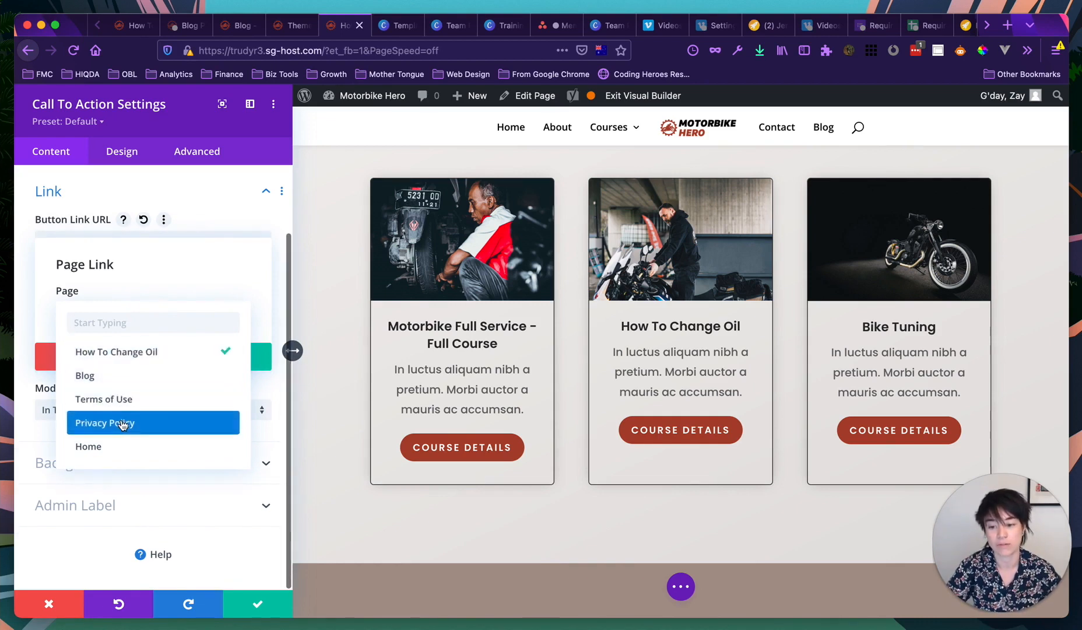
left_click(125, 356)
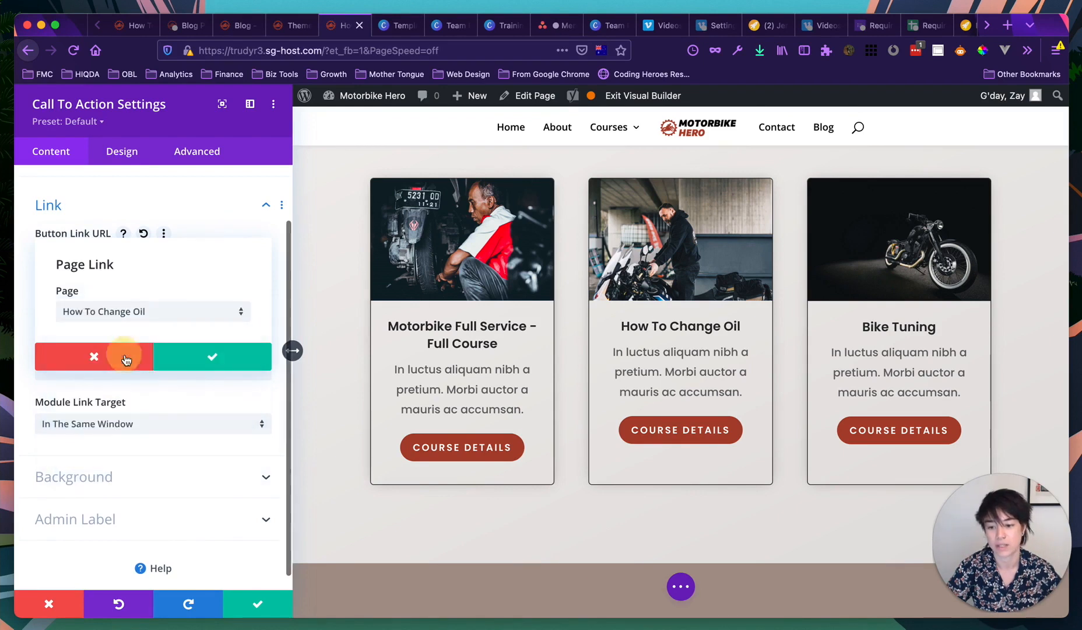
left_click(211, 358)
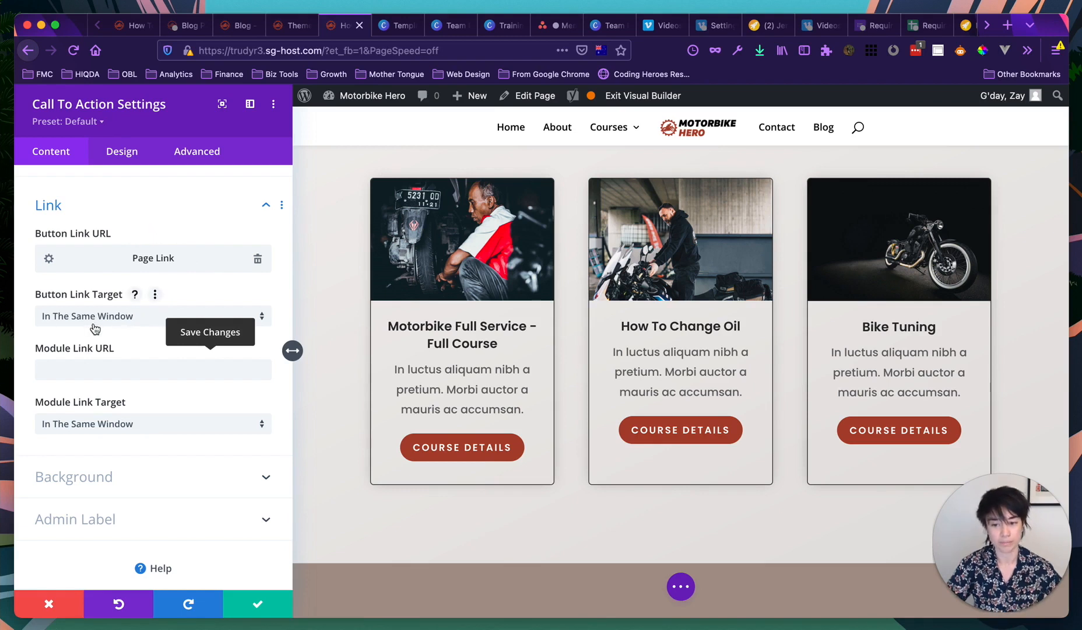
Keep the Button Link Target set to In The Same Window and save the How To Change Oil card's settings.
left_click(123, 324)
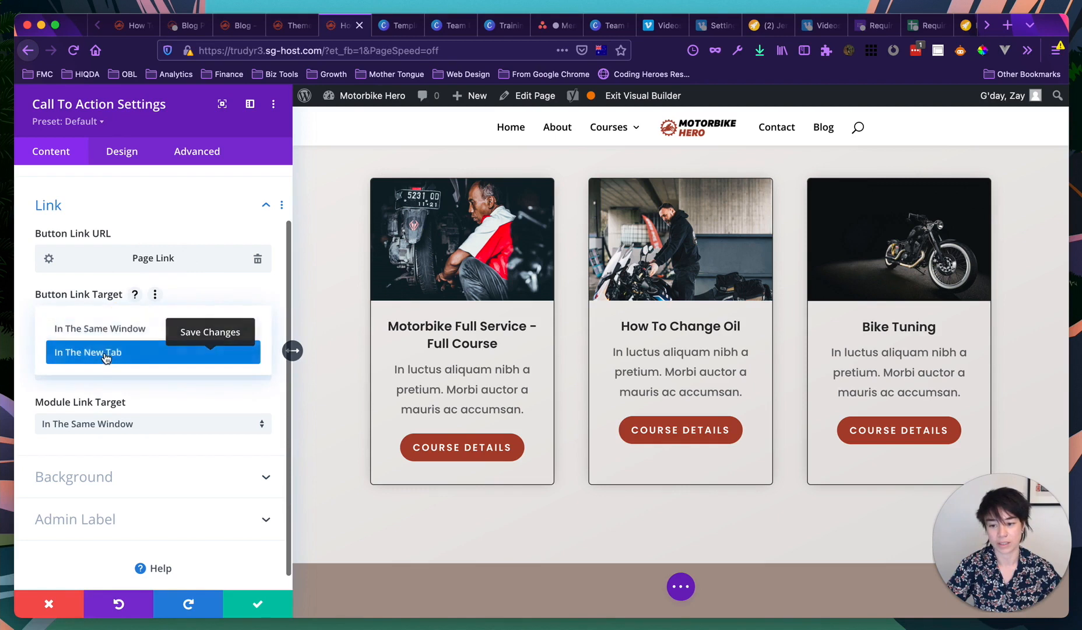
left_click(30, 310)
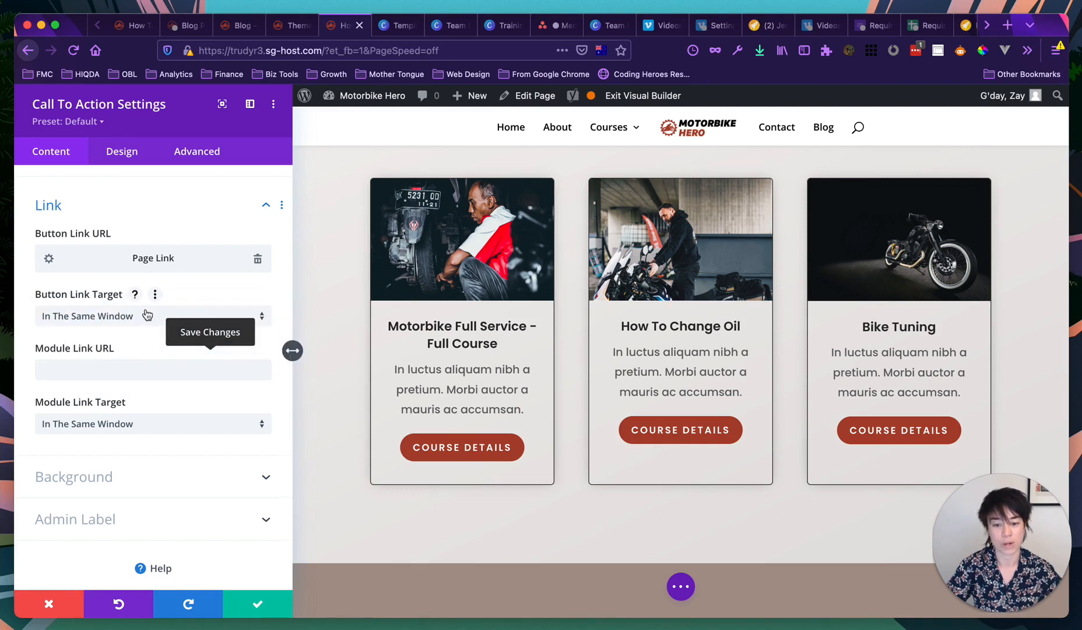
left_click(258, 604)
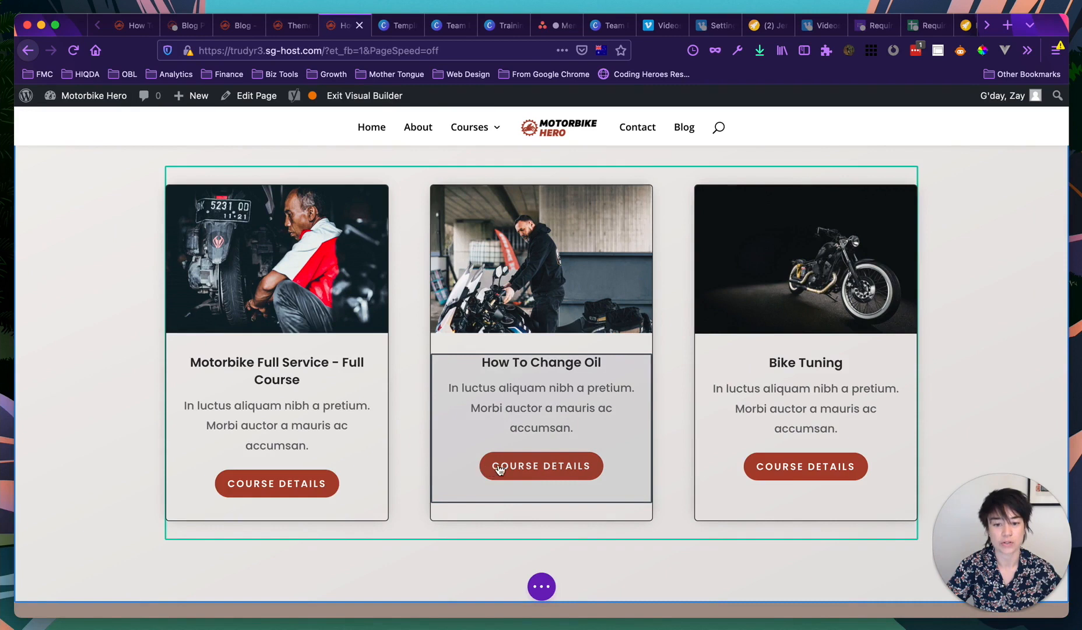
Save the home page and exit the Visual Builder to view the live page.
left_click_drag(1011, 527, 158, 500)
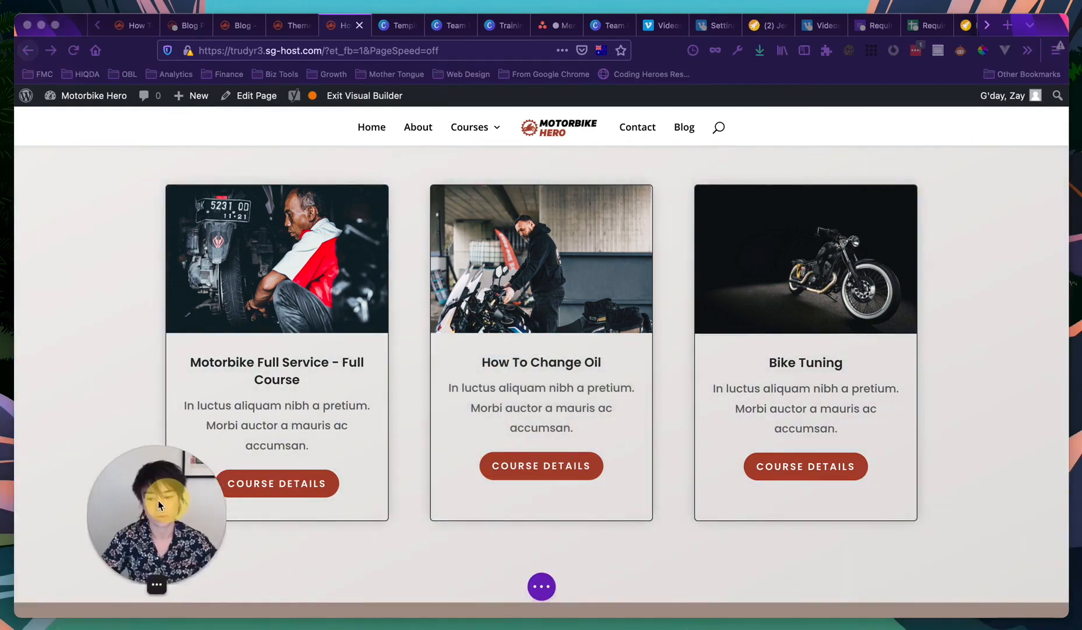
left_click(541, 586)
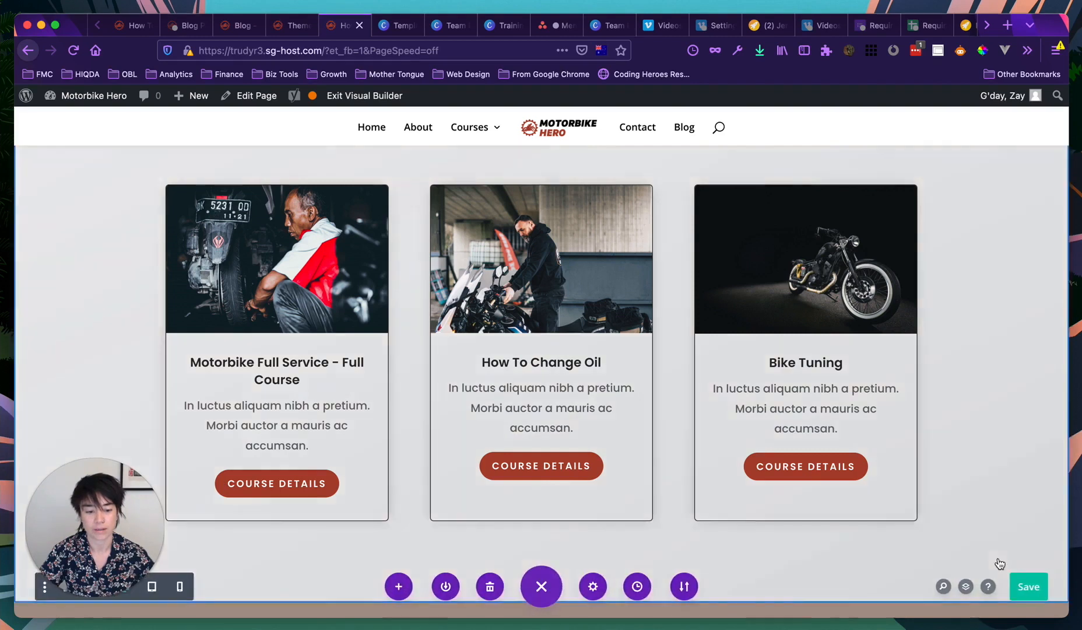
left_click(1031, 586)
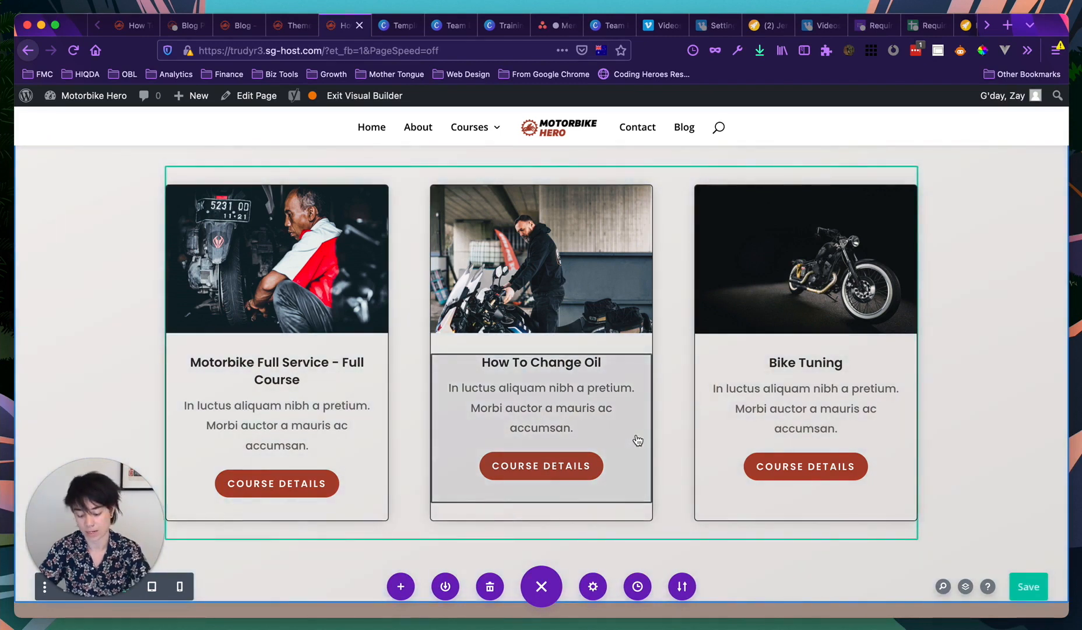
left_click(345, 98)
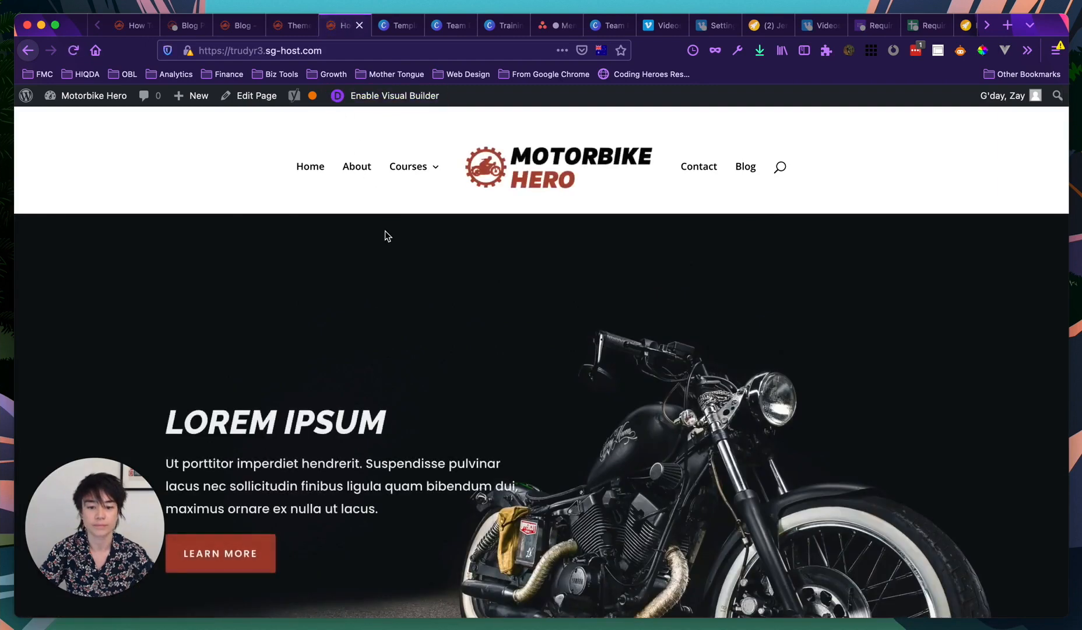
Test the How To Change Oil card's Course Details link on the live home page, and return to the home page.
scroll(343, 276, "down", 15)
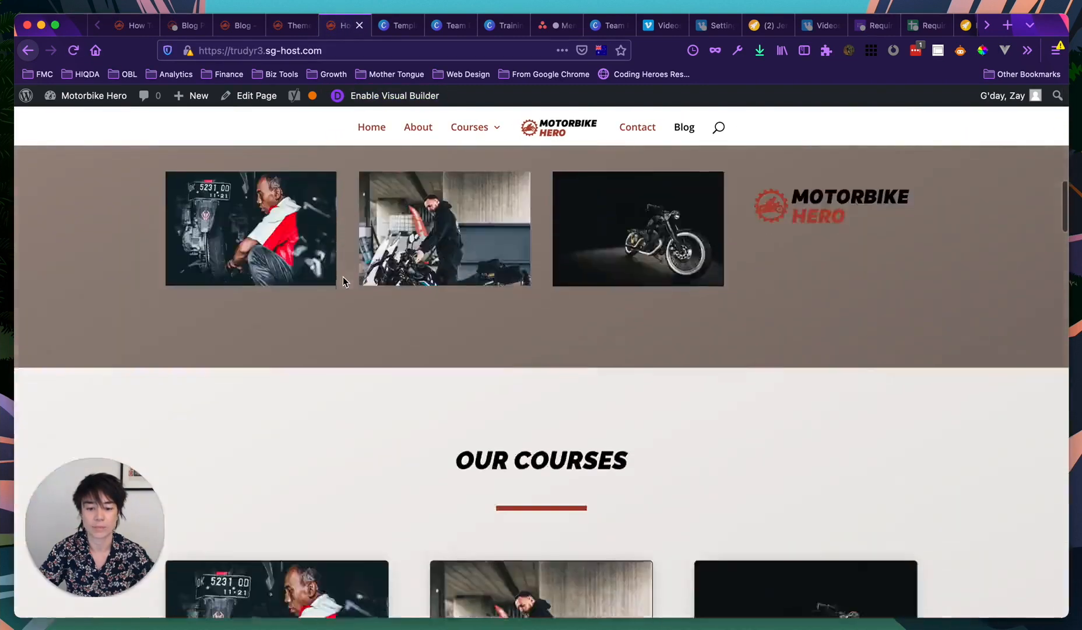
scroll(344, 276, "down", 15)
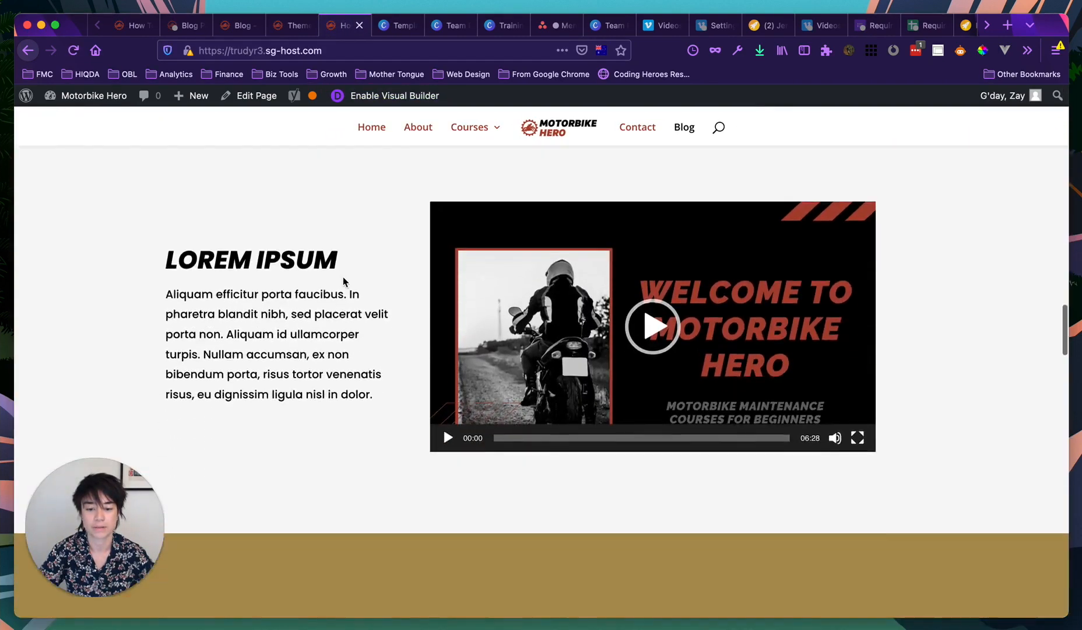
scroll(343, 276, "up", 12)
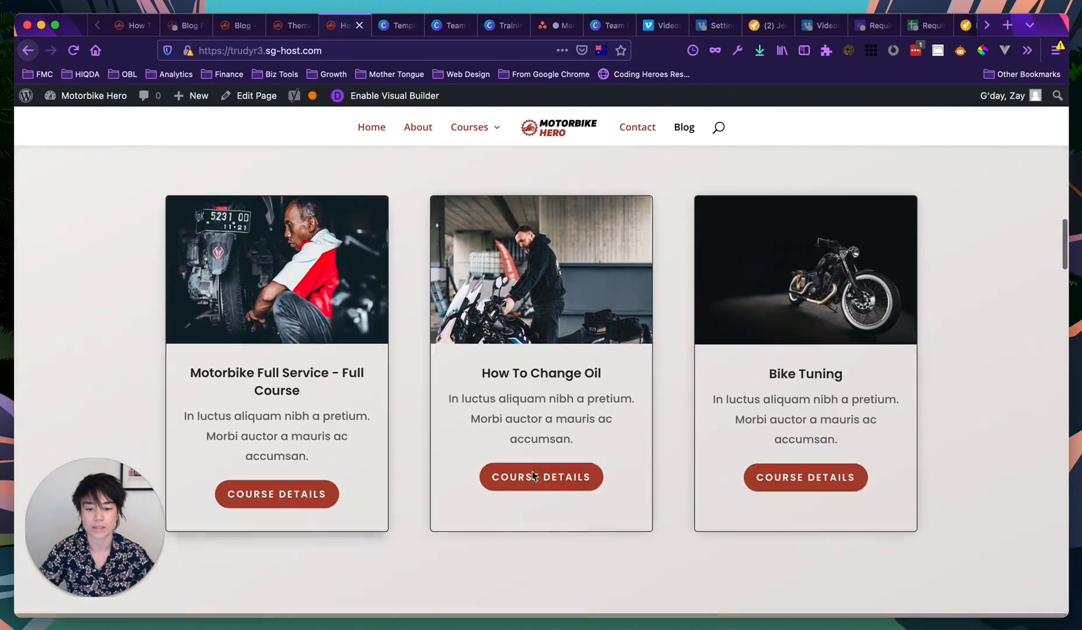
left_click(541, 478)
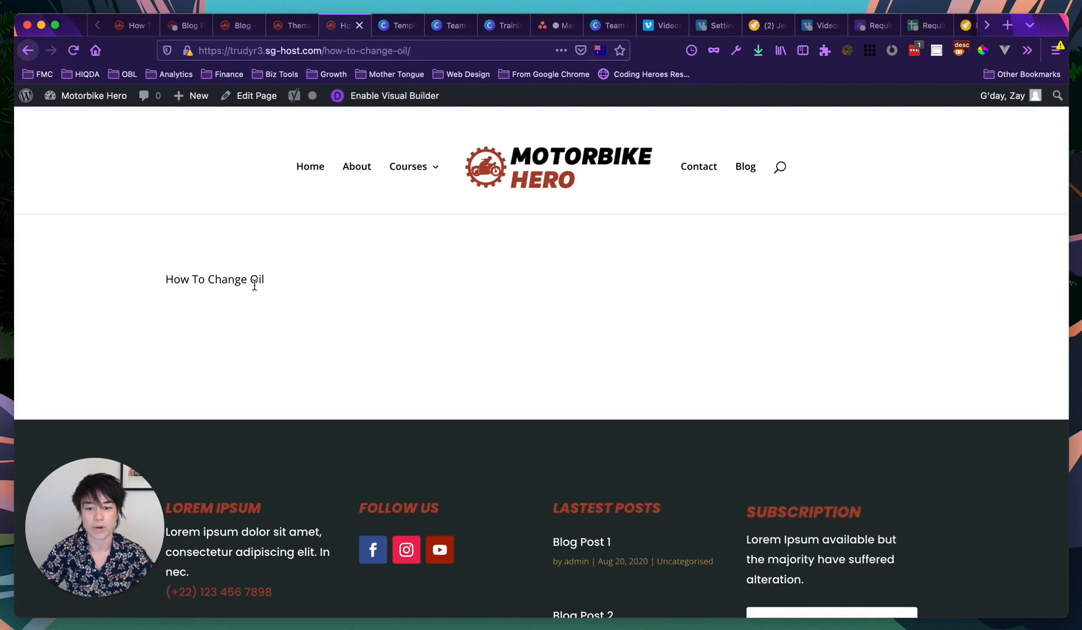
left_click(31, 52)
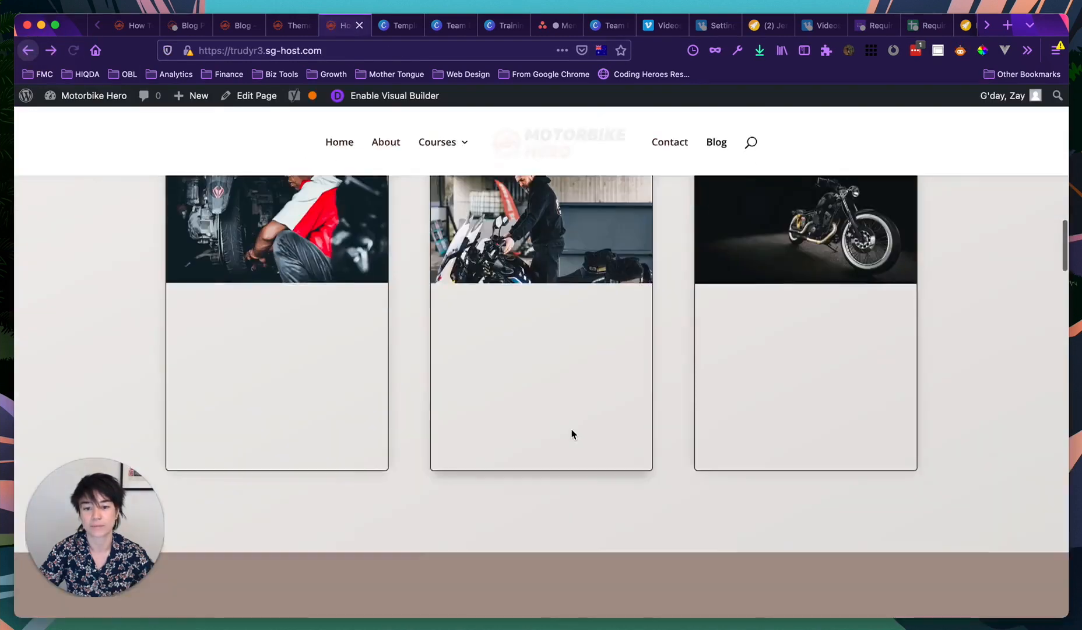
Look through the home page from the hero and About Us sections to the courses, video and blog sections.
scroll(515, 383, "up", 5)
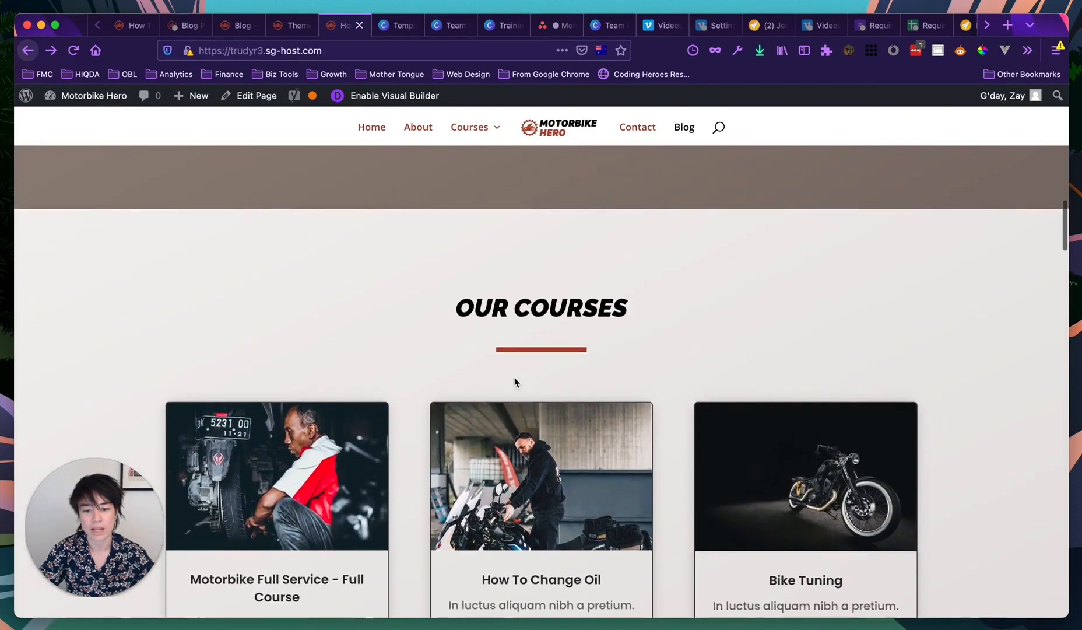
scroll(512, 402, "down", 3)
scroll(507, 436, "up", 4)
scroll(506, 436, "up", 10)
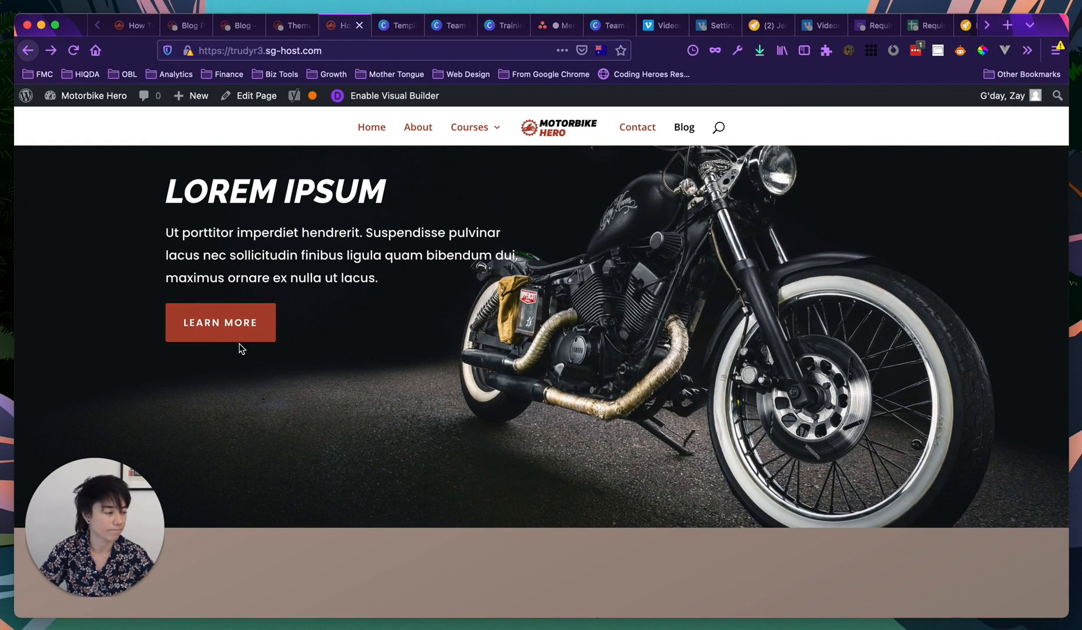
scroll(228, 295, "up", 3)
scroll(229, 295, "down", 3)
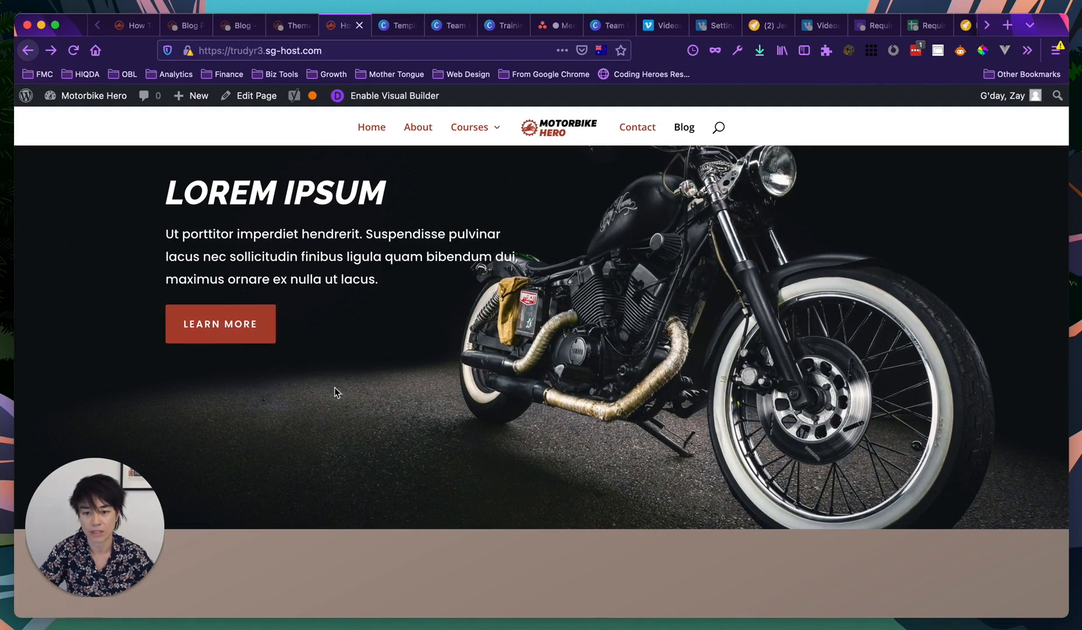
scroll(335, 387, "down", 8)
scroll(334, 387, "down", 3)
scroll(334, 387, "up", 3)
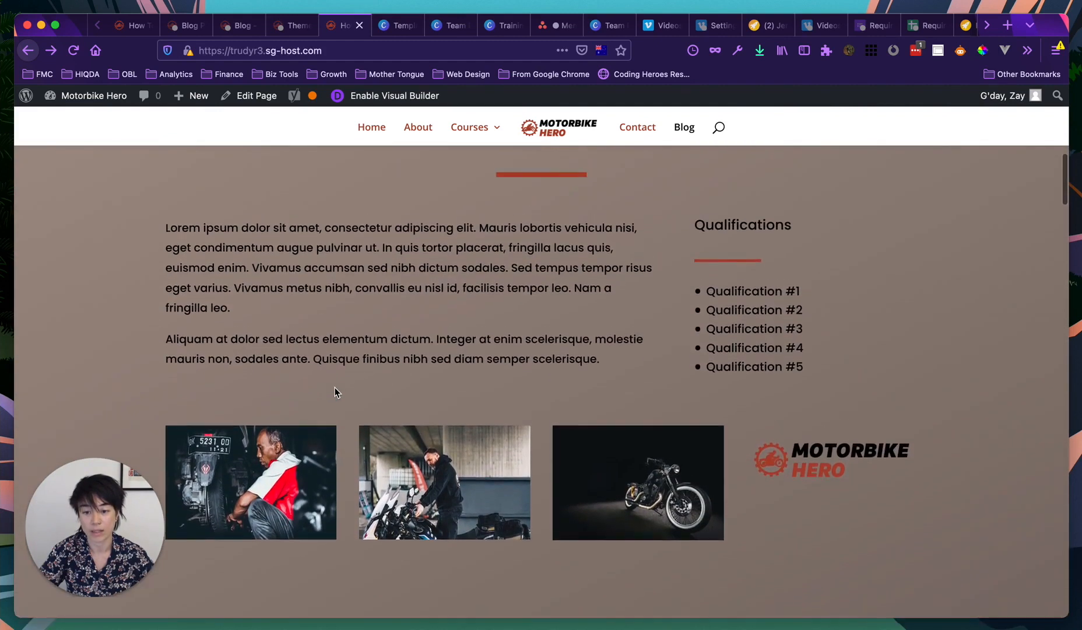
scroll(349, 290, "down", 10)
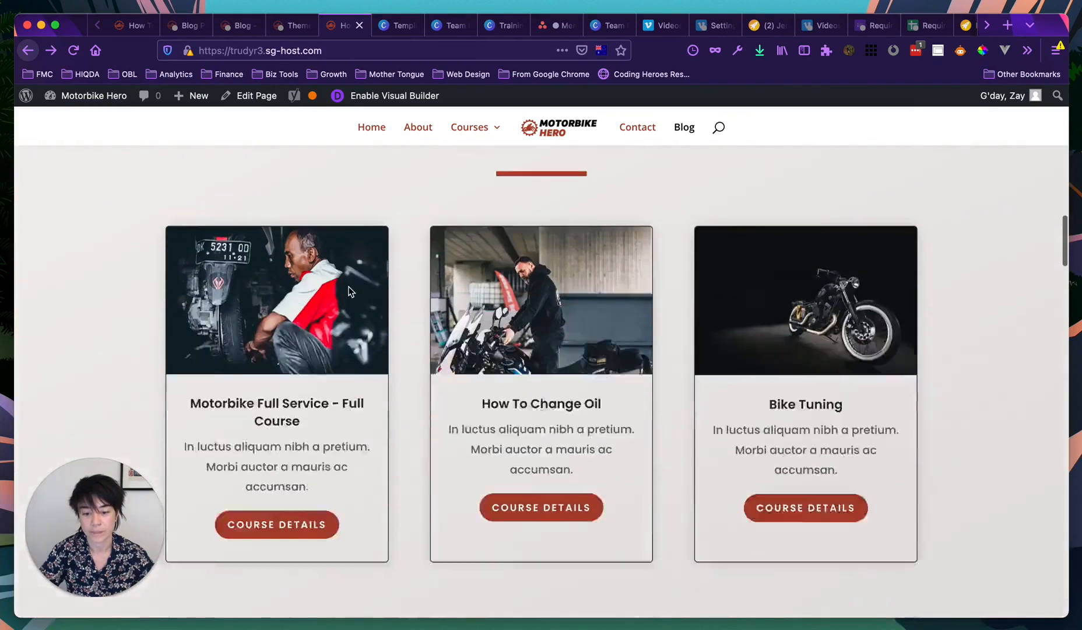
scroll(348, 292, "down", 12)
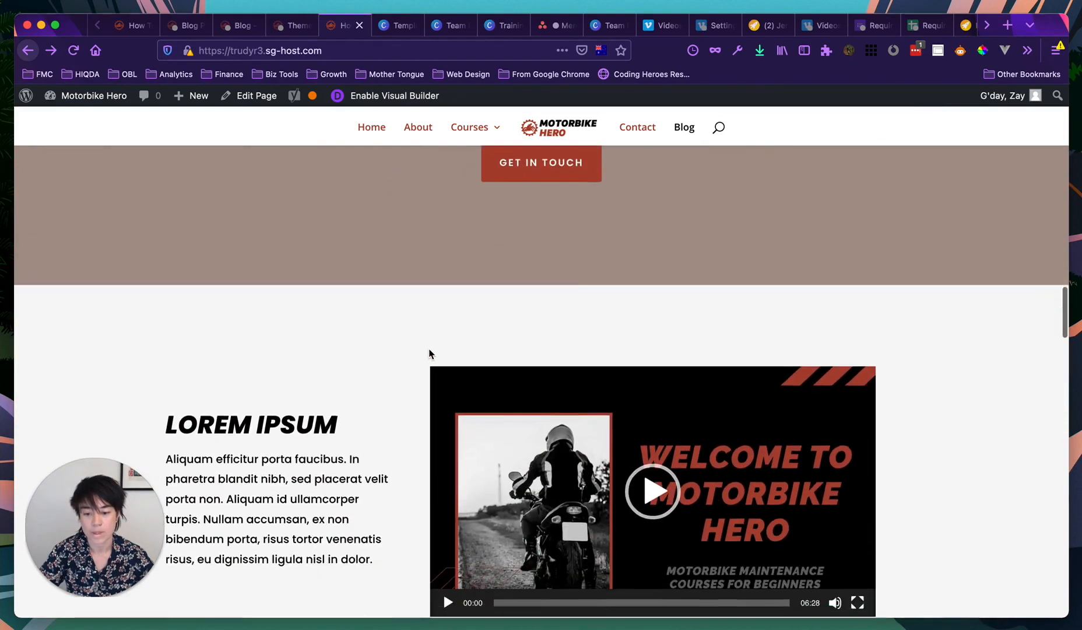
scroll(429, 353, "down", 12)
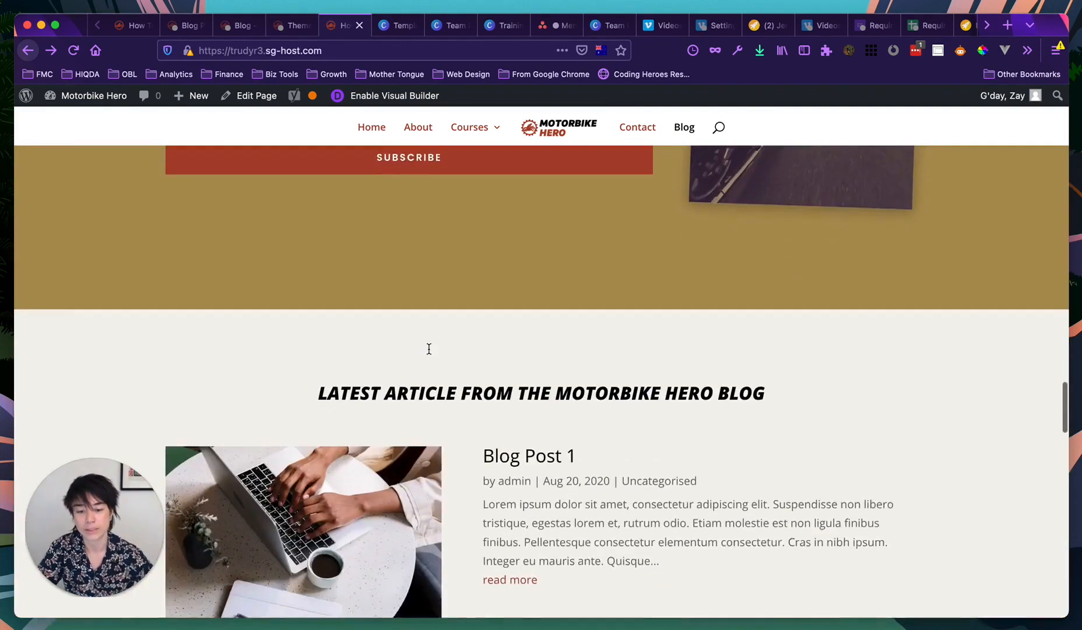
scroll(429, 349, "down", 12)
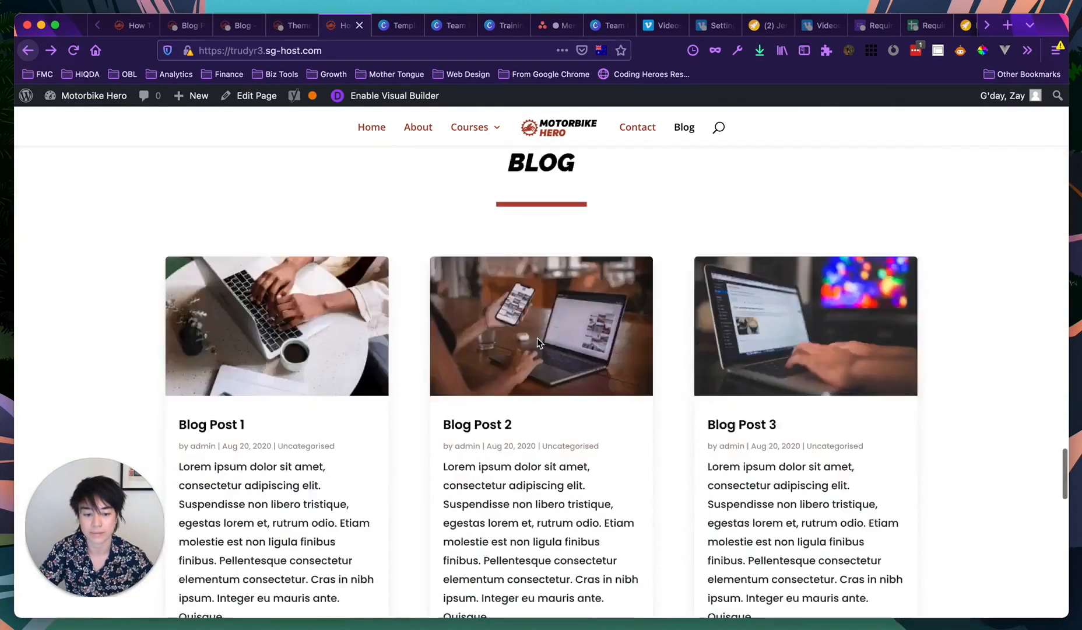
scroll(537, 338, "down", 5)
scroll(537, 339, "up", 12)
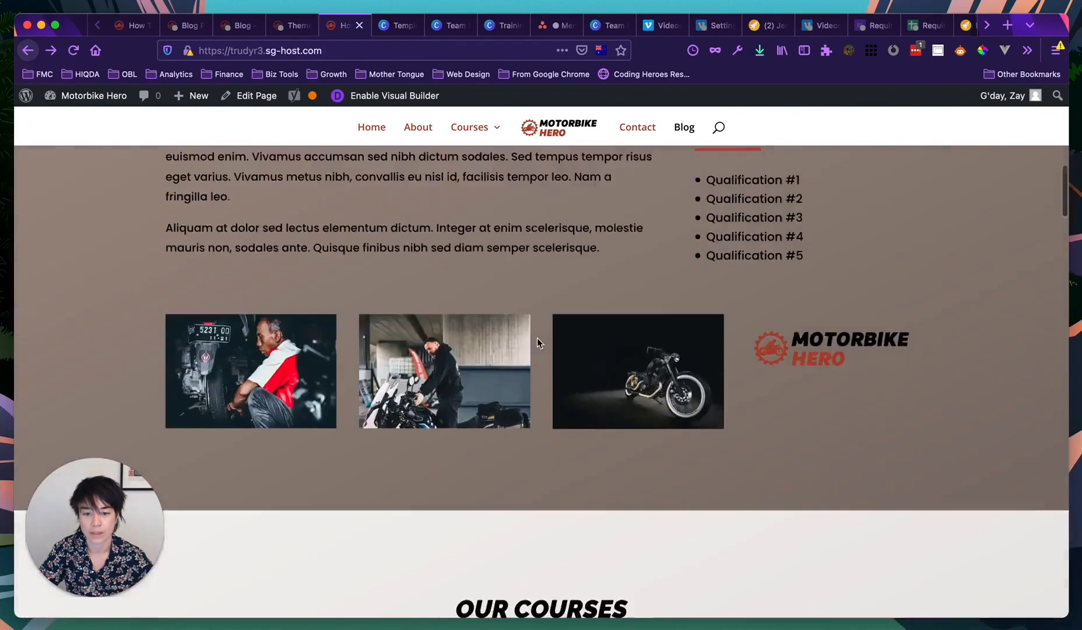
scroll(536, 339, "up", 6)
scroll(466, 373, "down", 2)
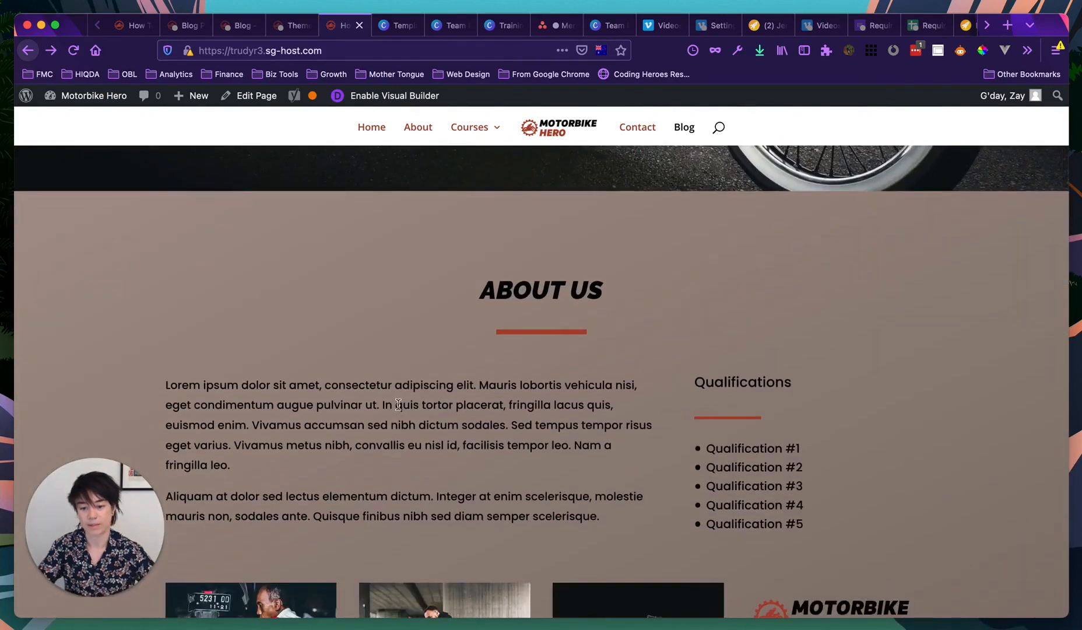
scroll(414, 350, "up", 1)
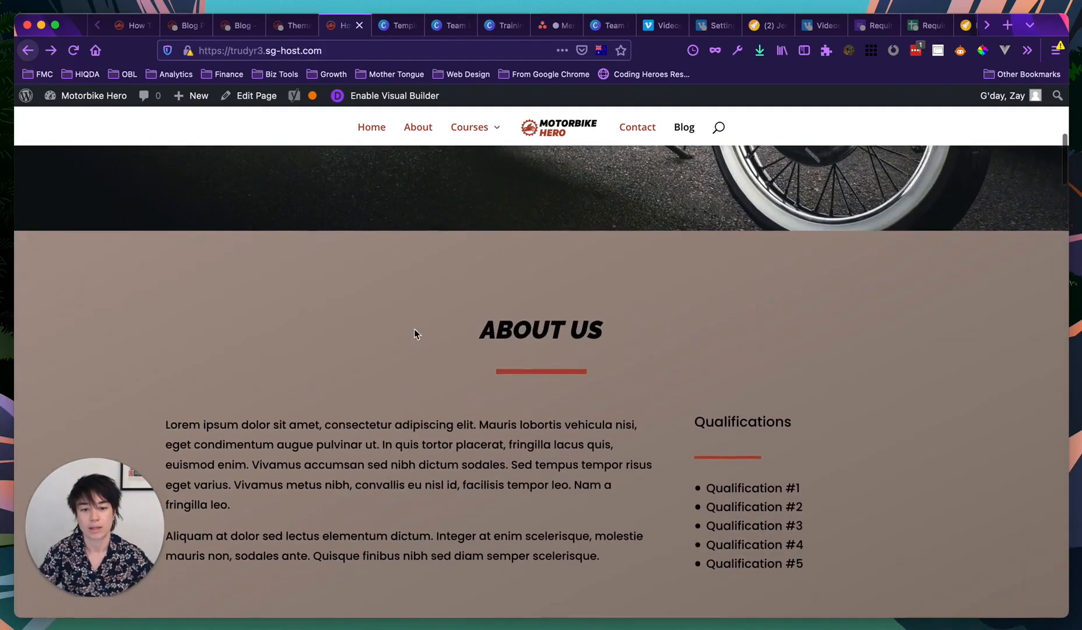
Enable the Visual Builder on the home page and open the settings of the main About Us text module.
left_click(369, 96)
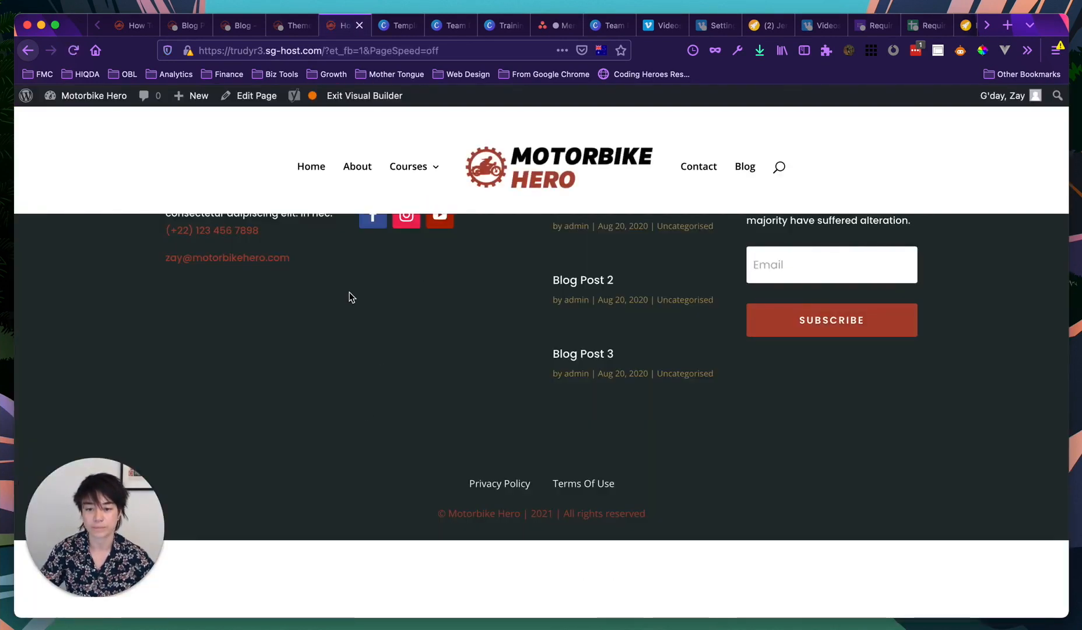
scroll(379, 513, "down", 10)
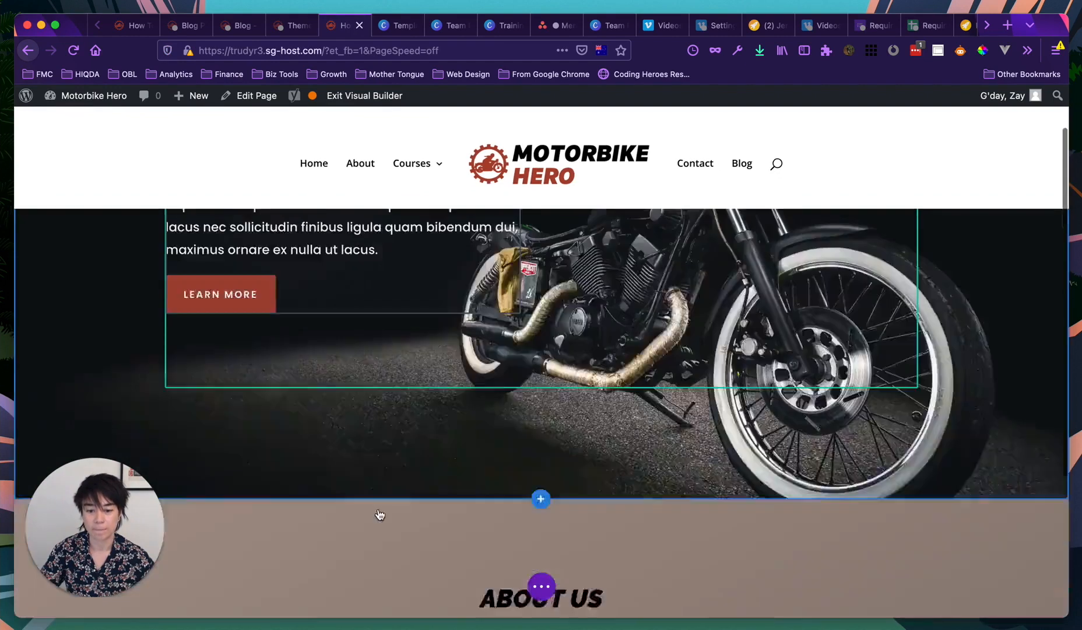
scroll(356, 408, "down", 2)
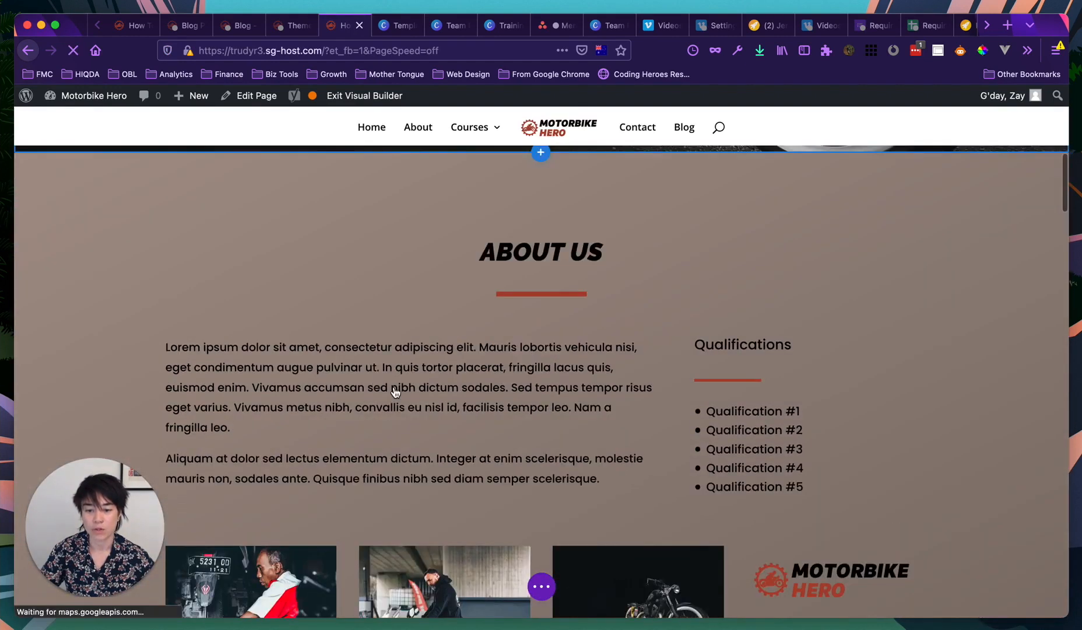
mouse_move(352, 390)
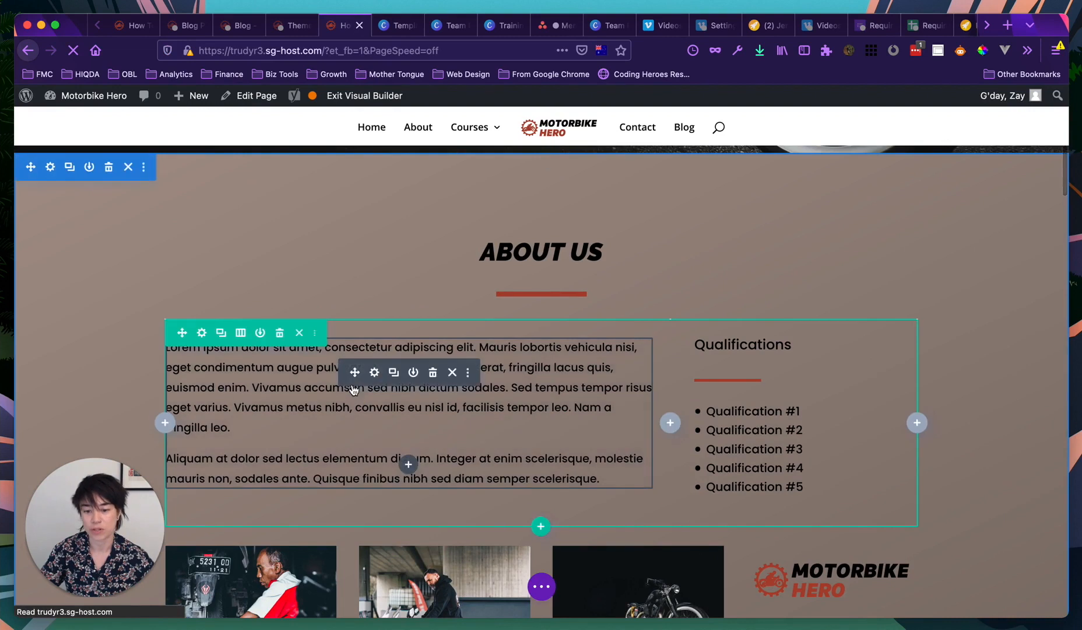
left_click(375, 374)
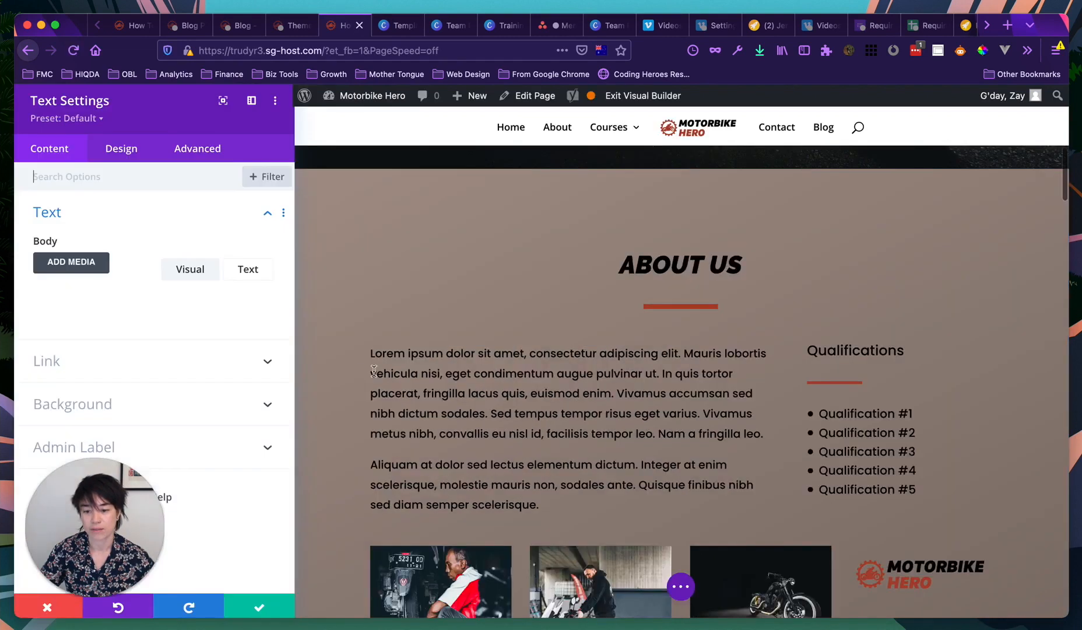
Replace the "Sed tempus" sentence in the About Us text with "If you like repairing your motorbike, check out our online course, How To Change Oil.".
scroll(137, 415, "down", 2)
scroll(137, 415, "down", 3)
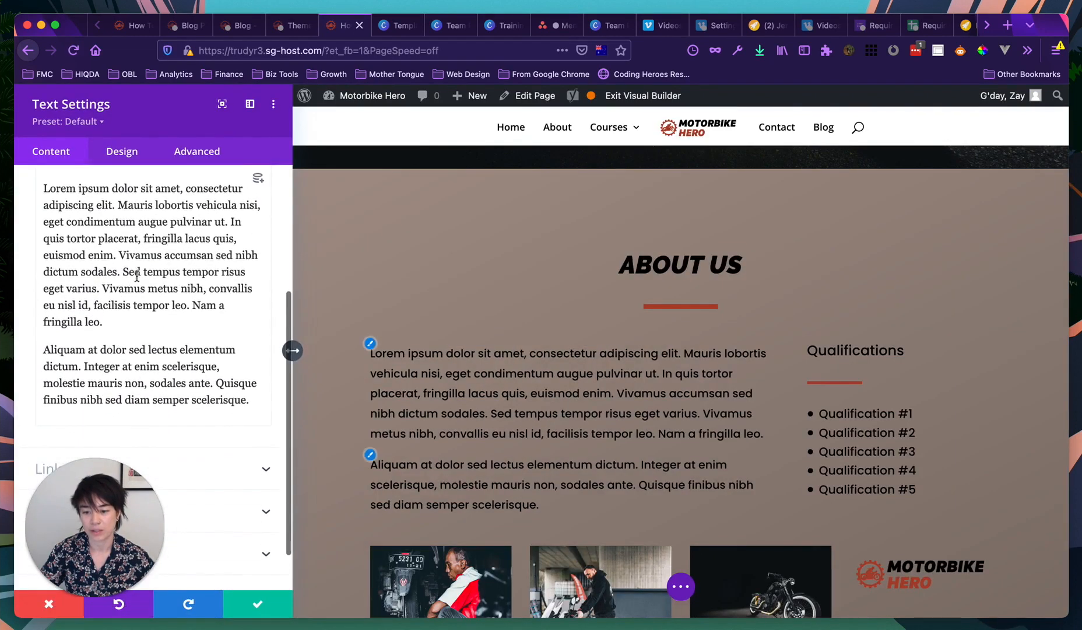
left_click_drag(124, 272, 98, 288)
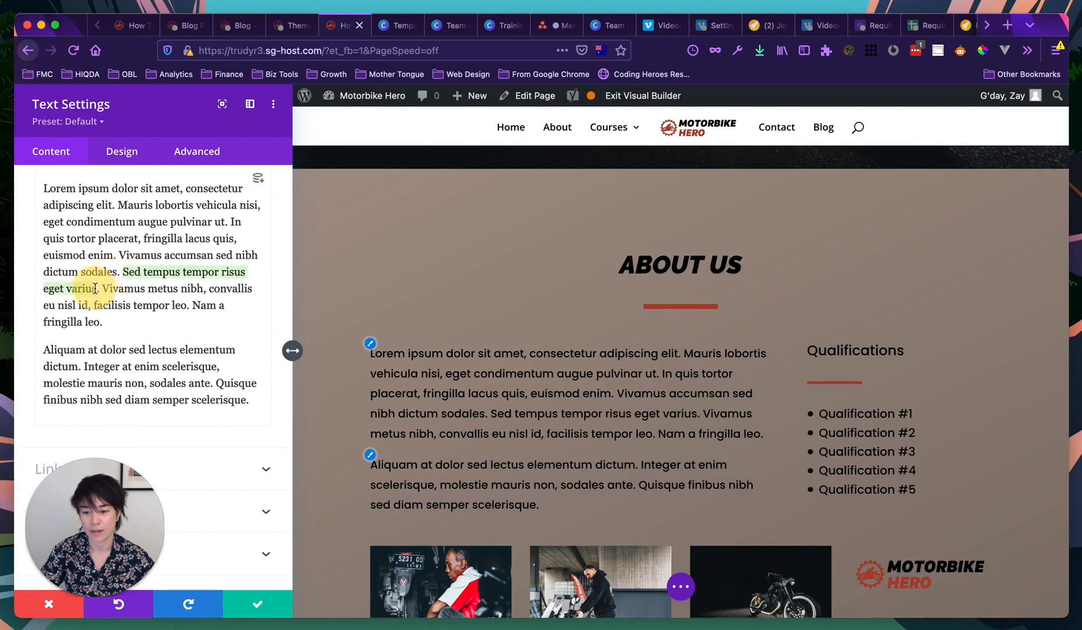
type("If you like ")
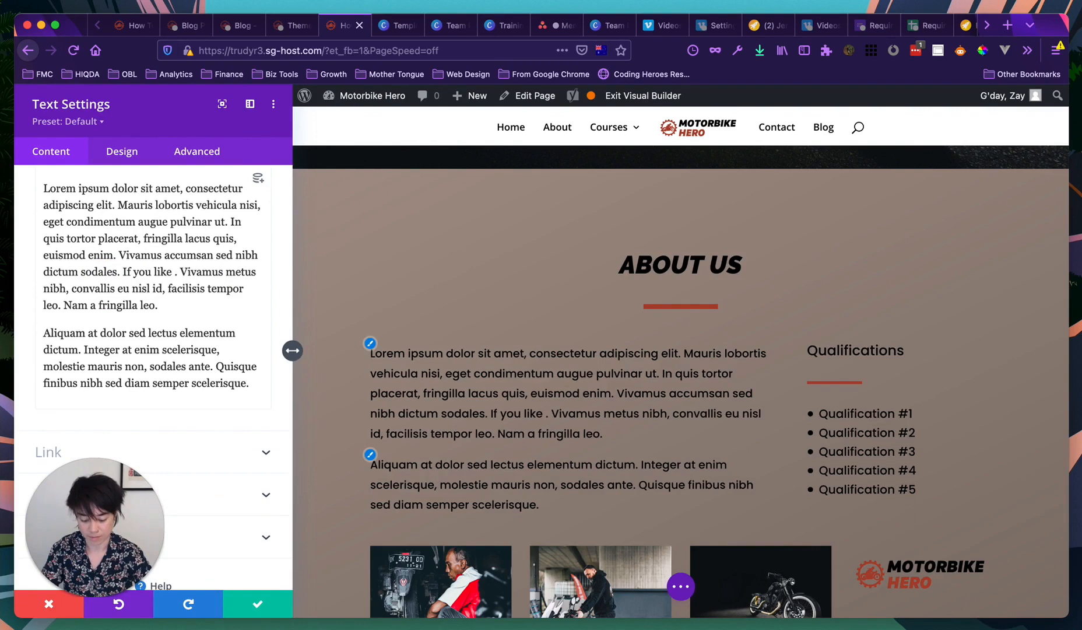
type("repairing your motorbike,")
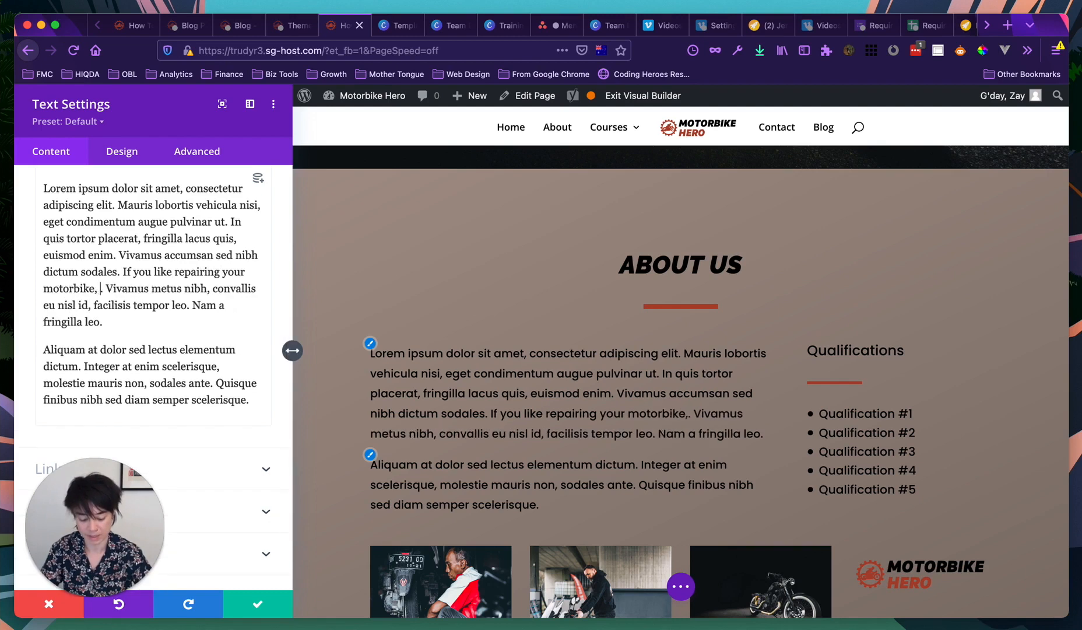
type(" check out ou")
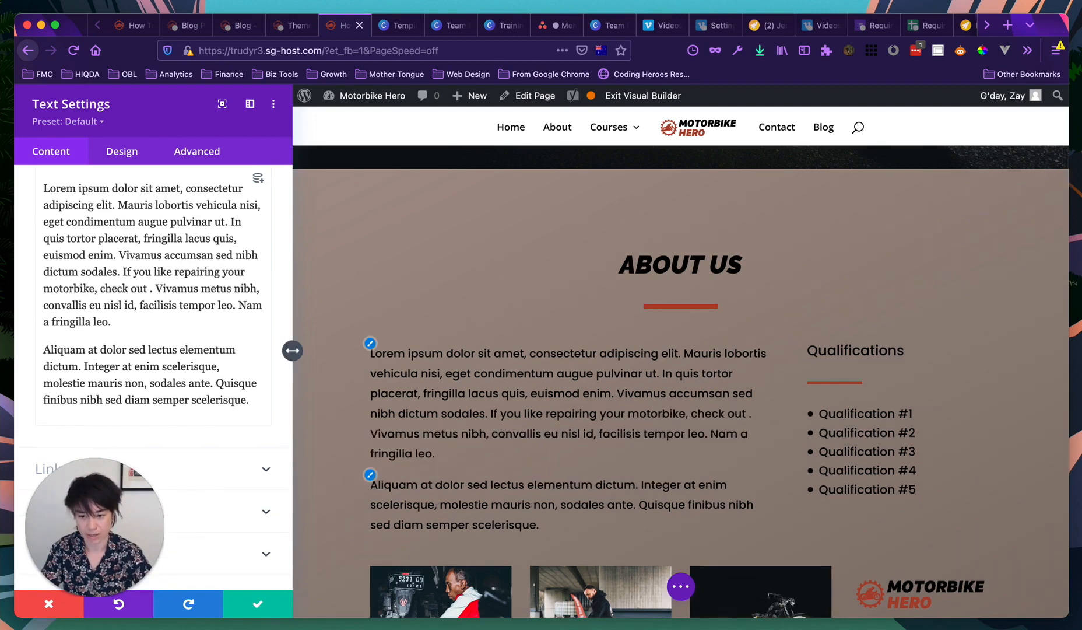
type("r online course")
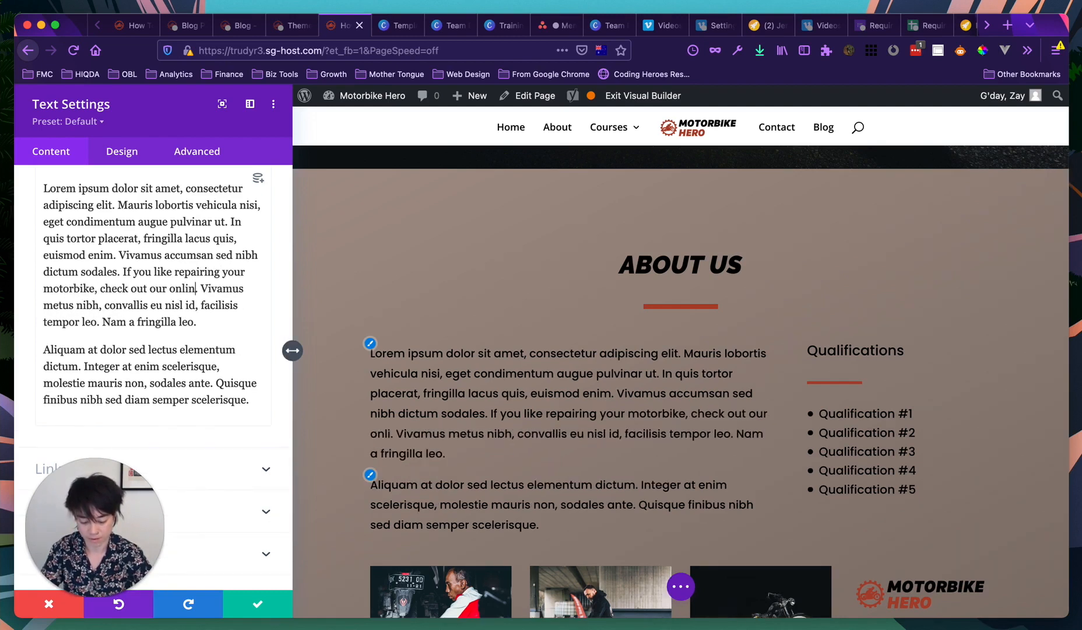
type(", How To Chan")
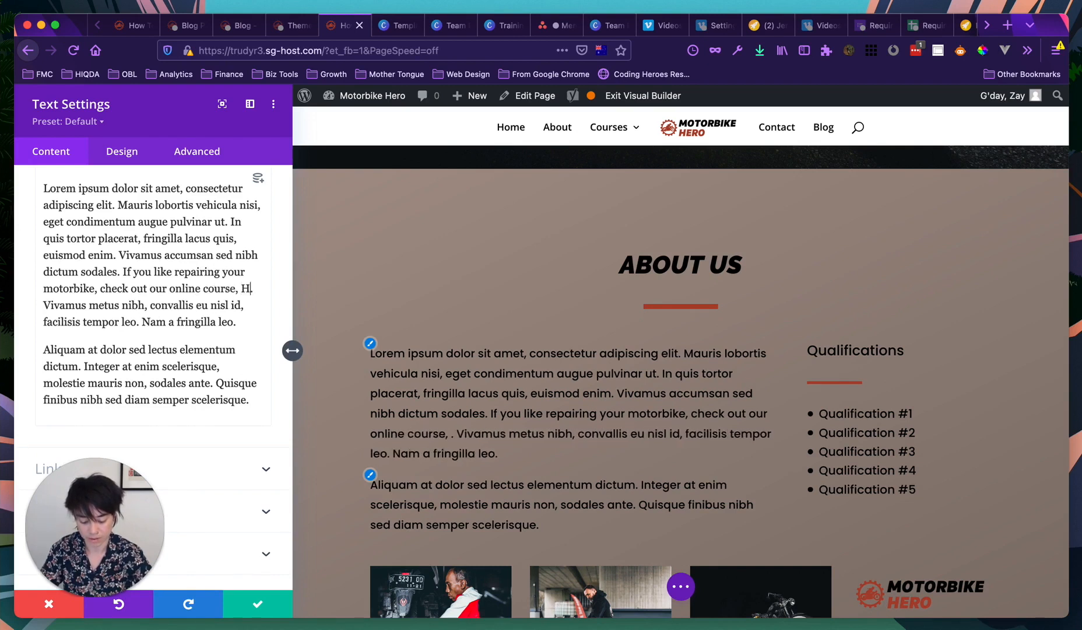
type("ge Oil. Vivamus metus nibh,")
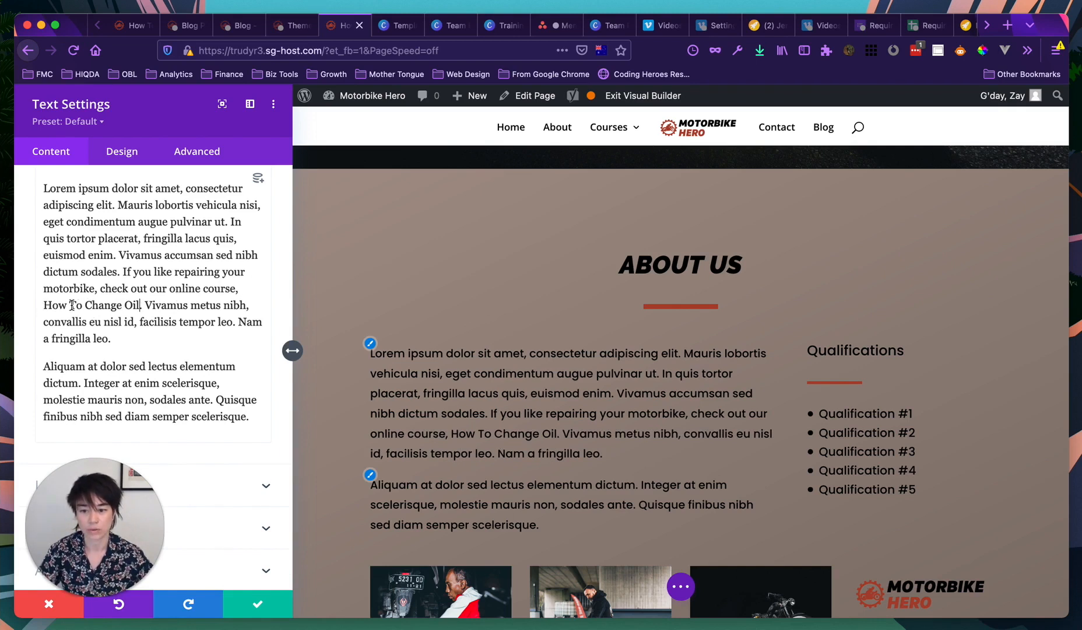
scroll(140, 301, "up", 1)
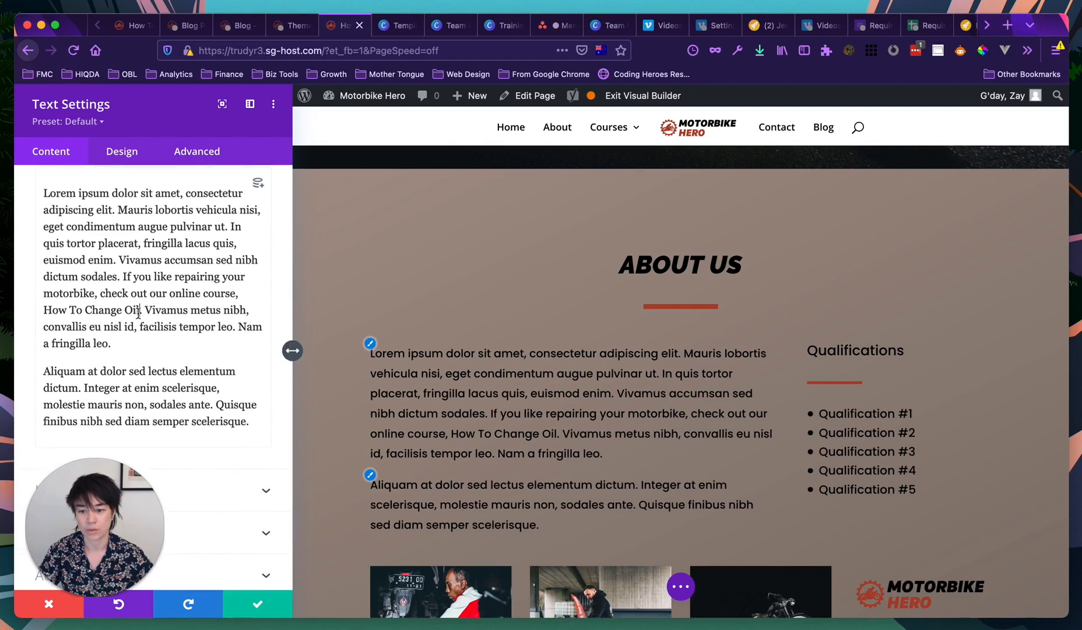
left_click_drag(139, 311, 48, 316)
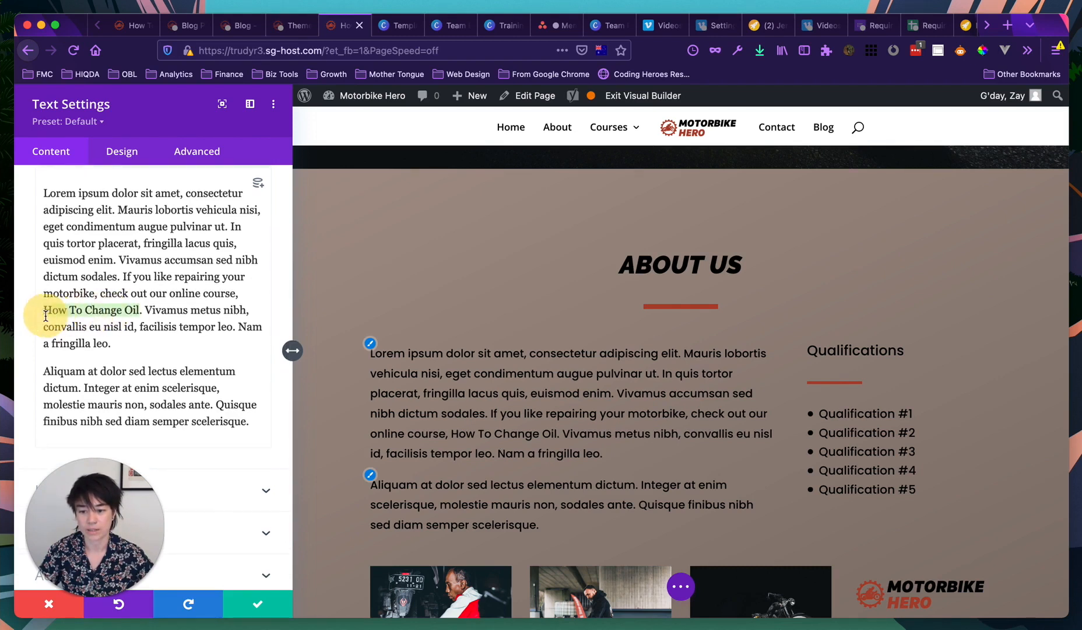
scroll(140, 268, "up", 5)
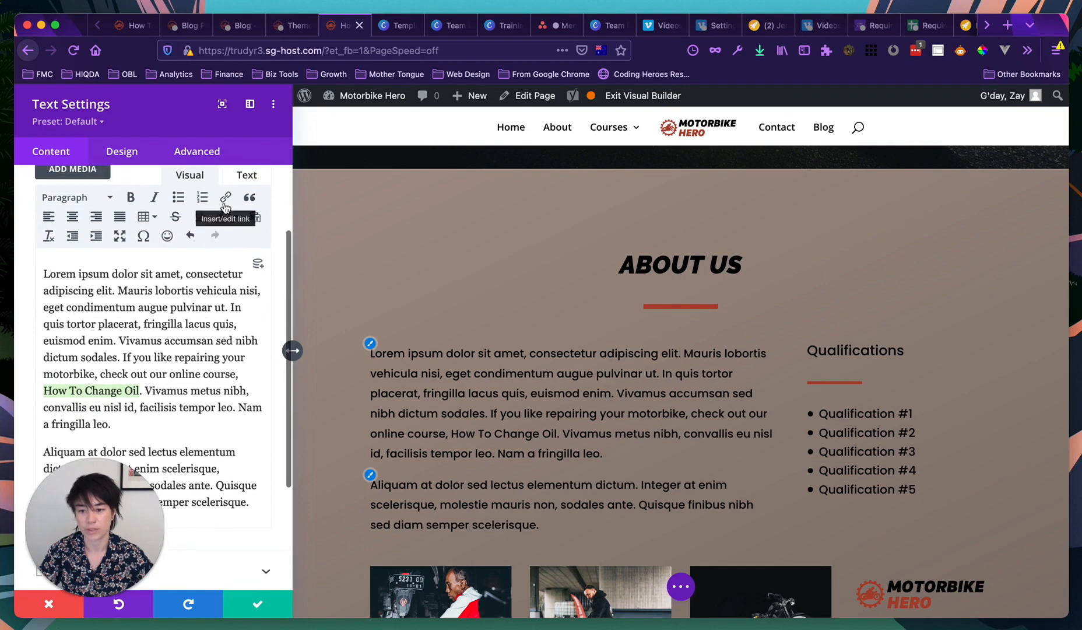
left_click(226, 200)
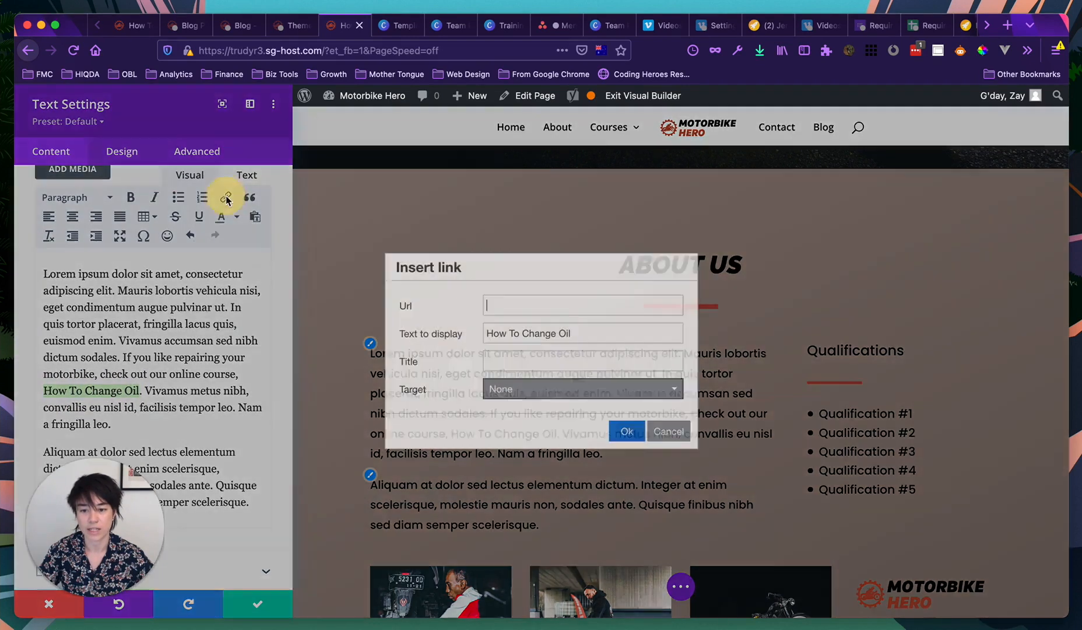
right_click(505, 302)
left_click(534, 359)
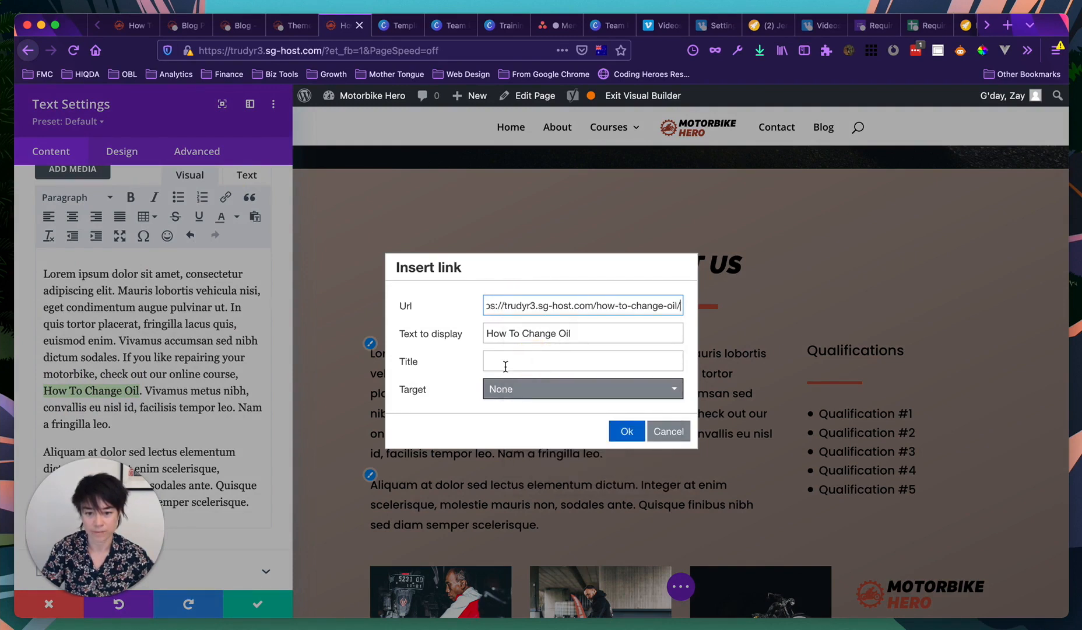
Set the link's title to "How To Change Oil Course", keep its target as None, and insert the link.
triple_click(529, 334)
key("super+c")
left_click(528, 359)
key("super+v")
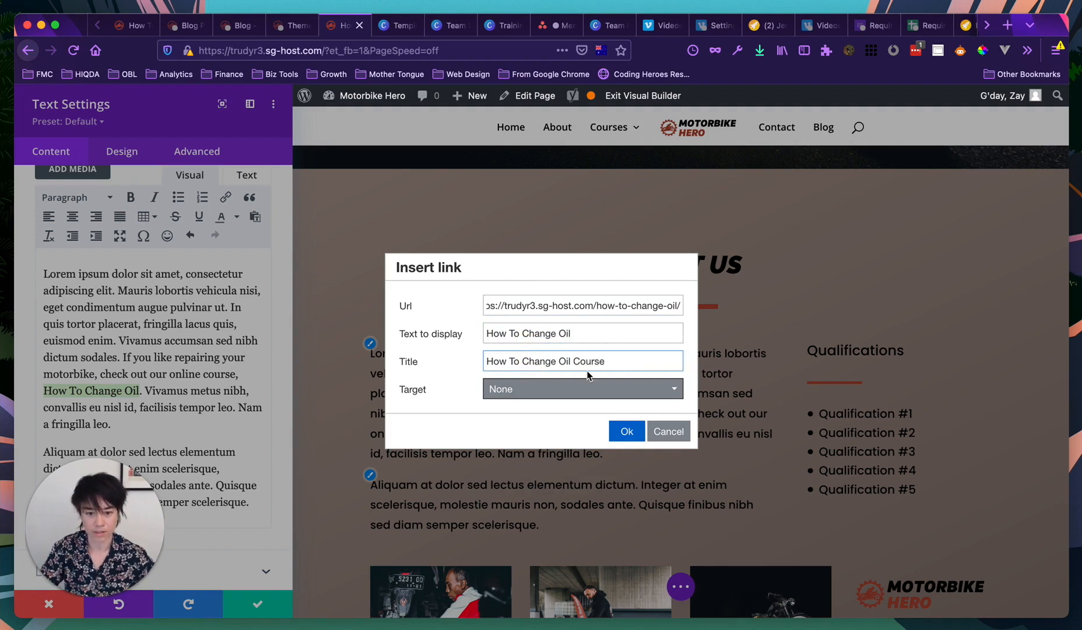
left_click(520, 387)
left_click(429, 402)
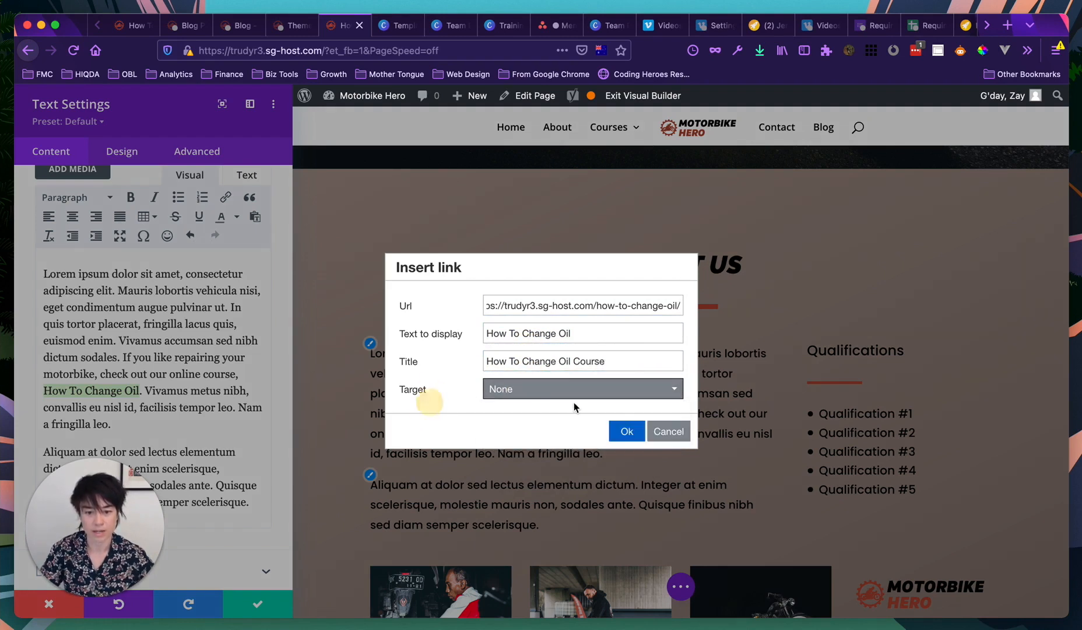
left_click(622, 430)
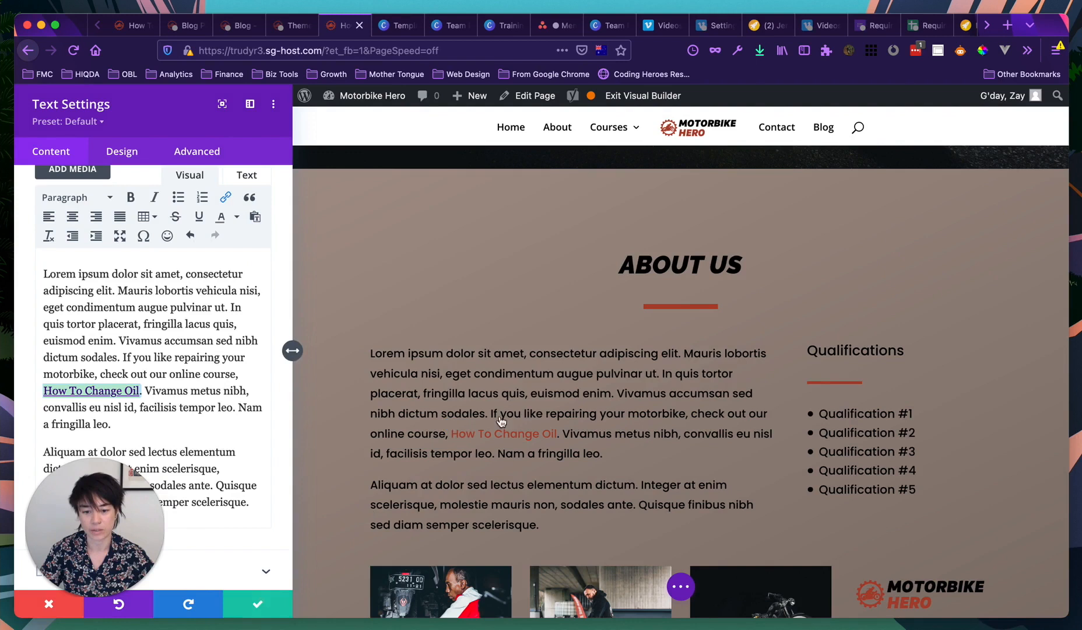
Link the How To Change Oil card's image in Our Courses to the How To Change Oil page and save the image settings.
scroll(459, 412, "down", 3)
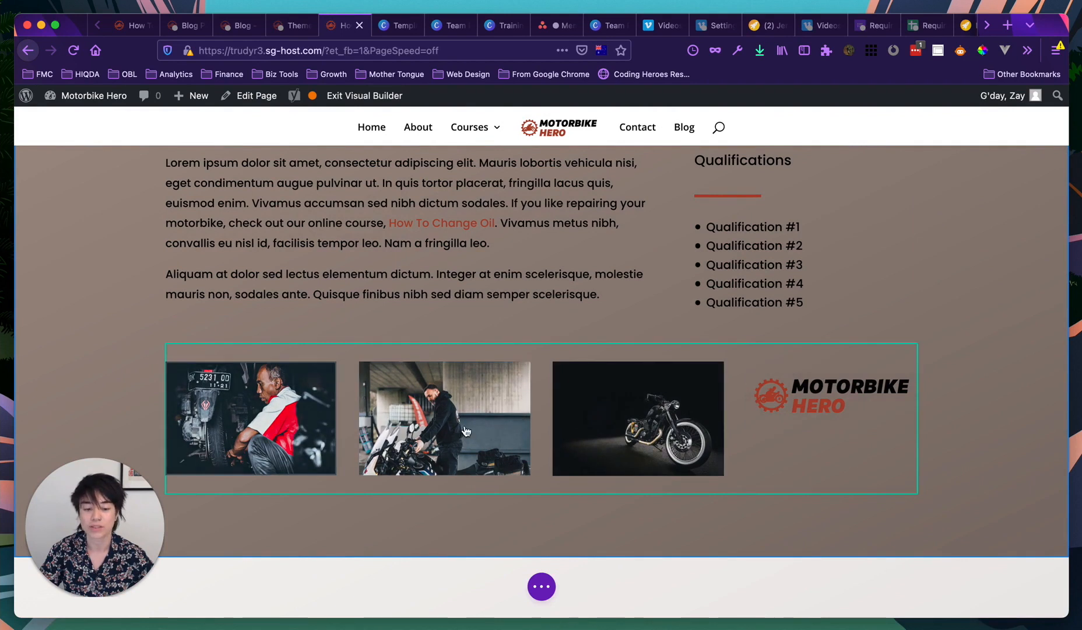
scroll(535, 450, "down", 3)
scroll(536, 450, "down", 6)
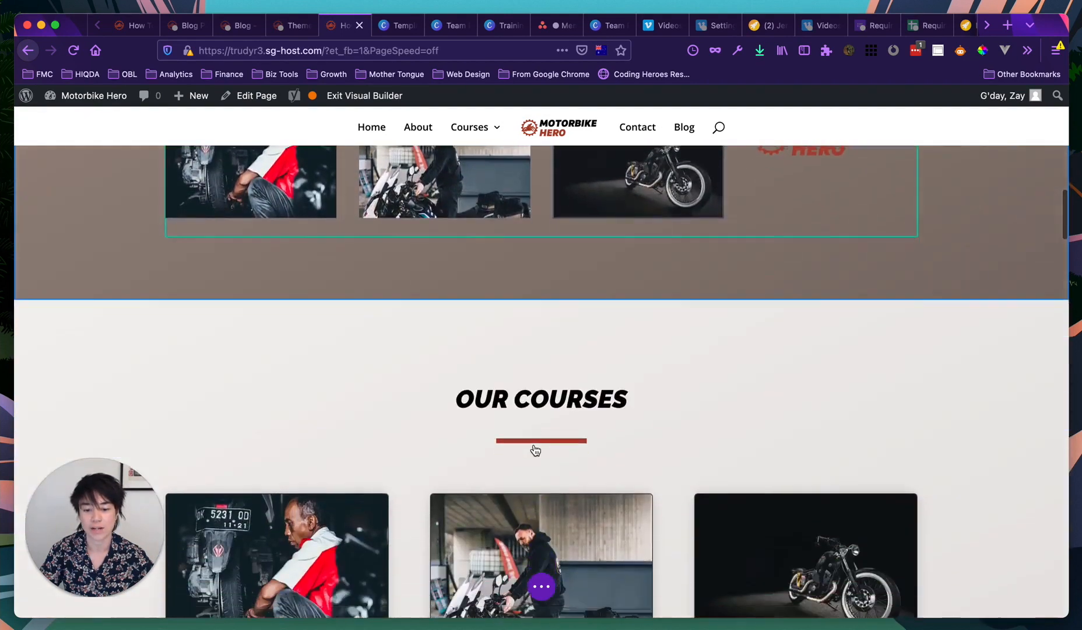
scroll(230, 362, "up", 1)
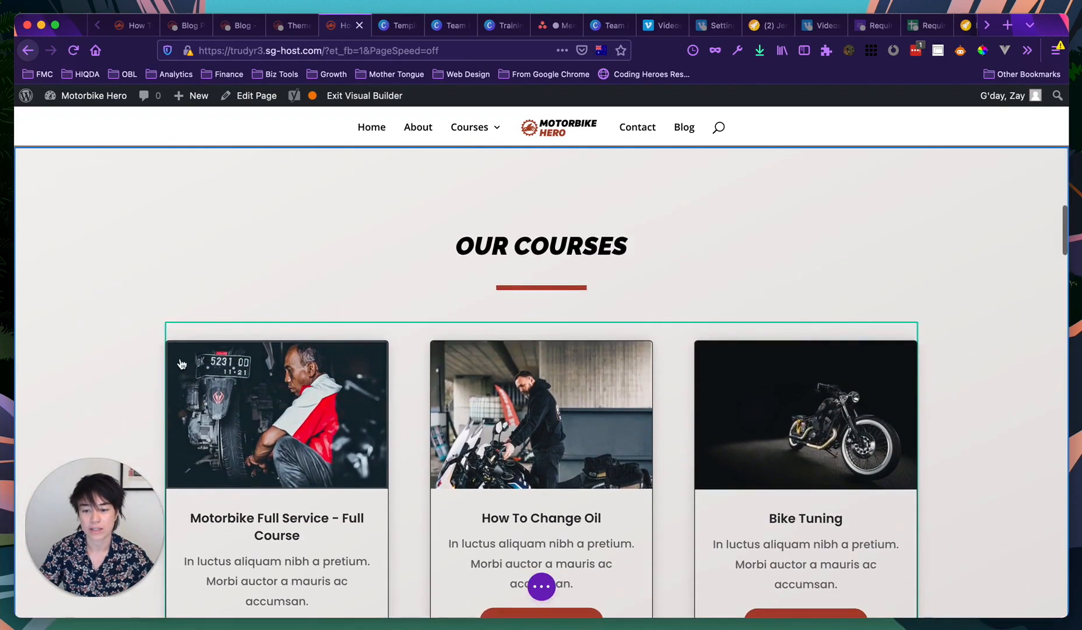
scroll(134, 350, "down", 2)
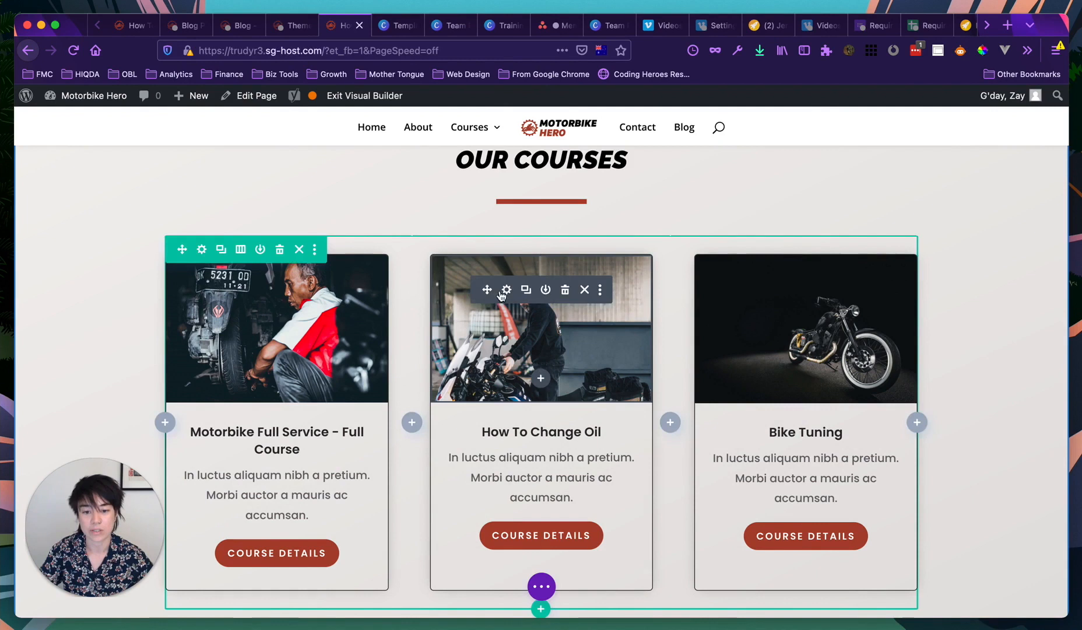
left_click(507, 290)
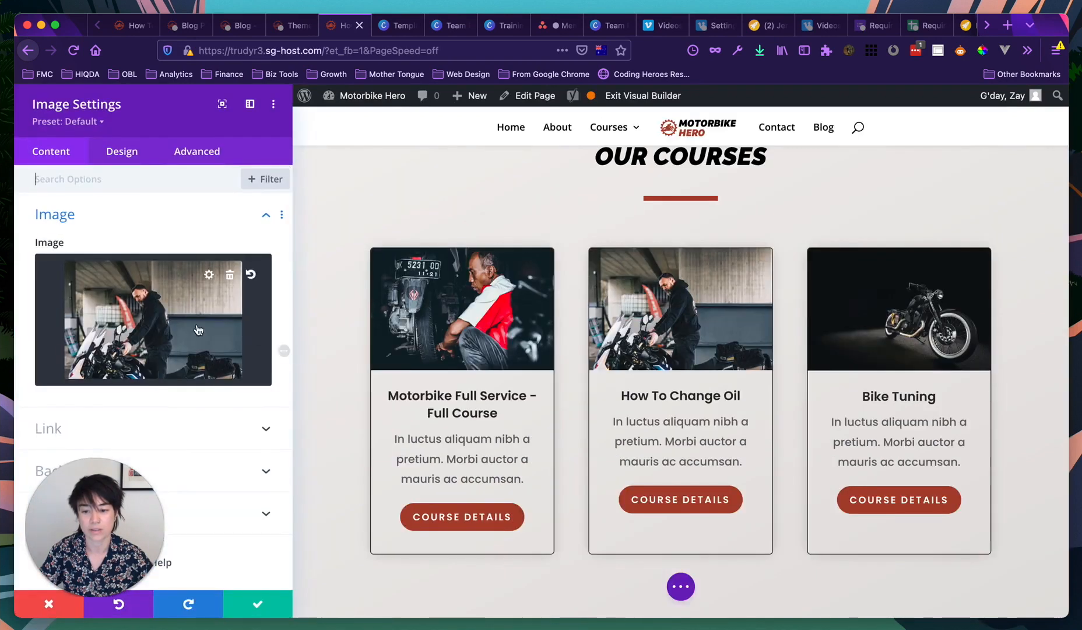
left_click_drag(102, 503, 1002, 518)
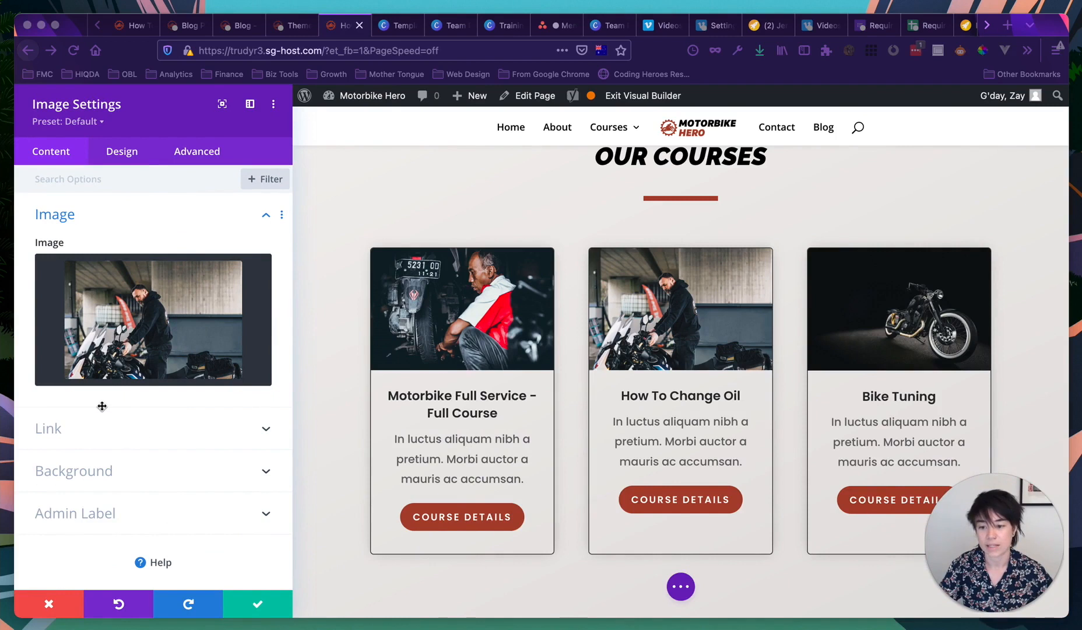
left_click(138, 433)
left_click(159, 430)
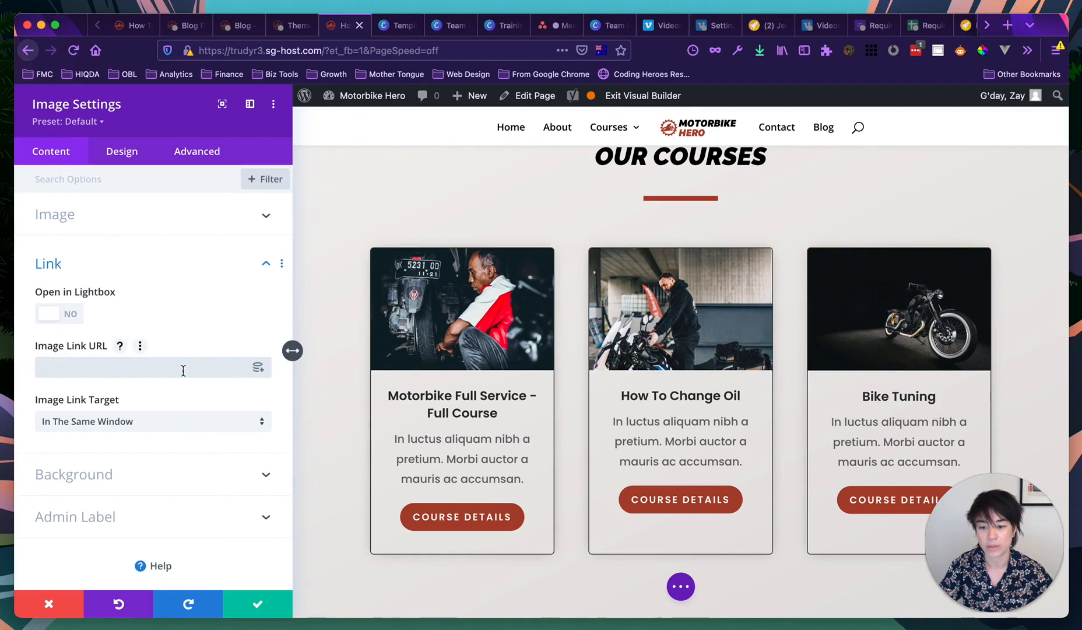
left_click(258, 374)
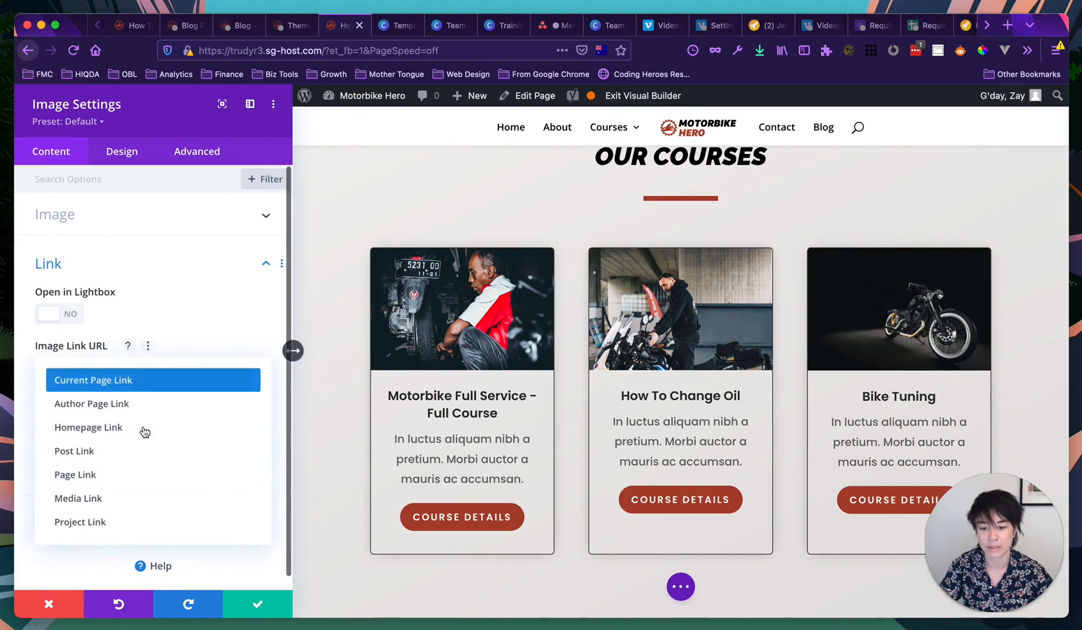
left_click(89, 475)
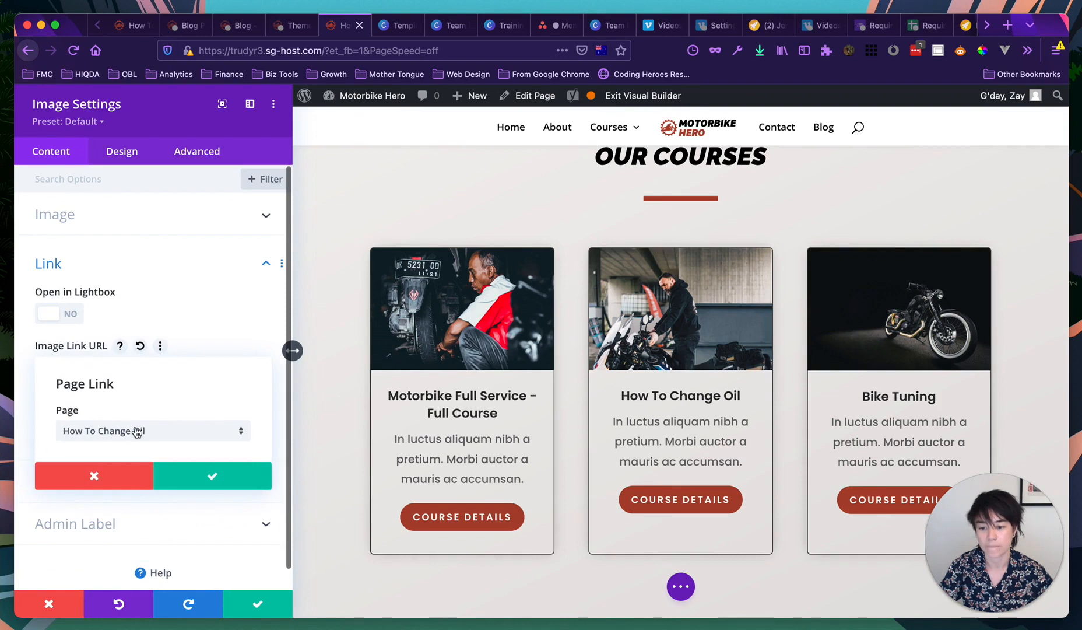
left_click(198, 474)
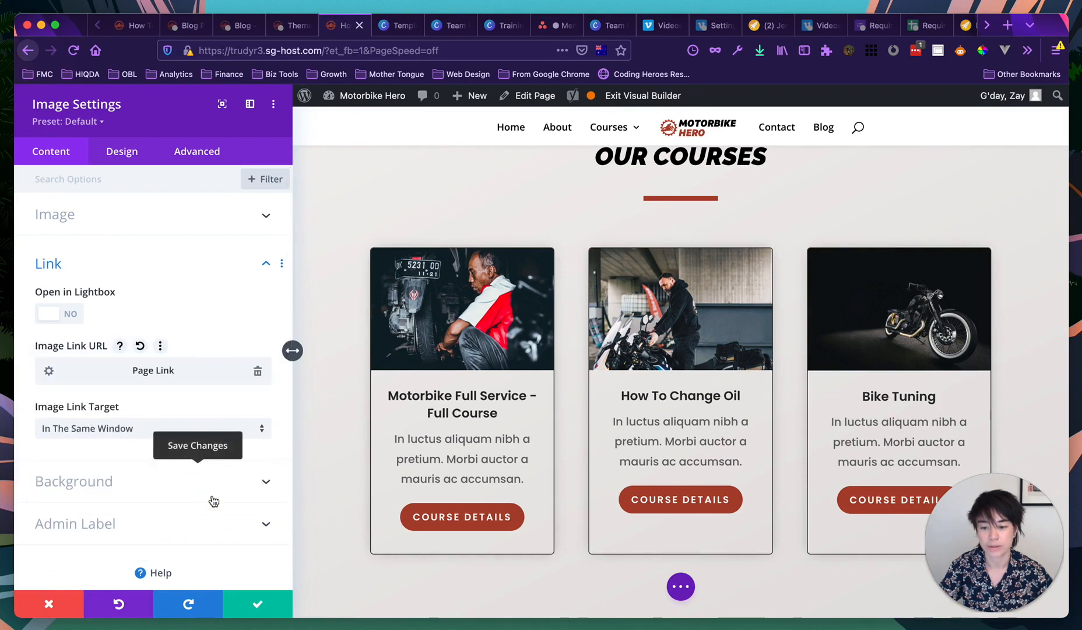
left_click(258, 604)
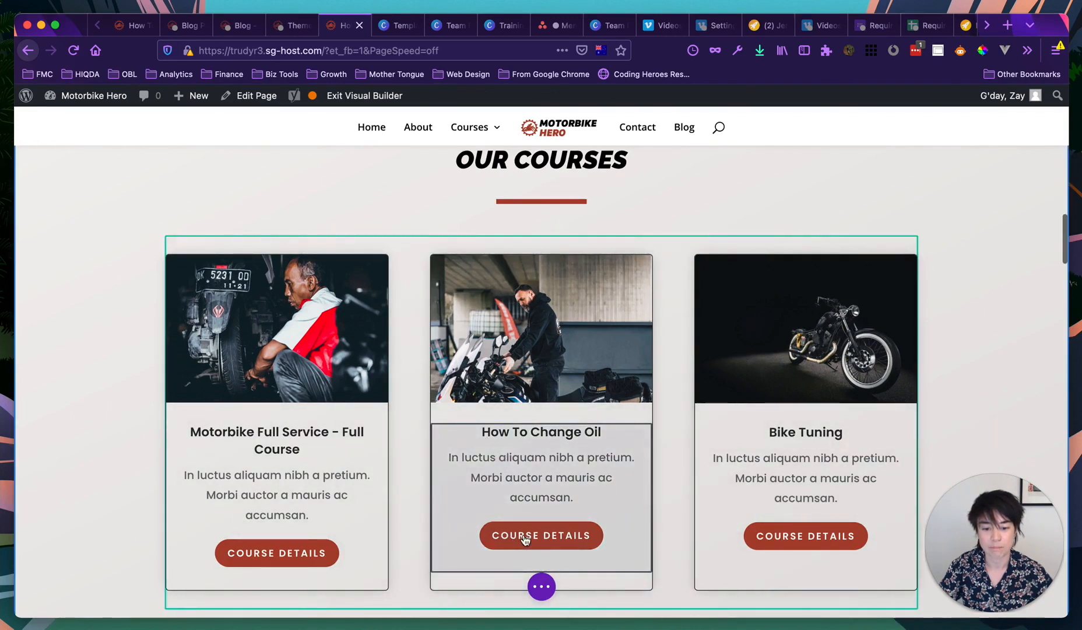
Set the module link of the How To Change Oil card's call to action to the How To Change Oil page and save the module.
mouse_move(504, 479)
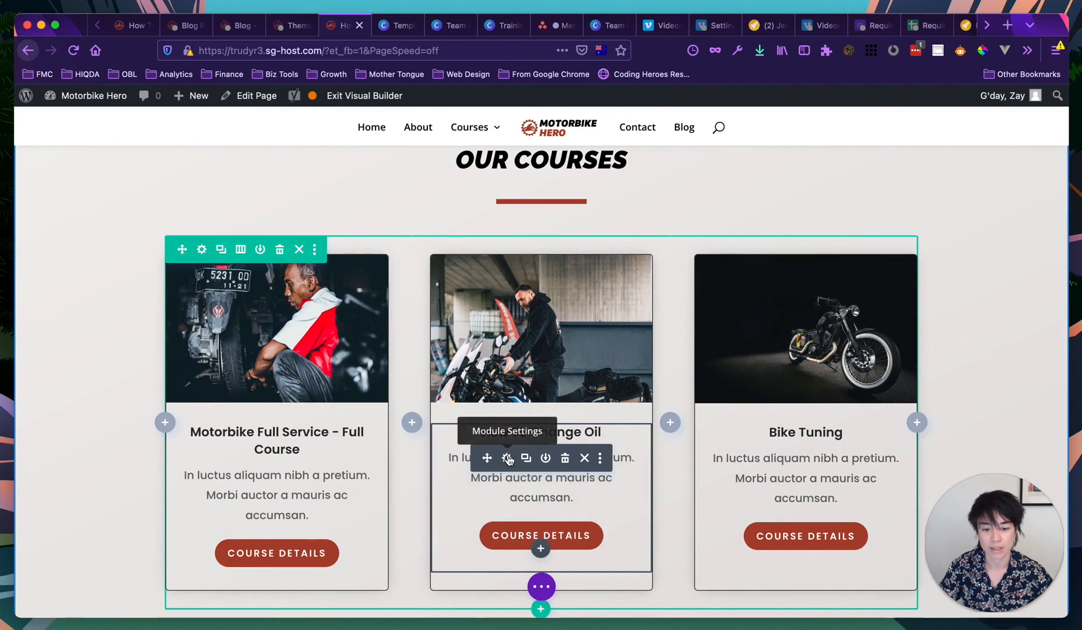
left_click(507, 458)
scroll(108, 473, "down", 3)
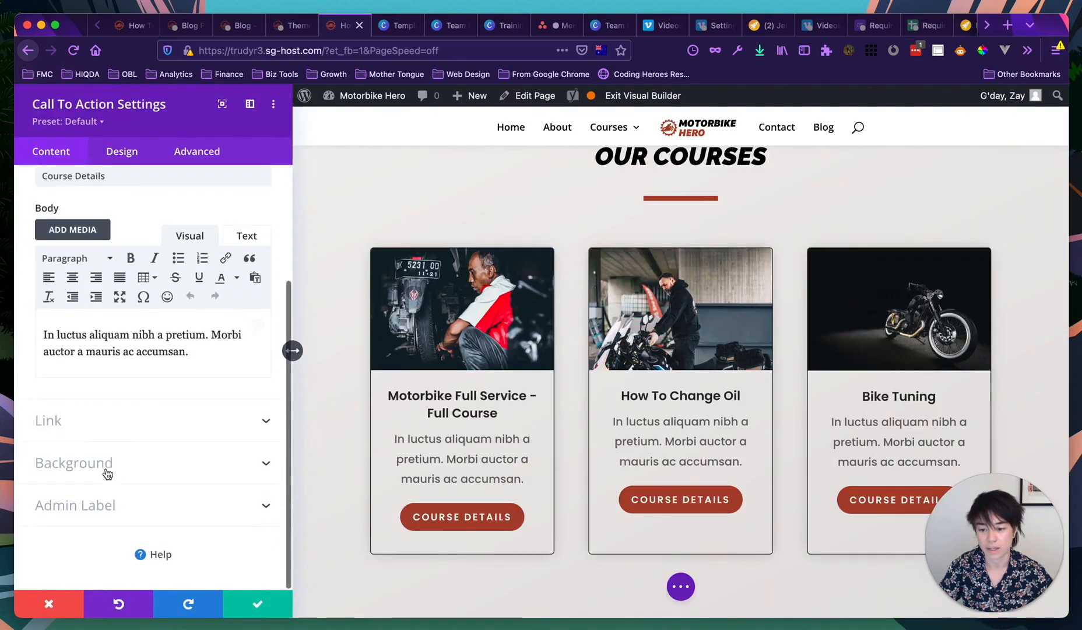
left_click(81, 421)
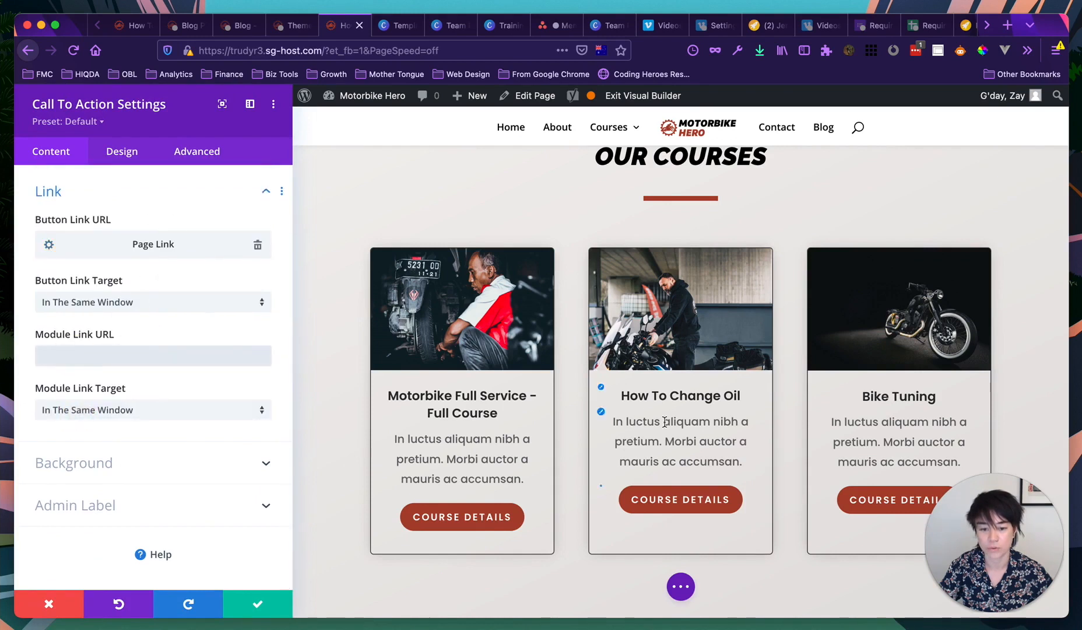
left_click(257, 356)
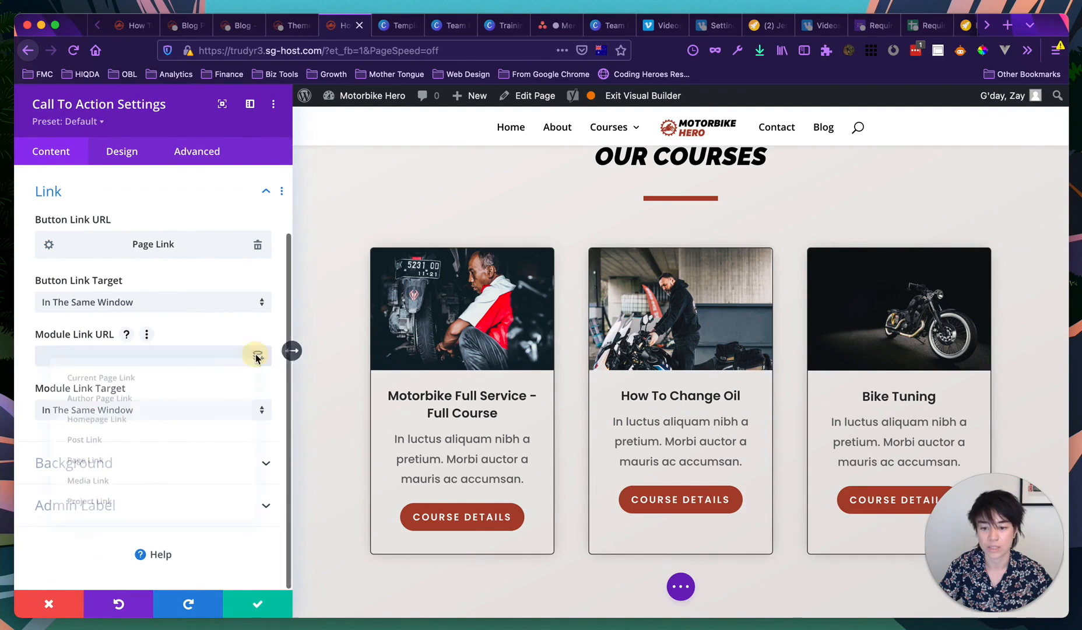
left_click(114, 465)
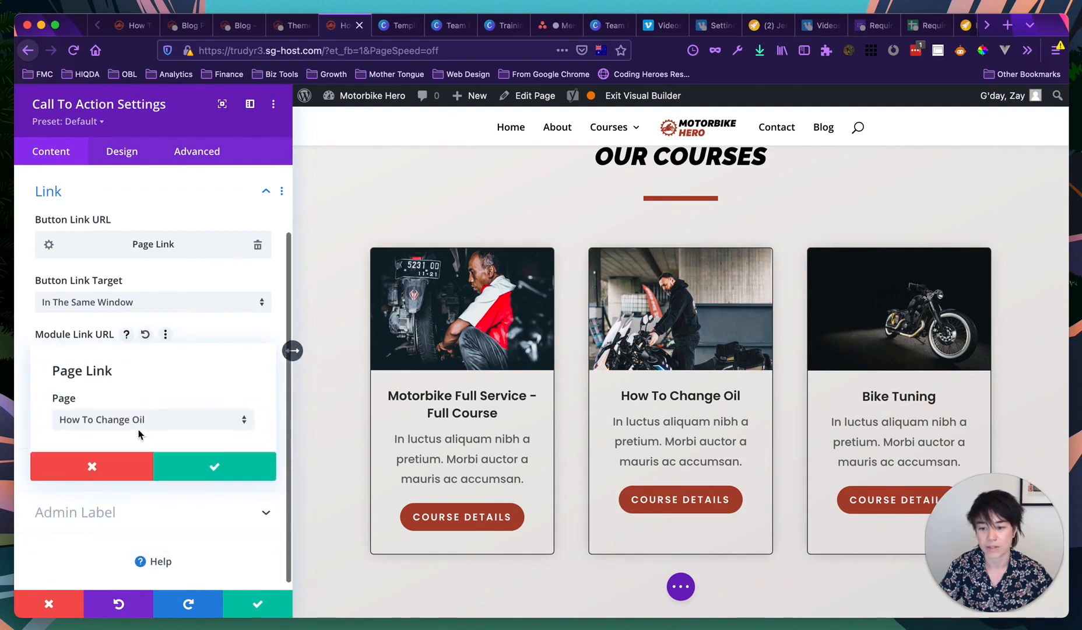
left_click(215, 474)
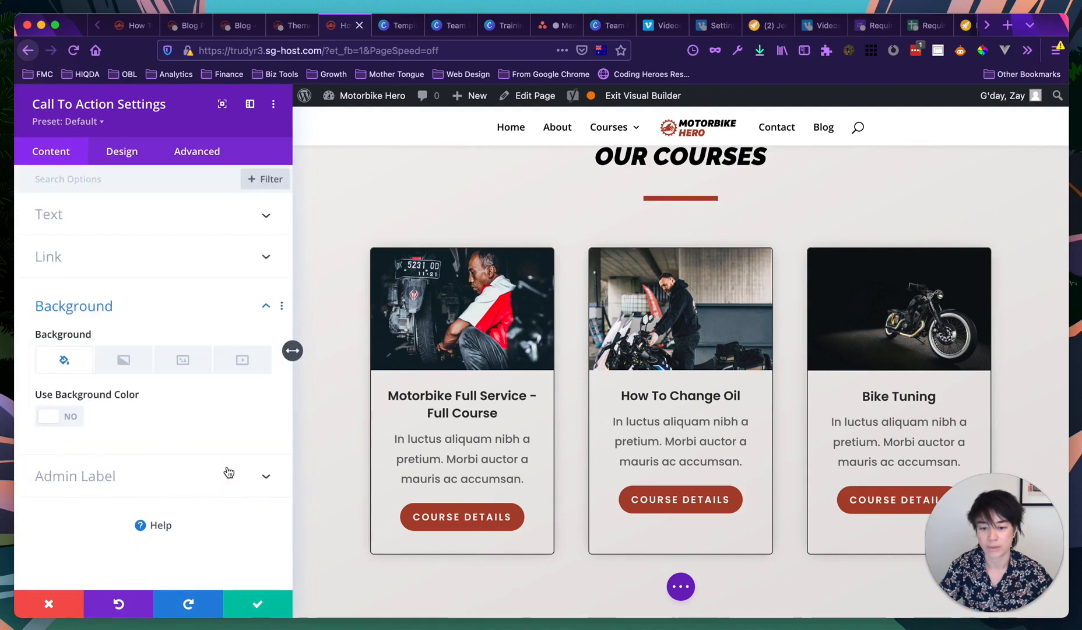
left_click(256, 595)
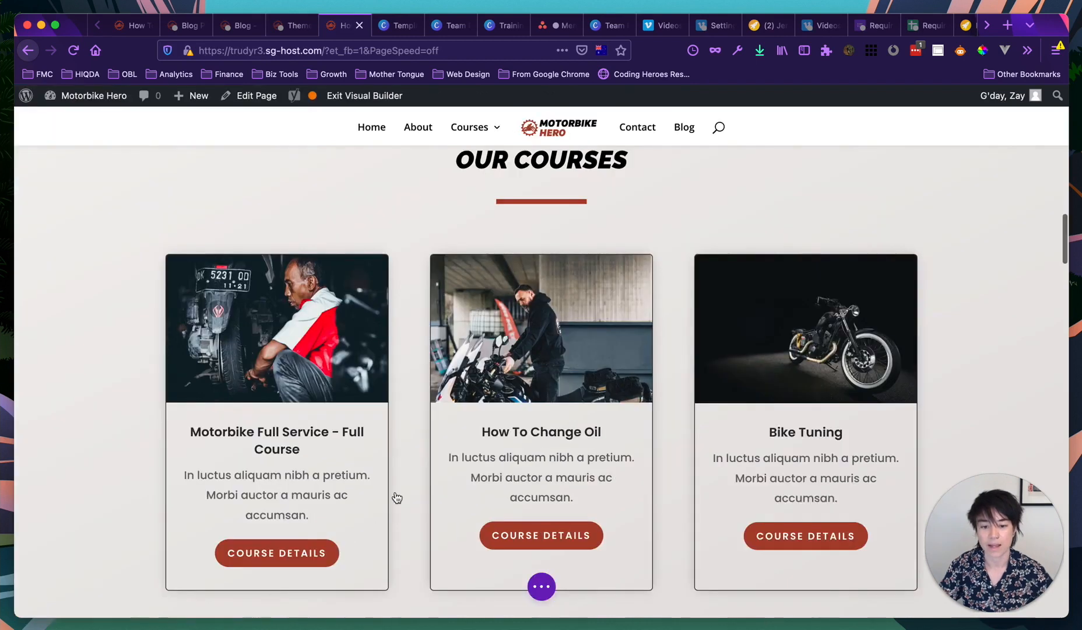
Link the middle column of the Our Courses row to the How To Change Oil page, and save the column and row settings.
scroll(350, 350, "down", 1)
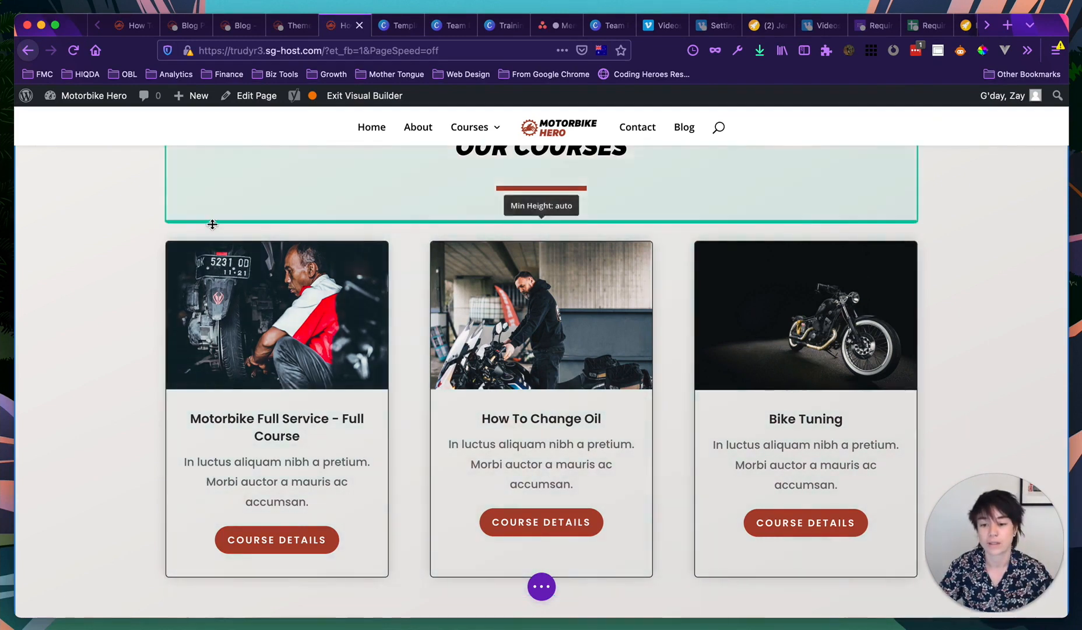
mouse_move(183, 231)
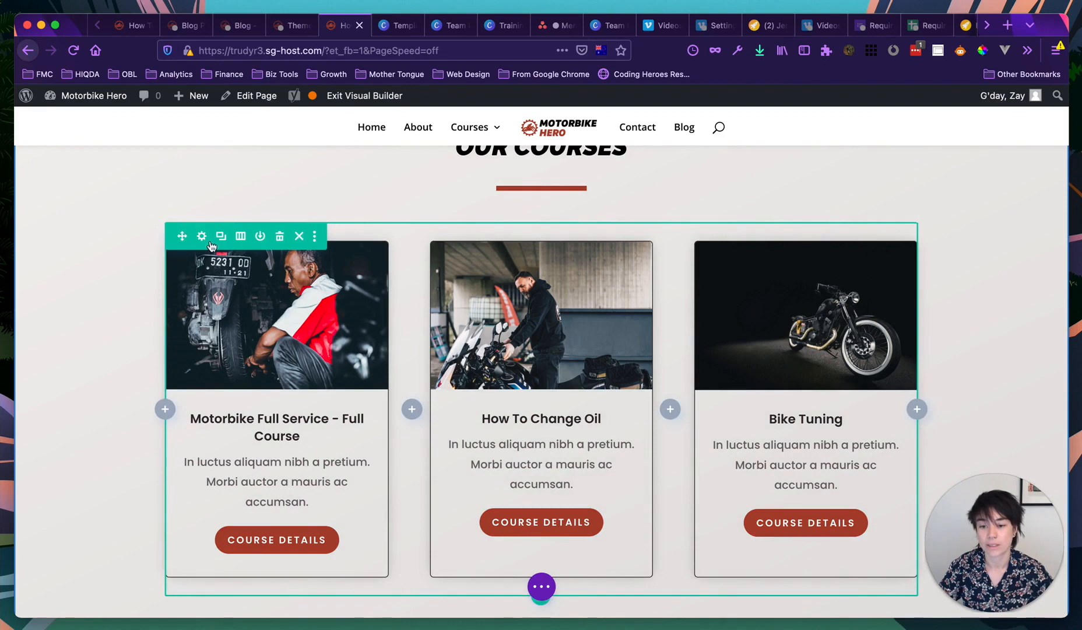
left_click(201, 236)
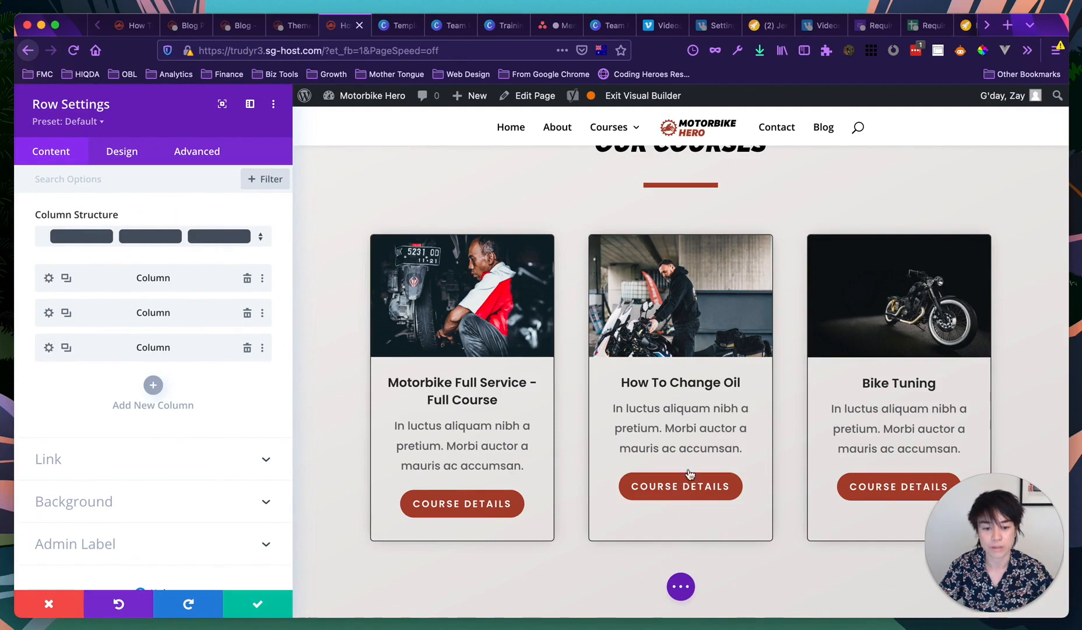
left_click(50, 313)
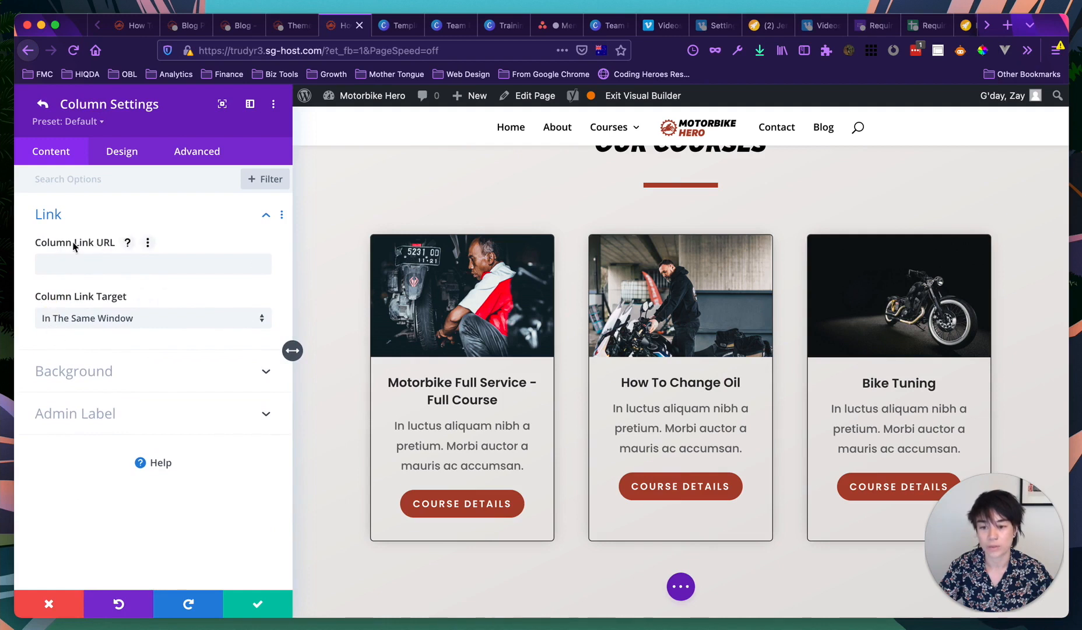
left_click(116, 266)
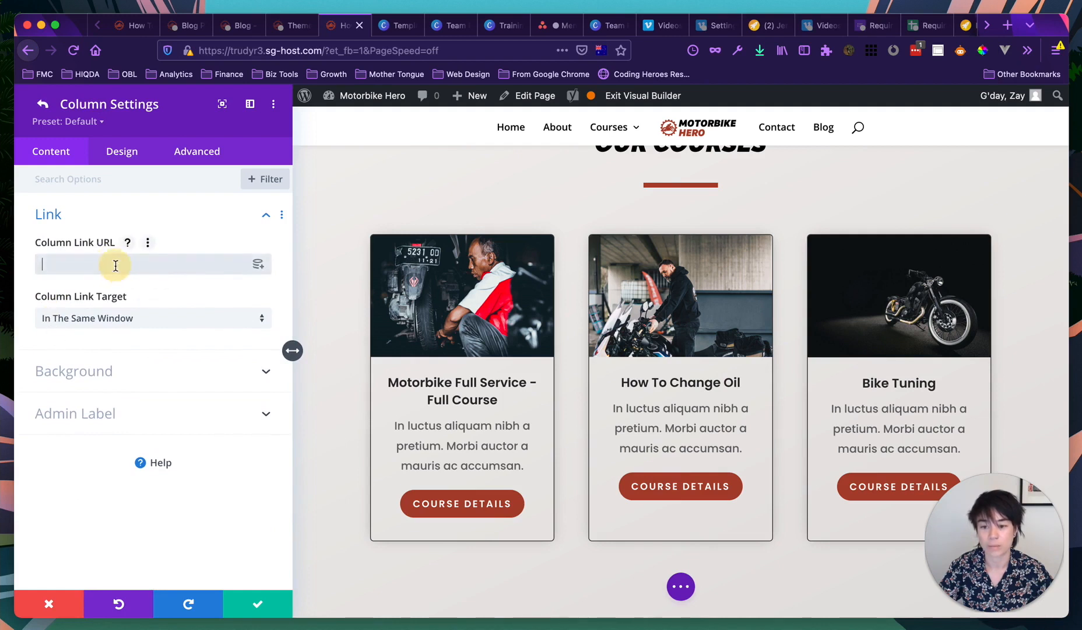
left_click(258, 265)
left_click(114, 371)
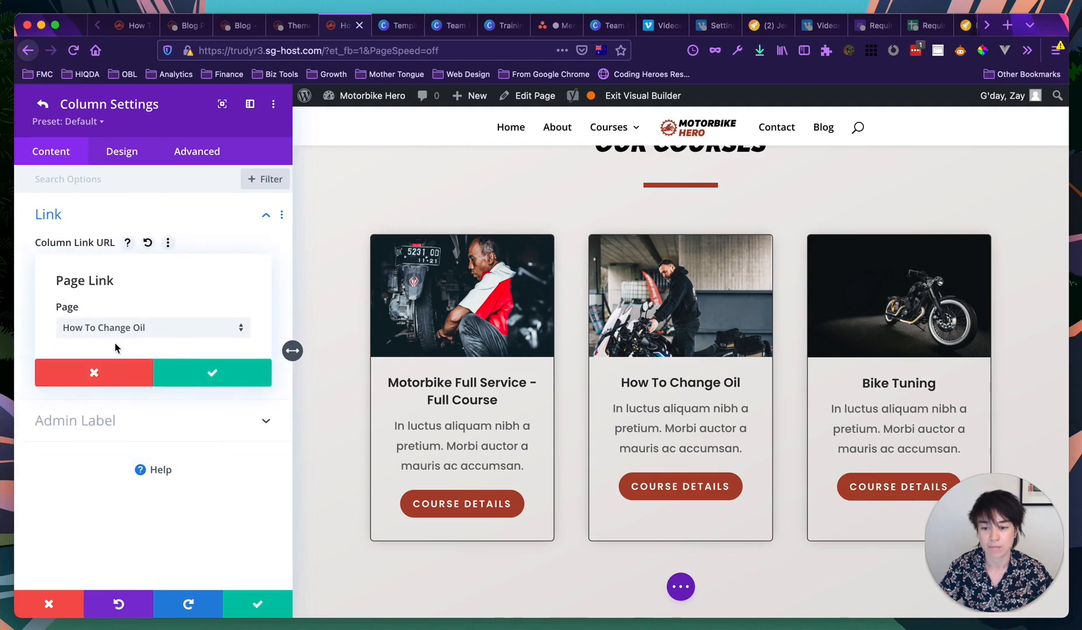
left_click(193, 380)
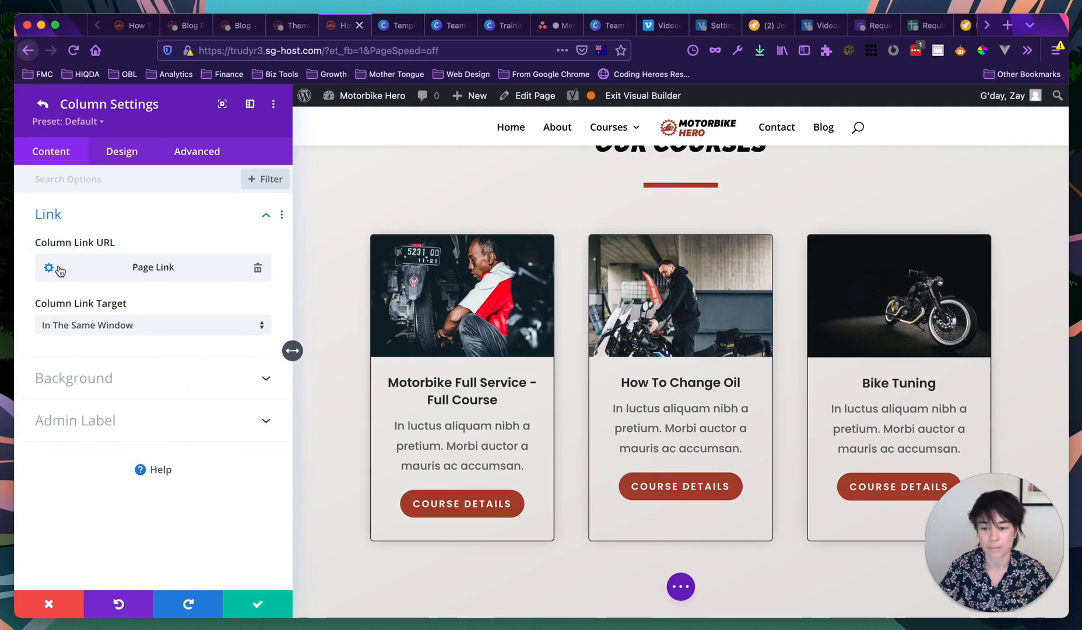
left_click(253, 602)
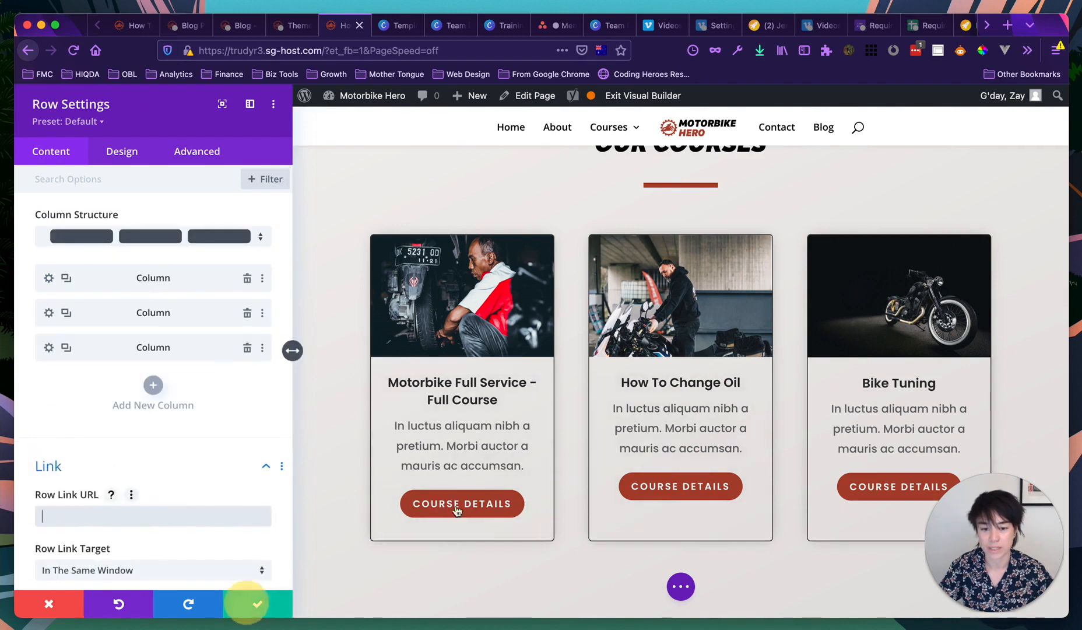
left_click(249, 605)
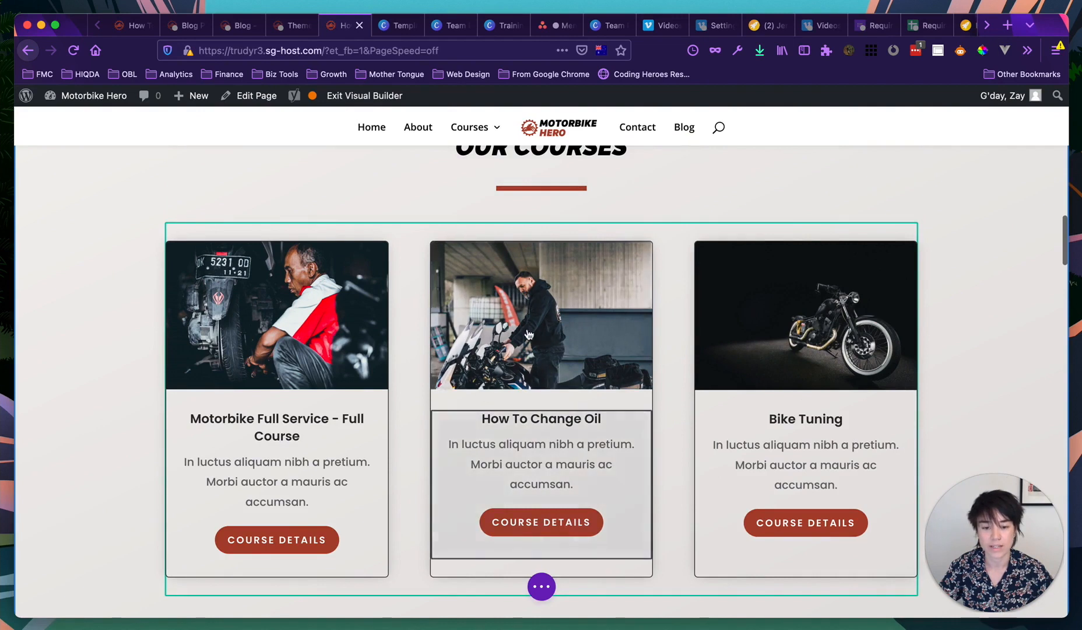
Examine the link options of the Lorem Ipsum section below Our Courses, and close the section settings with saving.
scroll(524, 349, "down", 2)
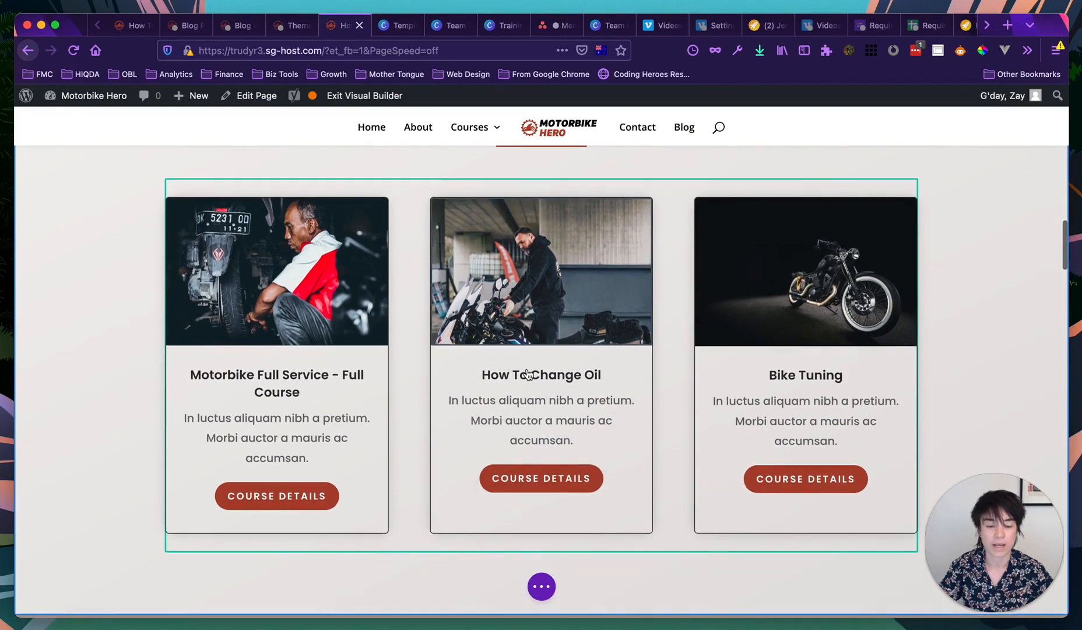
scroll(527, 373, "down", 5)
scroll(529, 374, "down", 3)
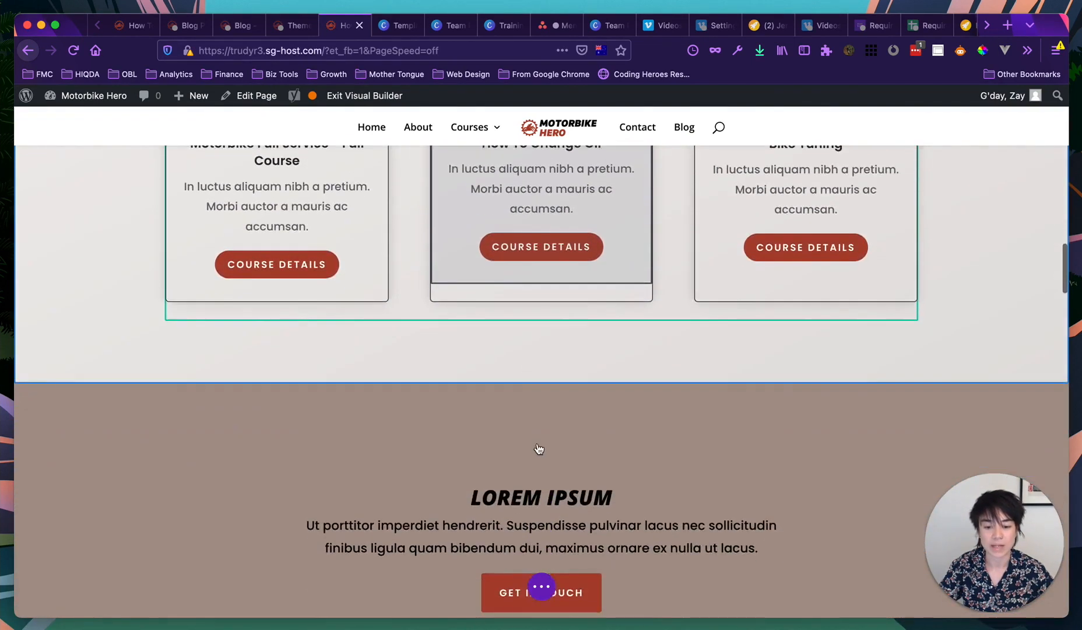
scroll(111, 384, "down", 3)
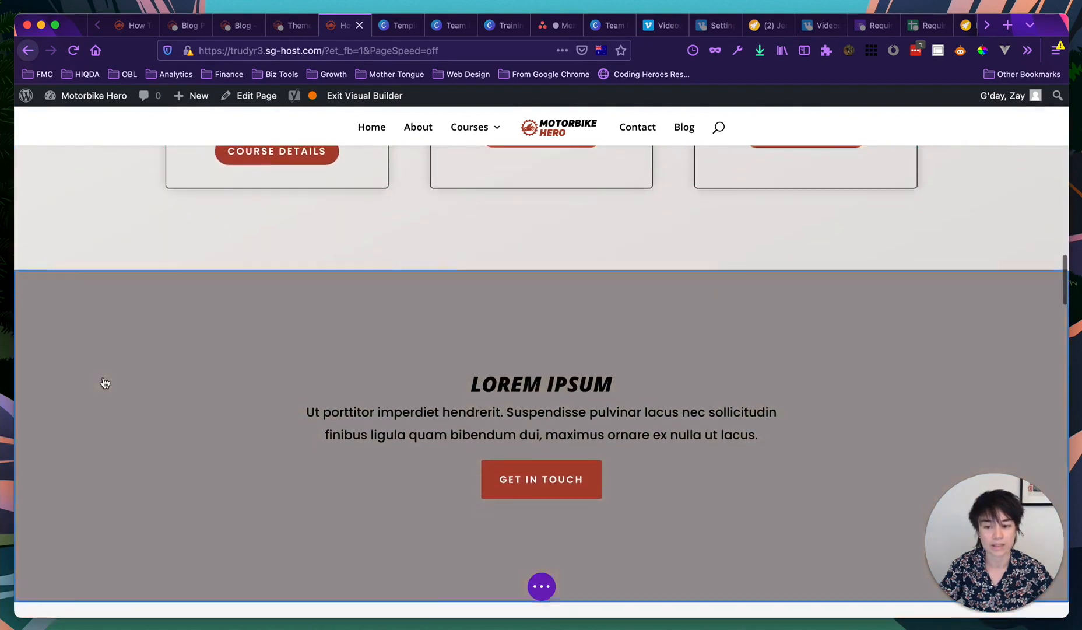
mouse_move(50, 273)
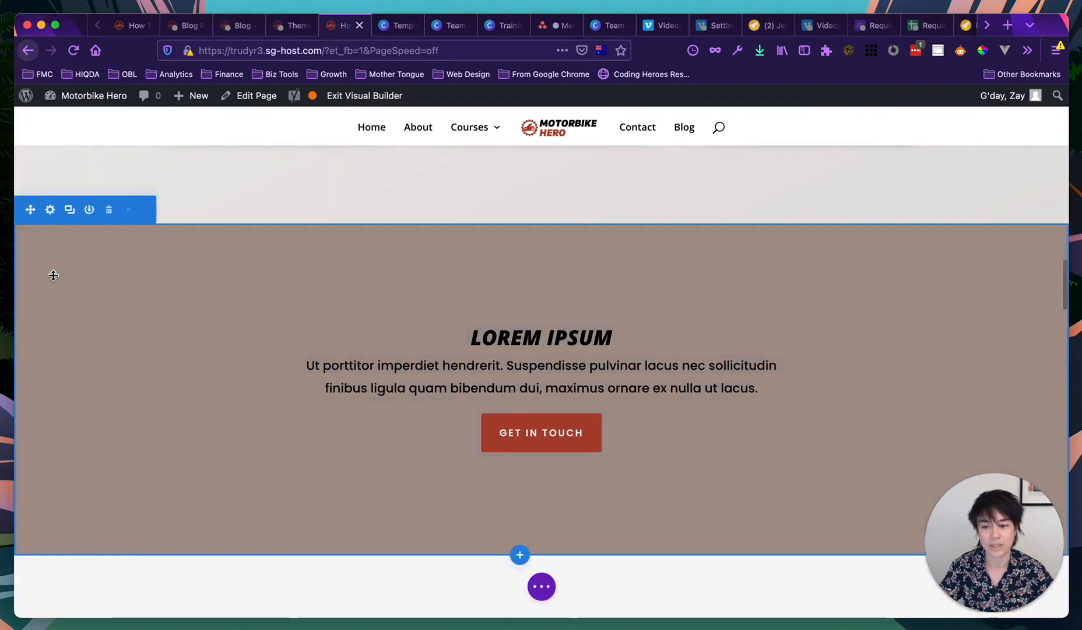
left_click(48, 210)
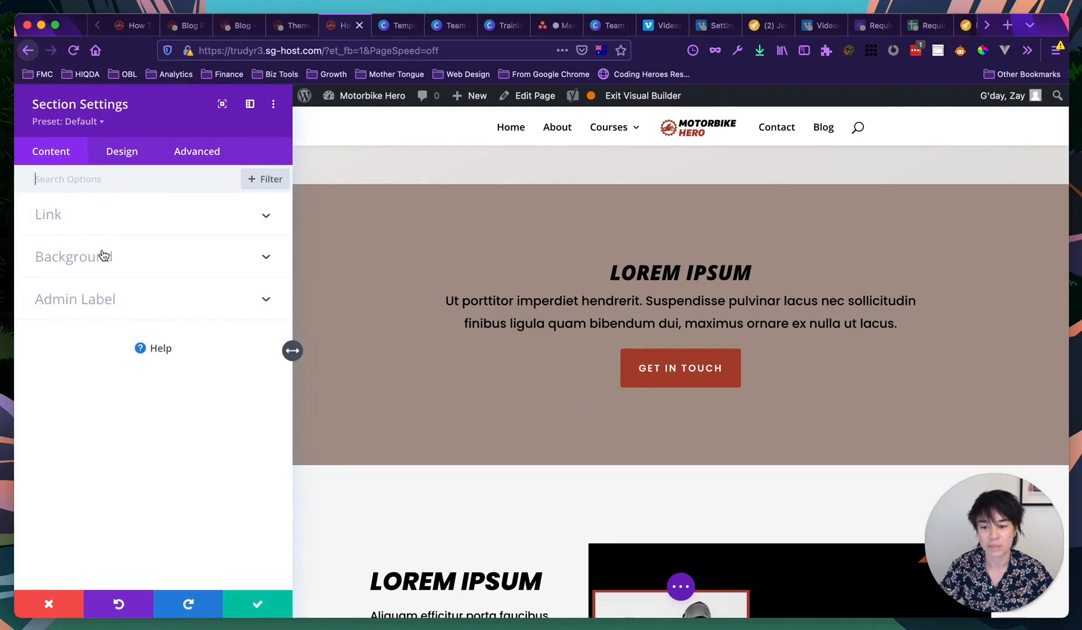
left_click(84, 220)
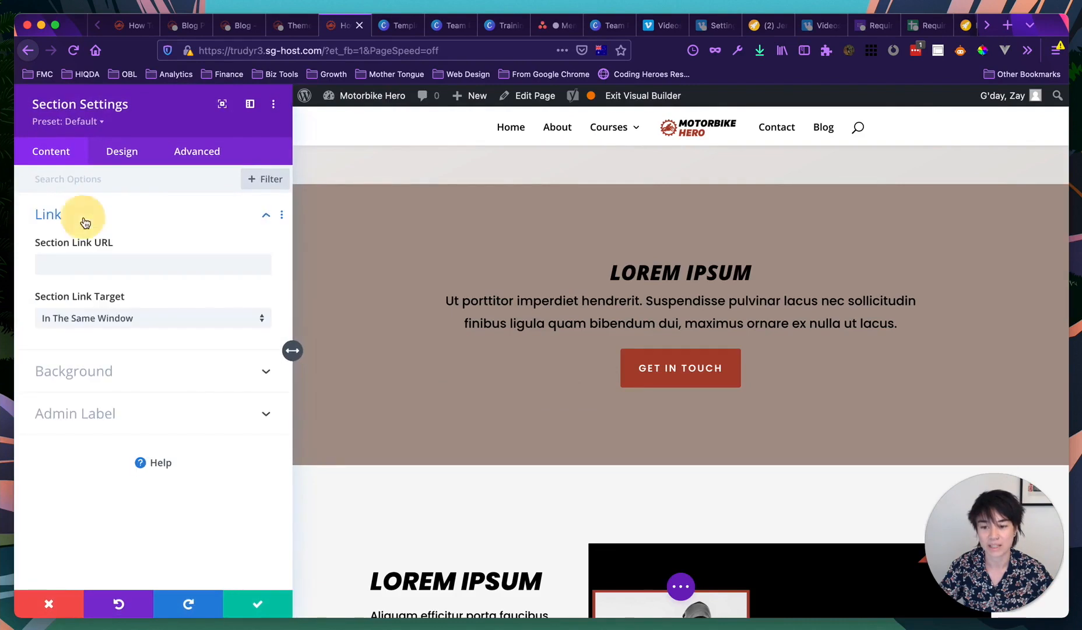
left_click(250, 605)
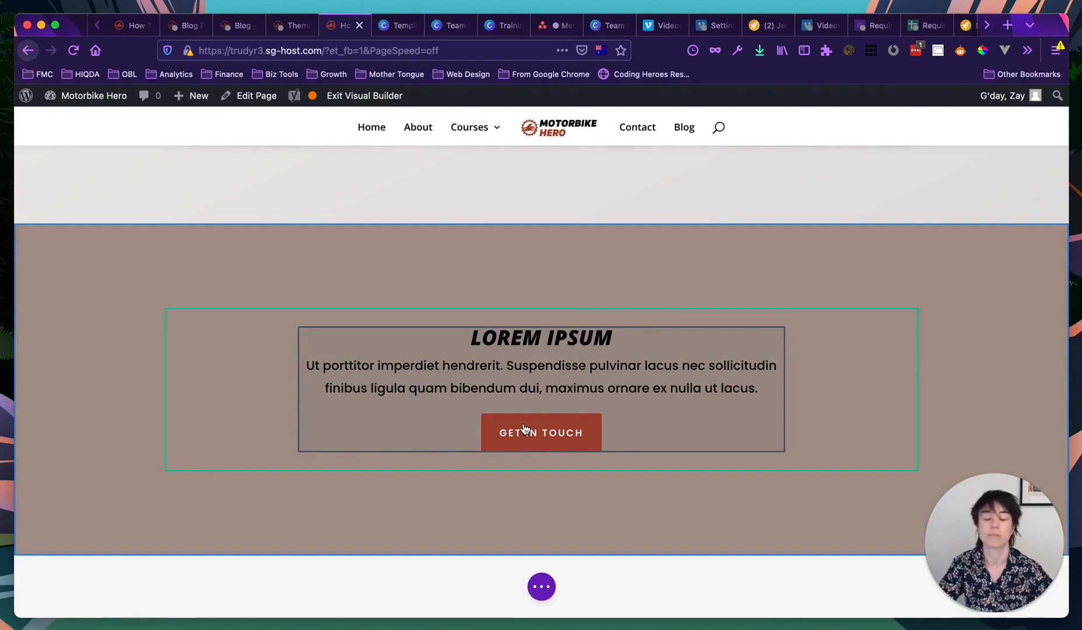
scroll(524, 429, "up", 10)
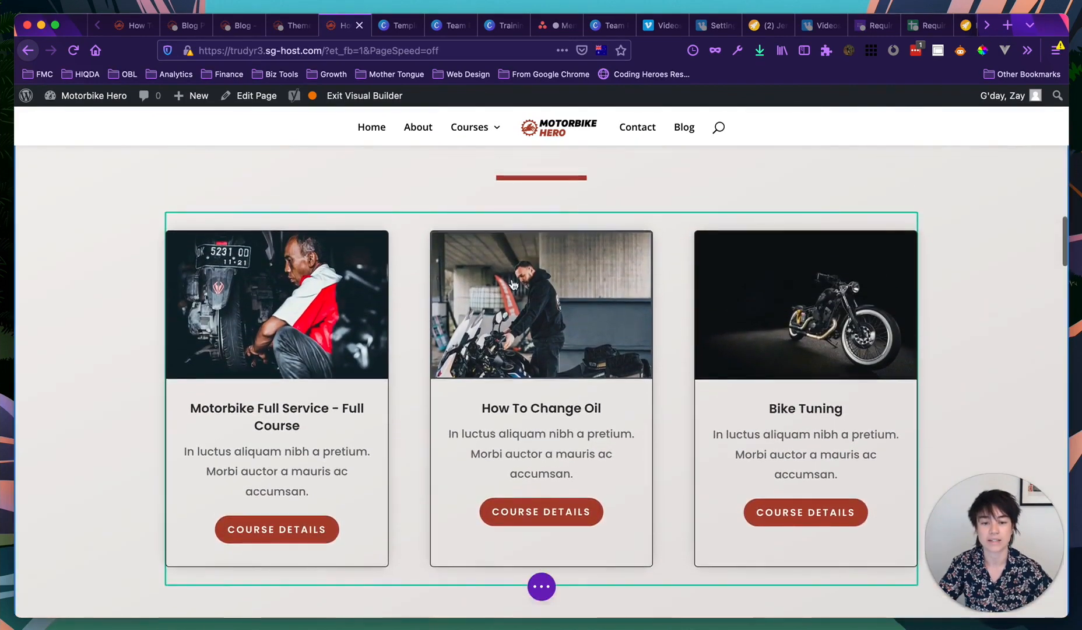
scroll(513, 284, "up", 7)
scroll(576, 425, "up", 8)
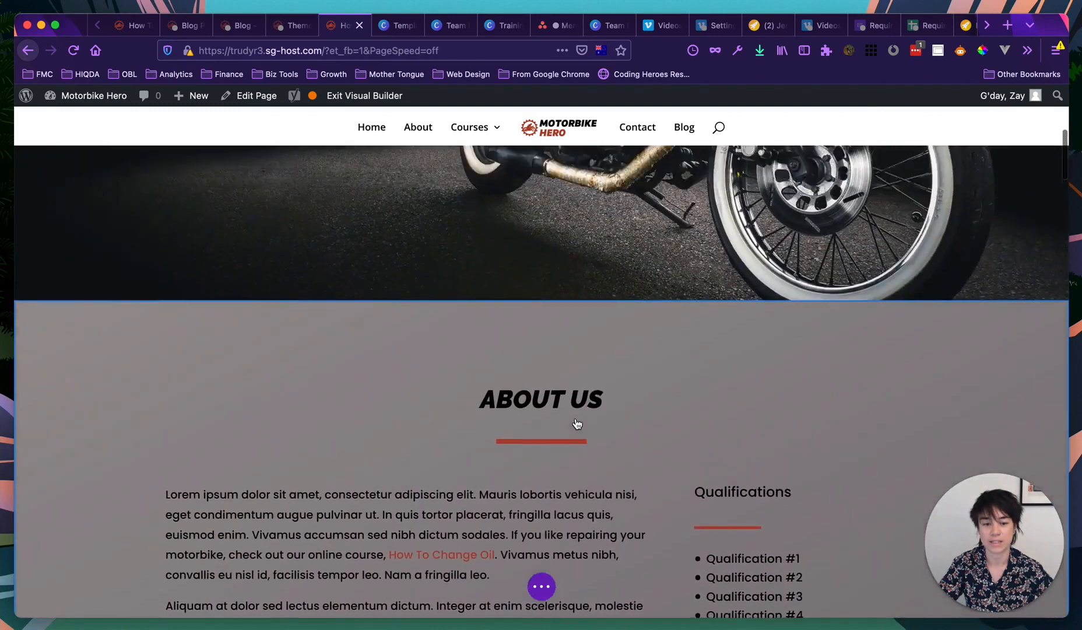
scroll(577, 423, "up", 6)
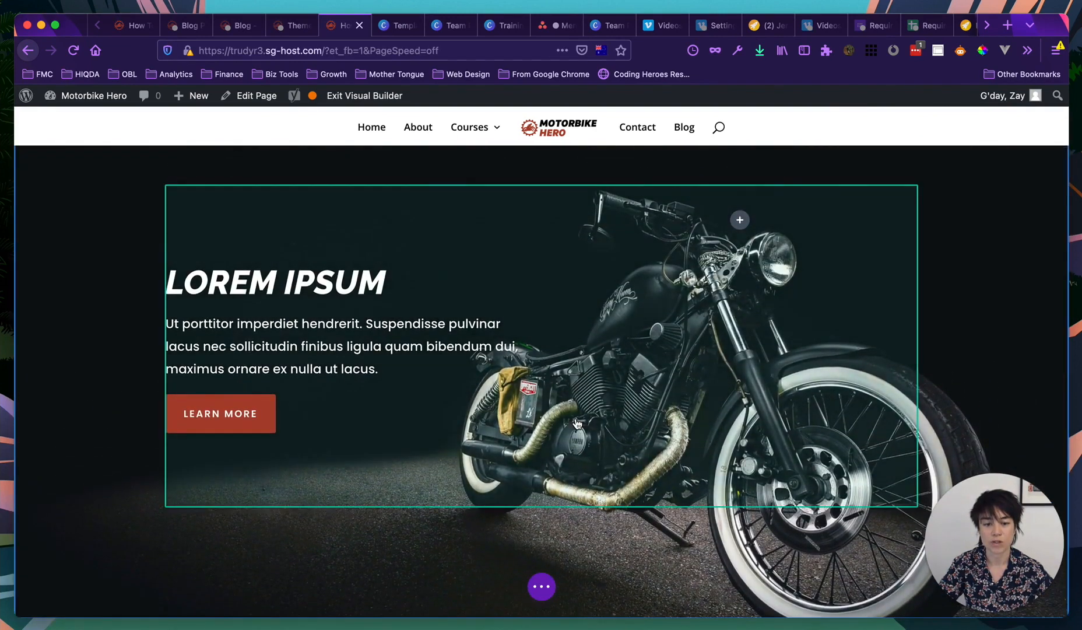
scroll(577, 423, "up", 1)
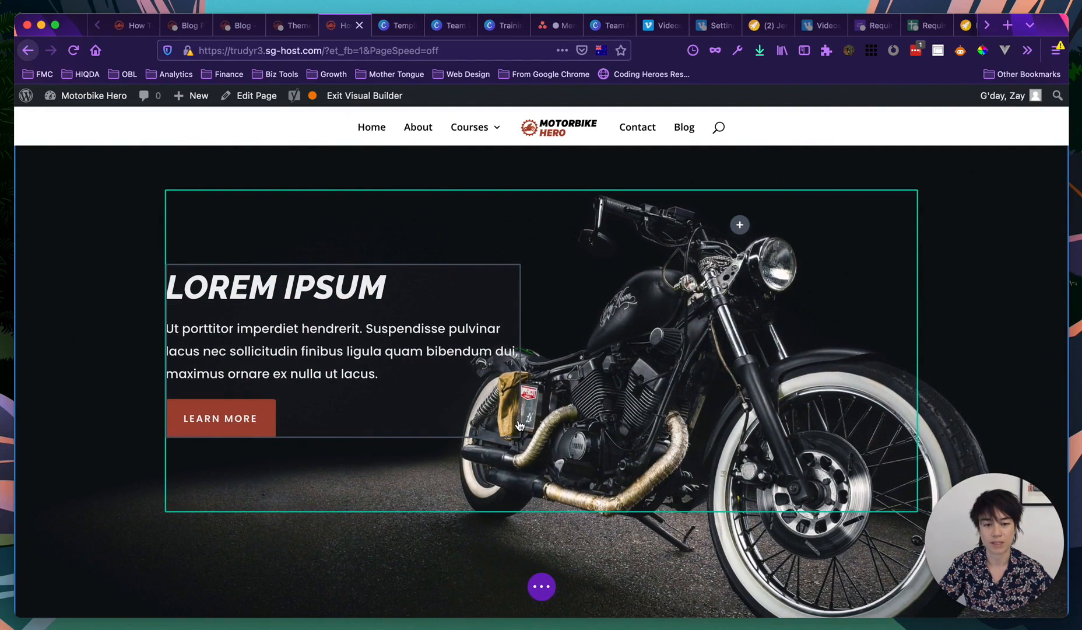
scroll(519, 425, "up", 2)
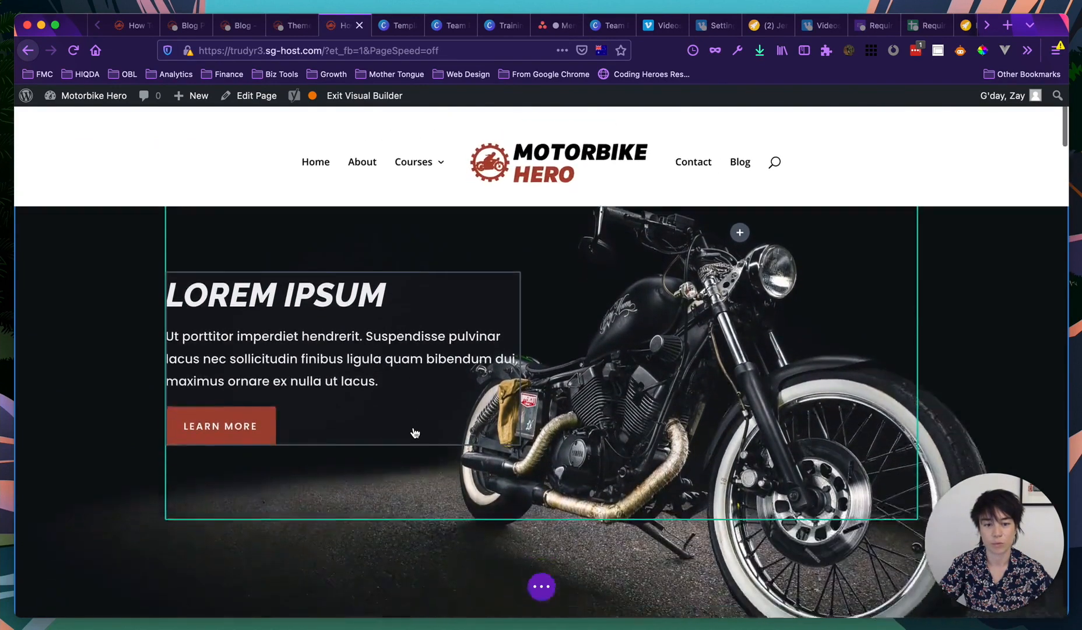
scroll(415, 432, "down", 2)
scroll(415, 432, "down", 3)
scroll(414, 432, "up", 5)
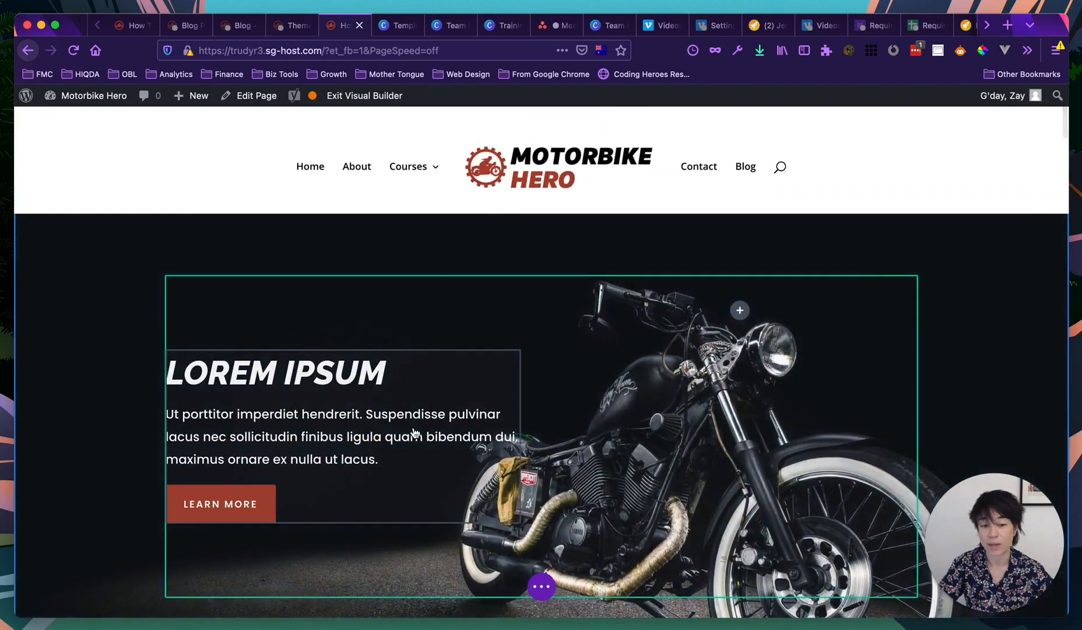
left_click_drag(1001, 552, 87, 553)
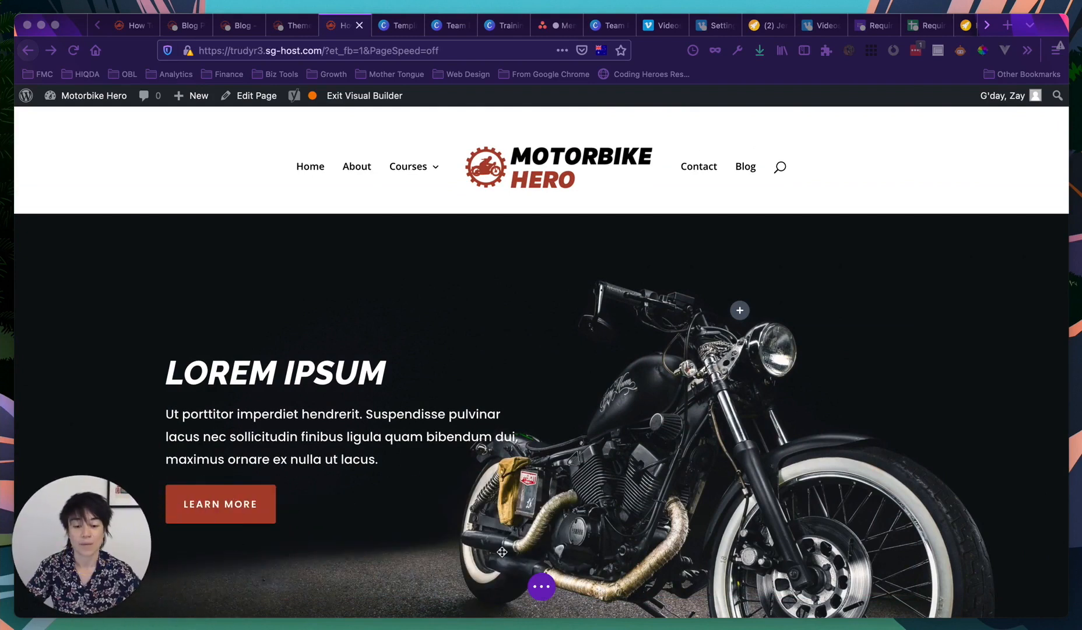